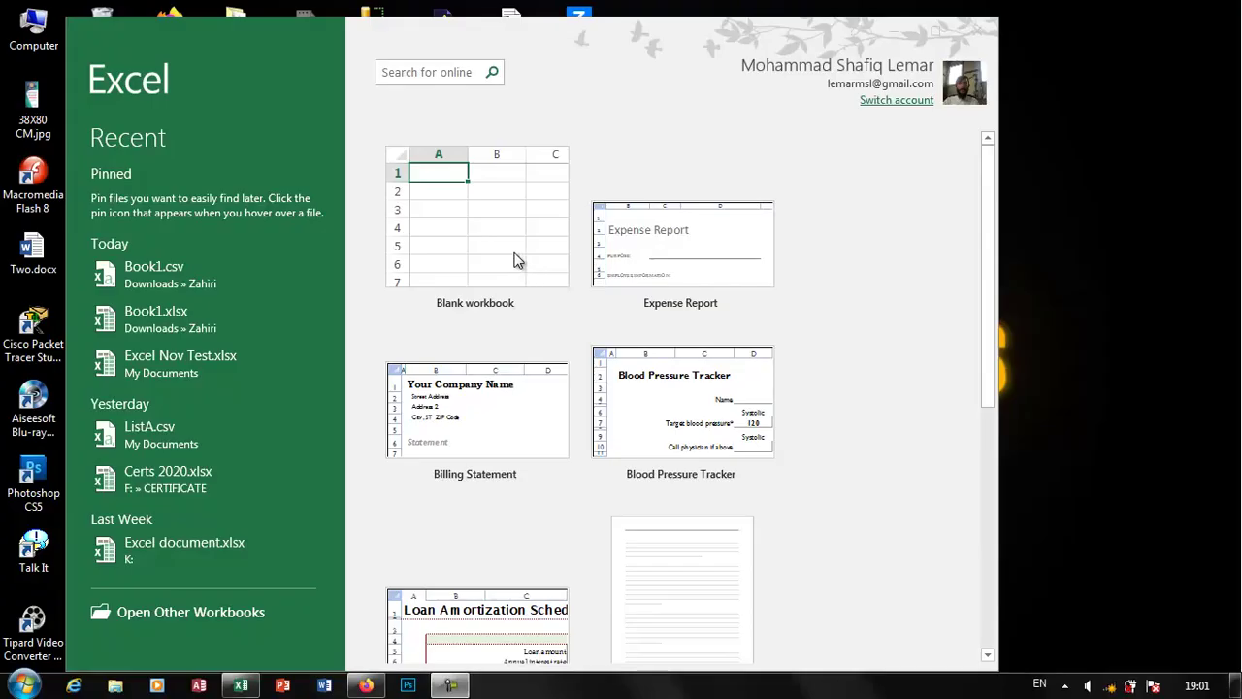
- Create a new blank workbook, Book1, from the Excel start screen
{"action": "left_click", "coordinate": [476, 230]}
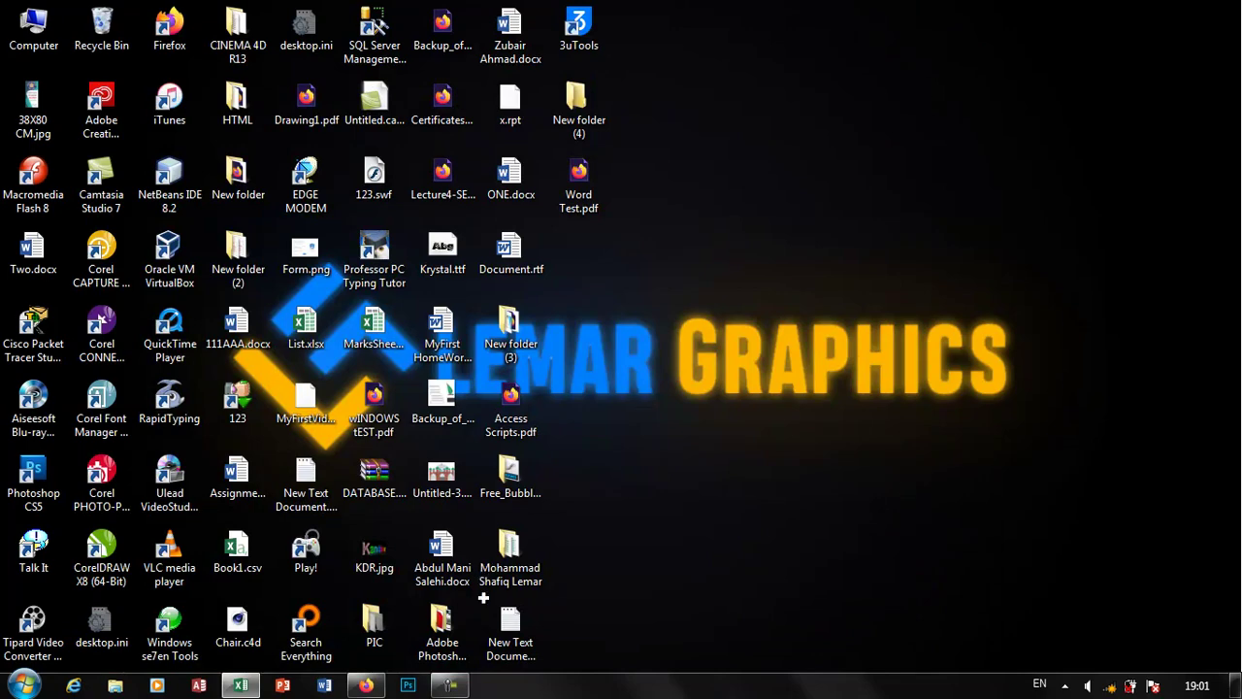
{"action": "left_click", "coordinate": [242, 687]}
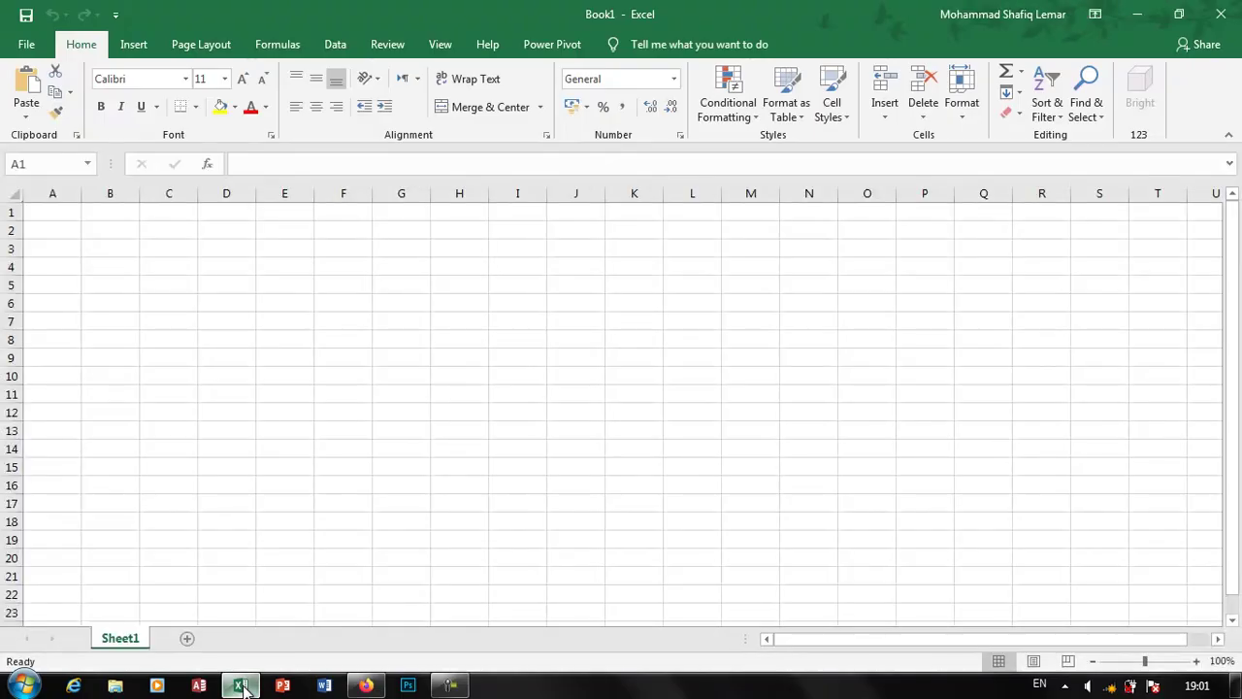
{"action": "left_click", "coordinate": [593, 338]}
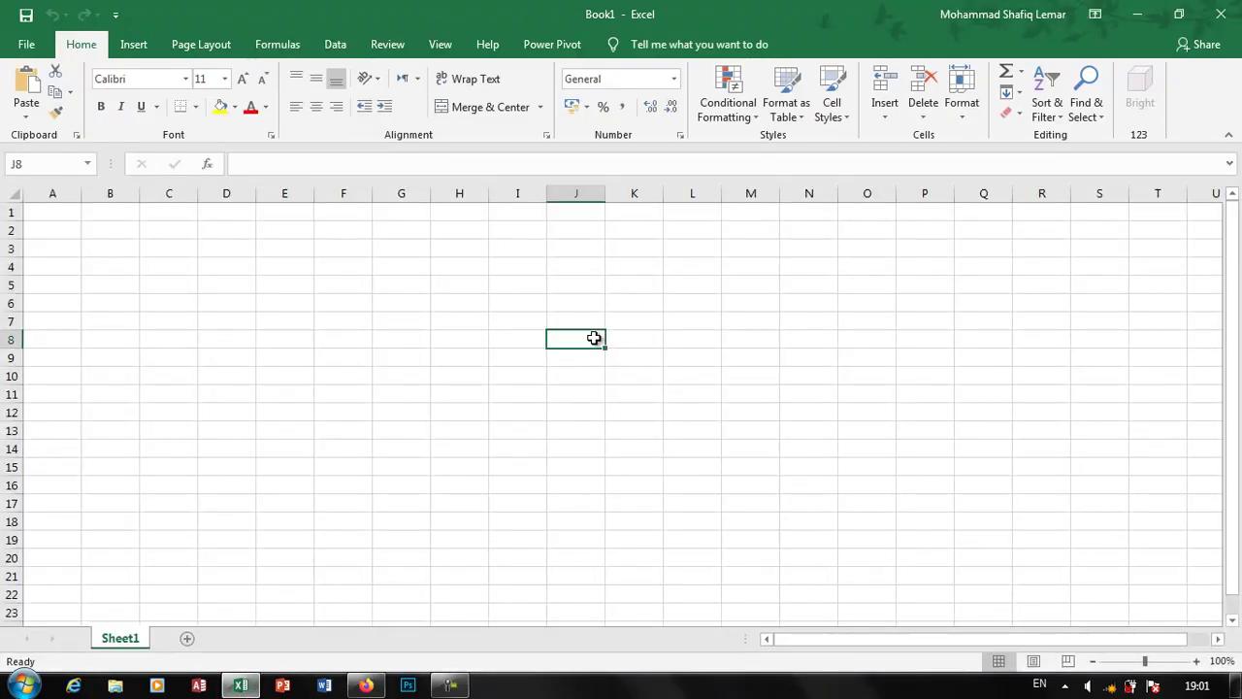
{"action": "key", "text": "F9"}
{"action": "key", "text": "F9"}
{"action": "key", "text": "Left"}
{"action": "key", "text": "Up"}
{"action": "key", "text": "Left"}
{"action": "key", "text": "Up"}
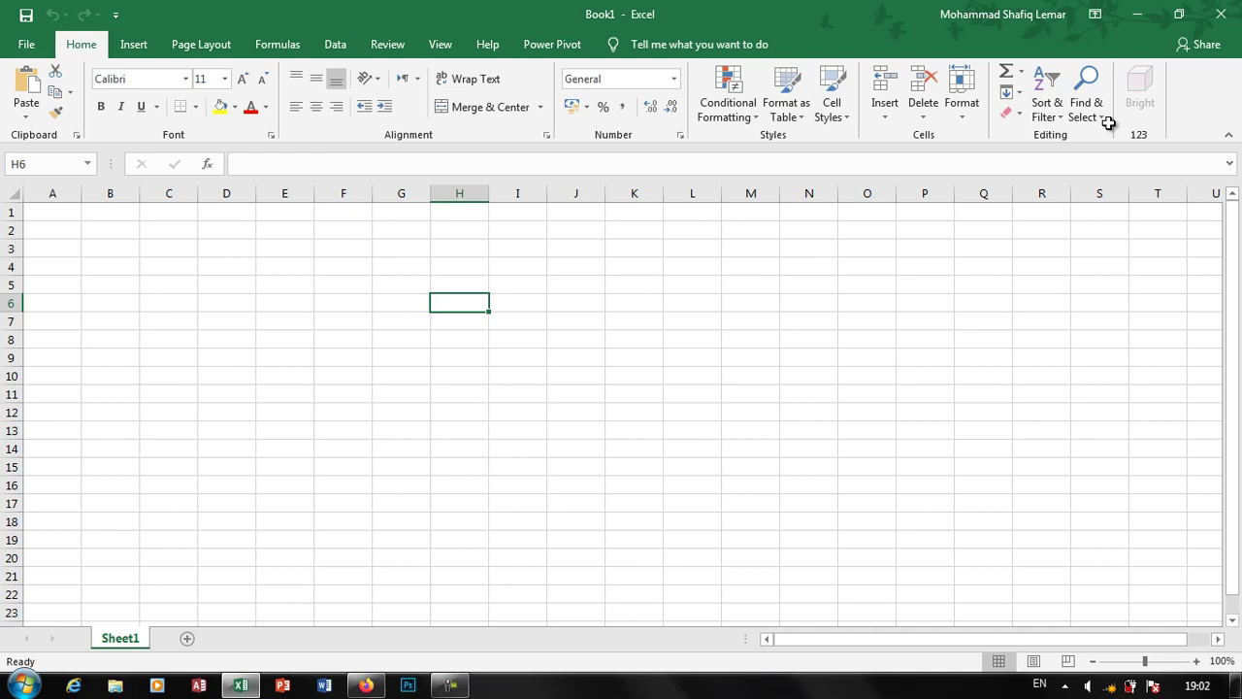
- Enter 12 in E6 and 15 in E7
{"action": "key", "text": "Left"}
{"action": "key", "text": "Left"}
{"action": "key", "text": "Left"}
{"action": "type", "text": "1"}
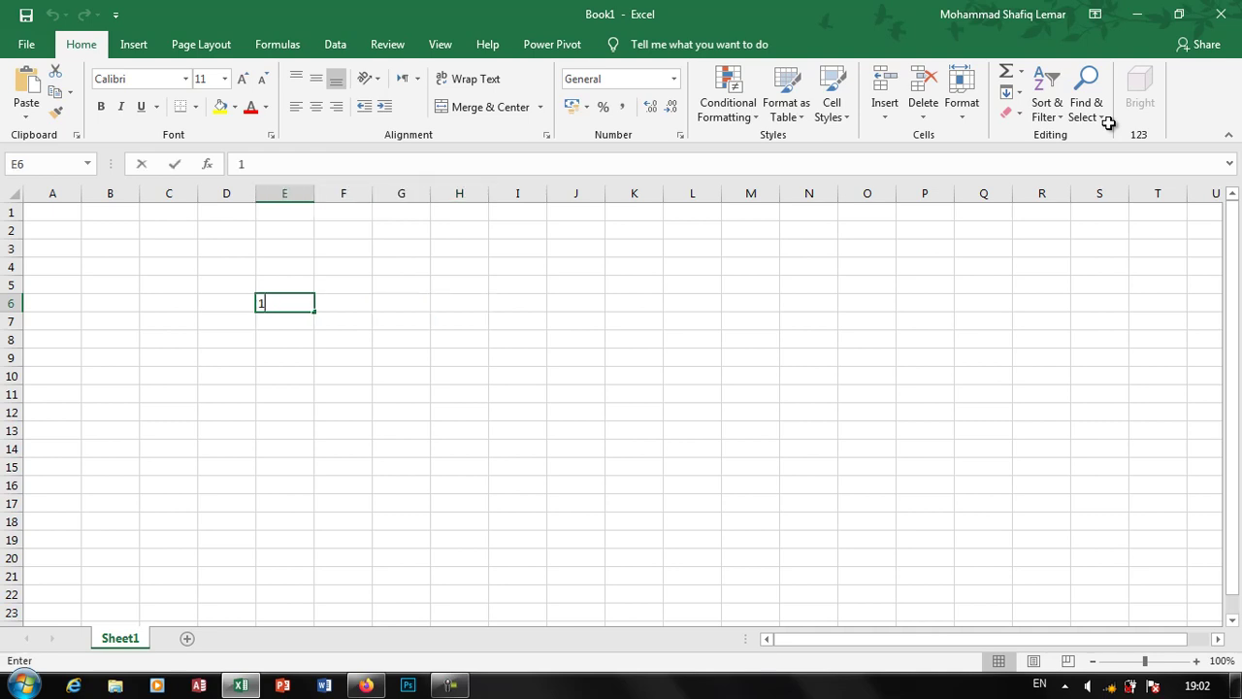
{"action": "type", "text": "2"}
{"action": "key", "text": "Return"}
{"action": "type", "text": "15"}
{"action": "key", "text": "Tab"}
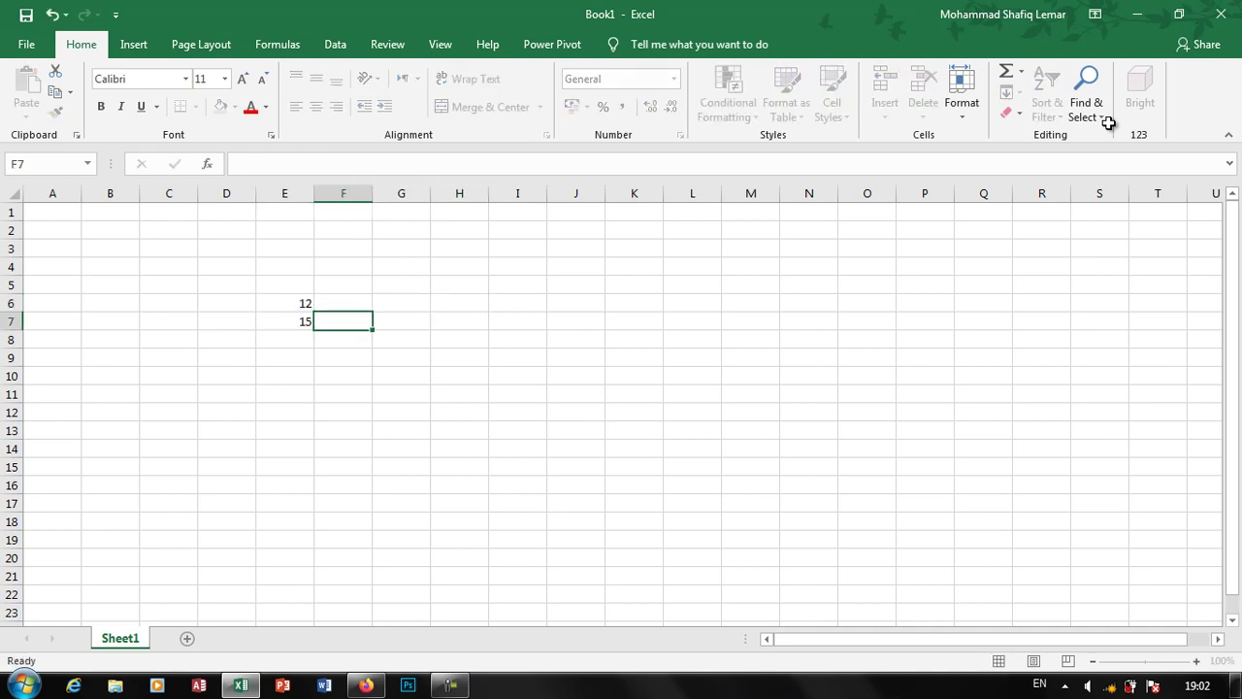
{"action": "key", "text": "Right"}
{"action": "key", "text": "Right"}
{"action": "key", "text": "Down"}
{"action": "key", "text": "Down"}
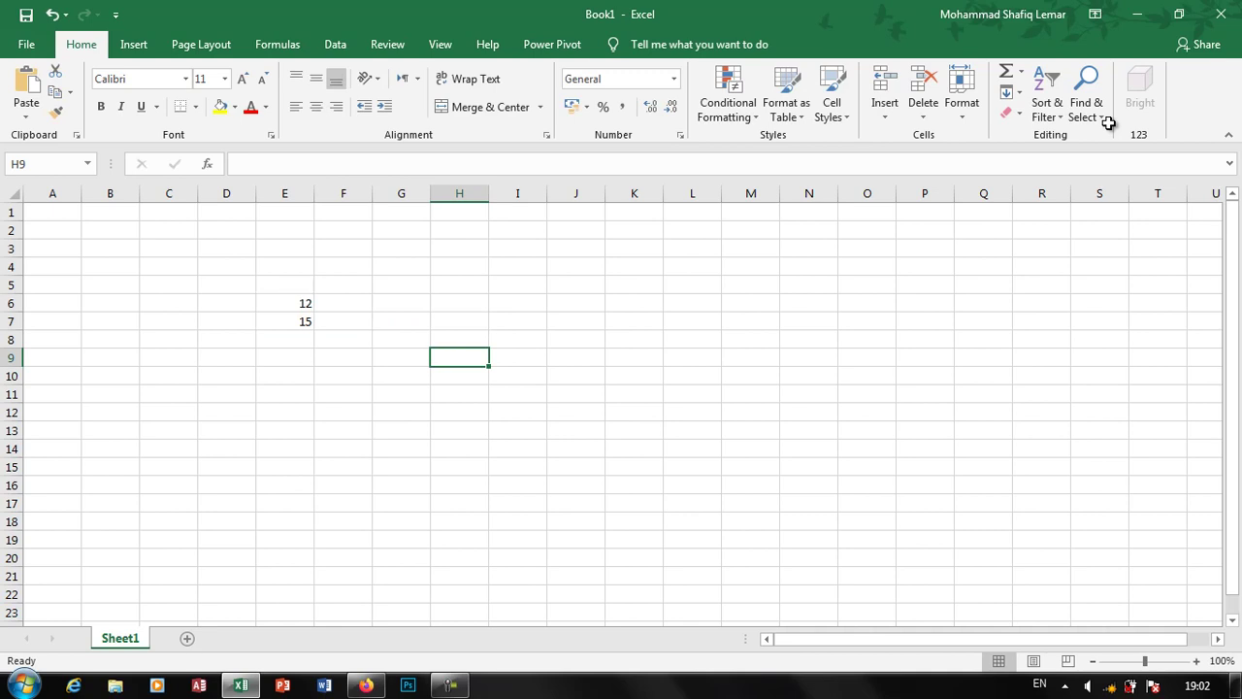
- Put the formula =E6+E7 in H9
{"action": "type", "text": "="}
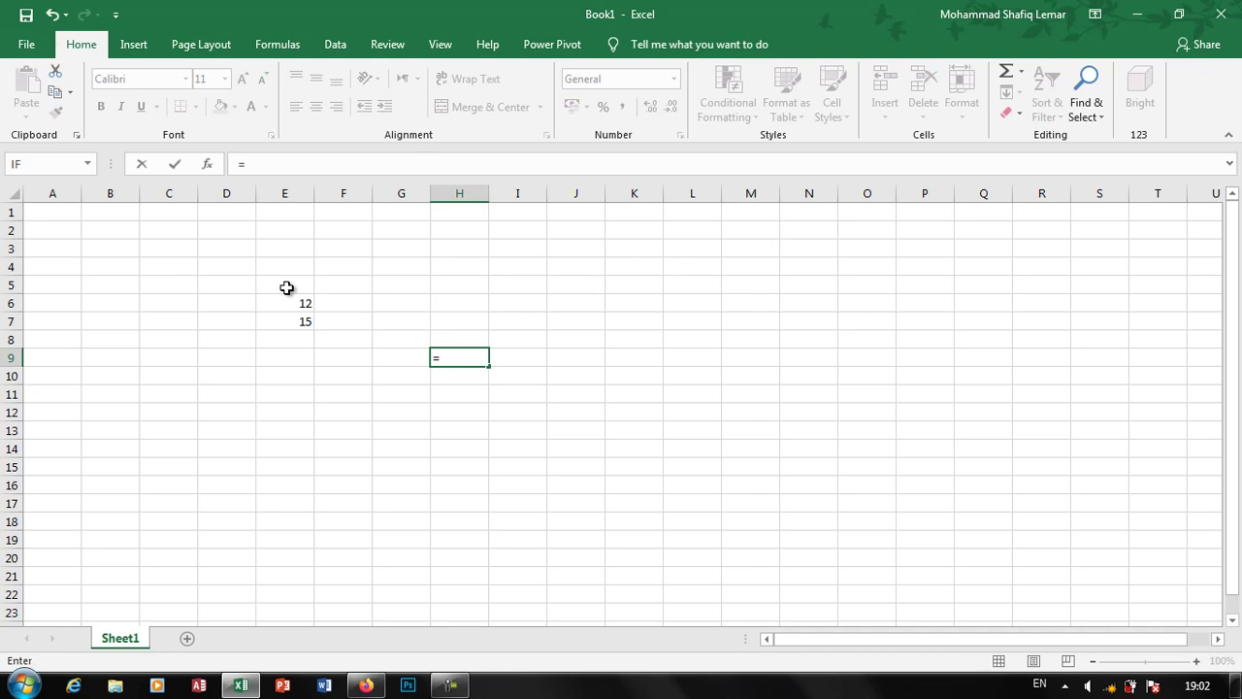
{"action": "left_click", "coordinate": [299, 301]}
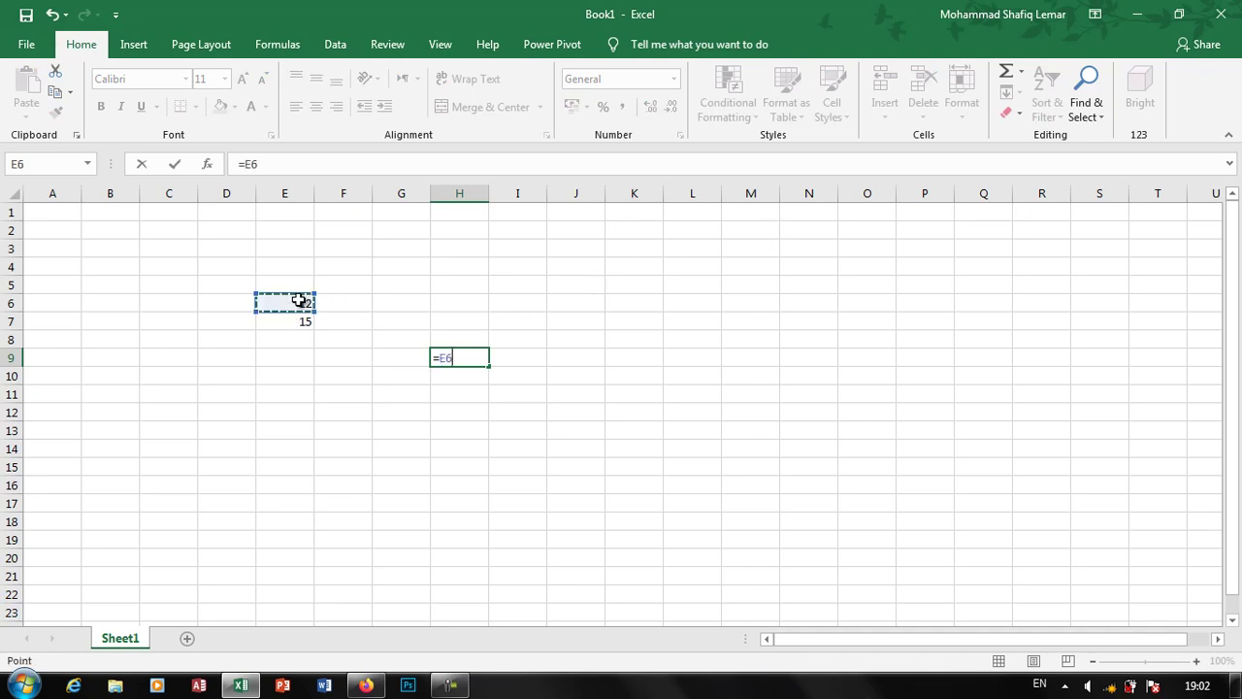
{"action": "type", "text": "+"}
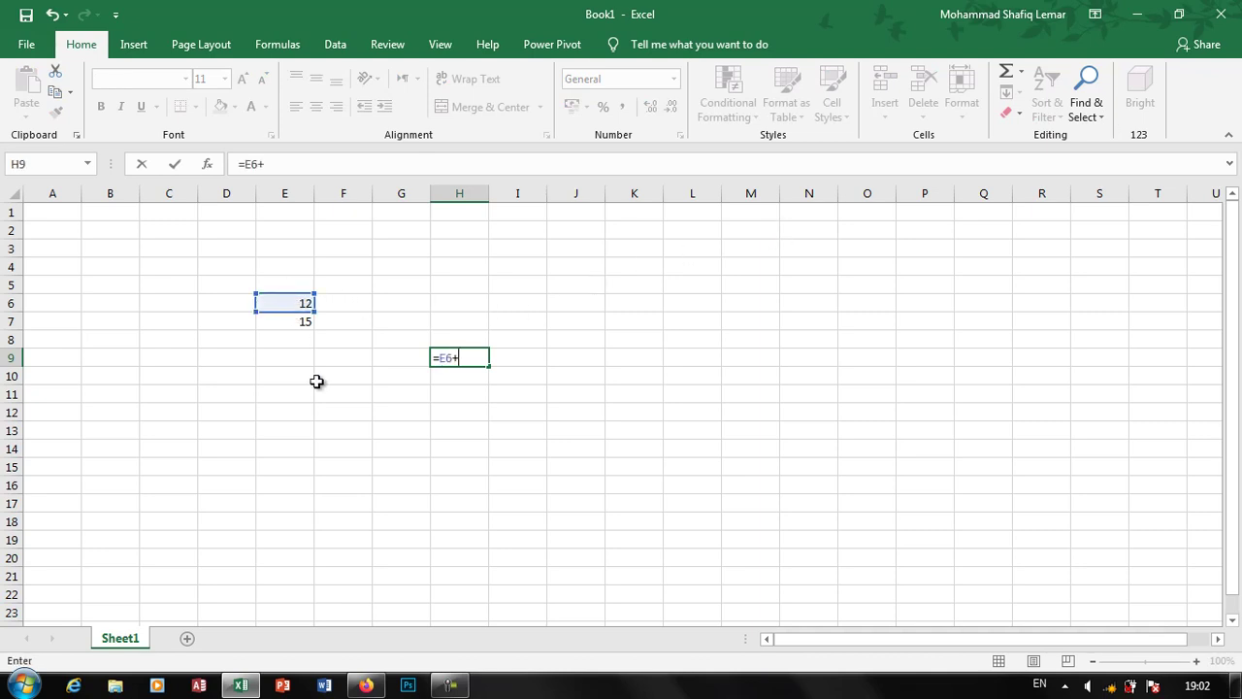
{"action": "left_click", "coordinate": [294, 321]}
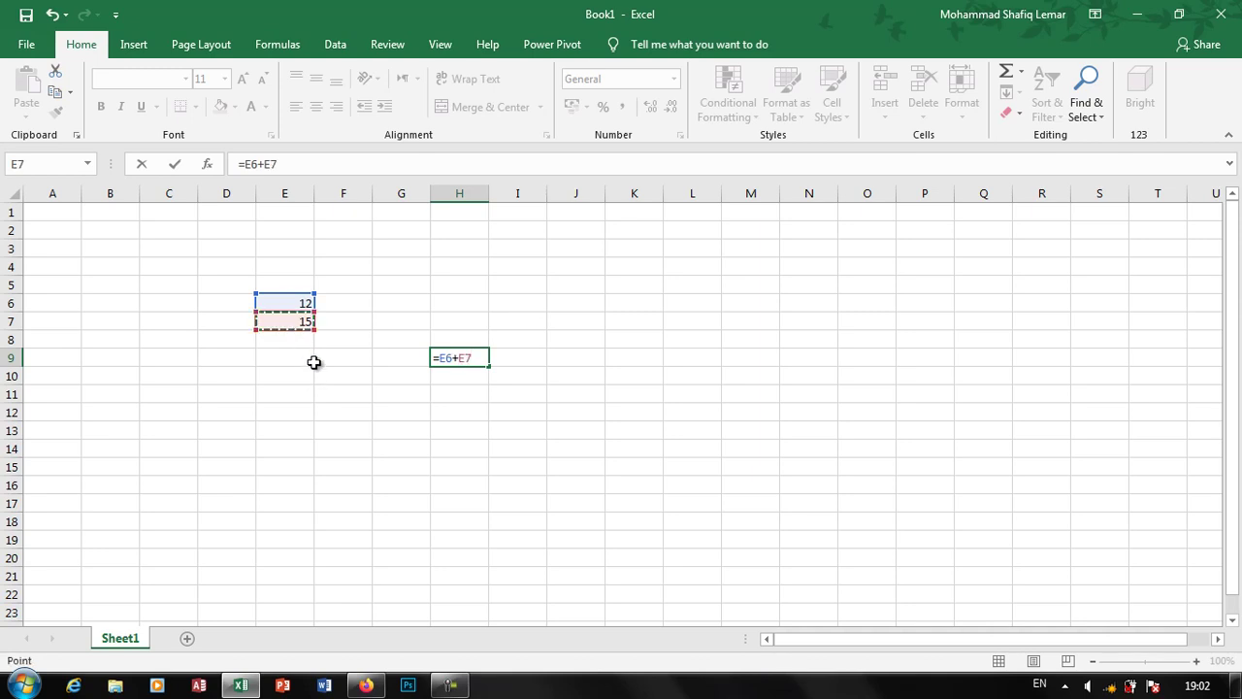
{"action": "key", "text": "Return"}
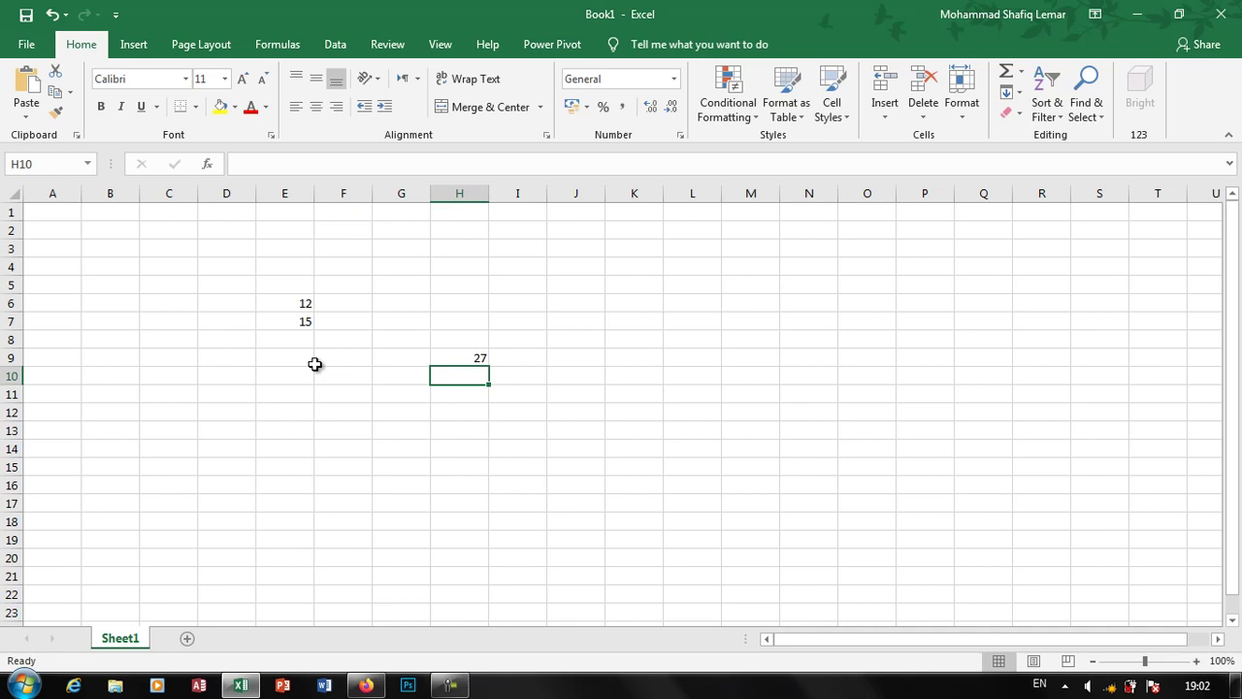
- Change both E6 and E7 to 17 so H9 shows 34
{"action": "key", "text": "Up"}
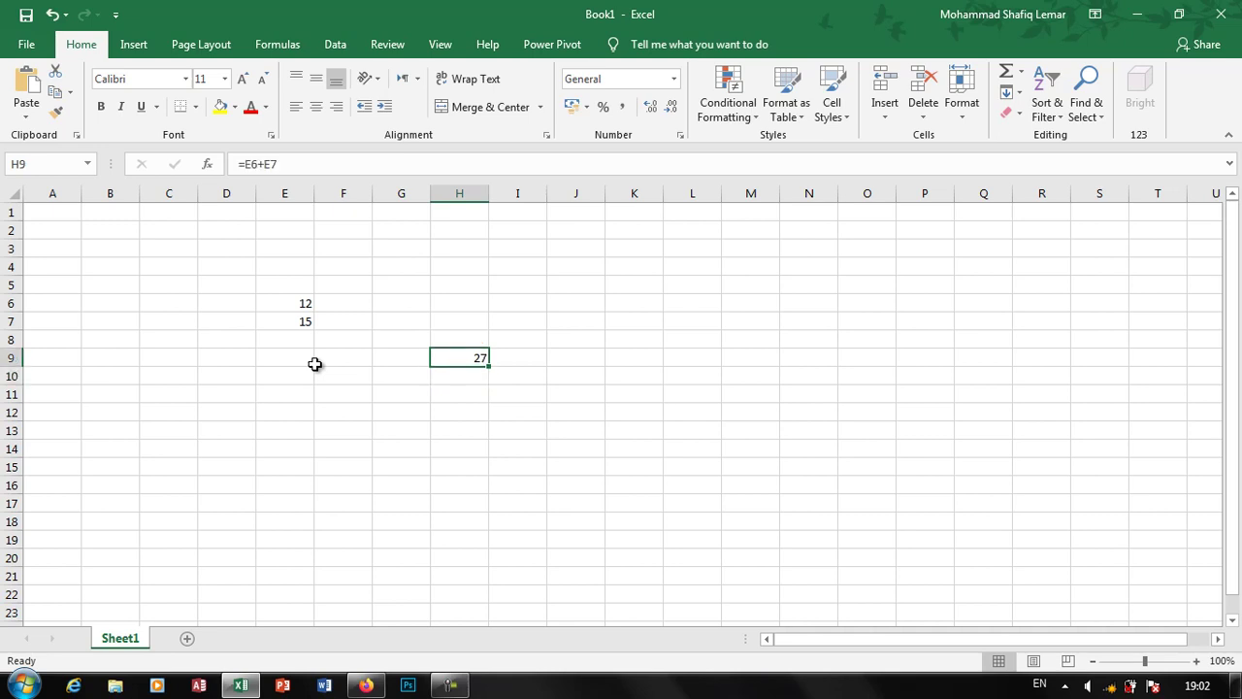
{"action": "left_click", "coordinate": [301, 302]}
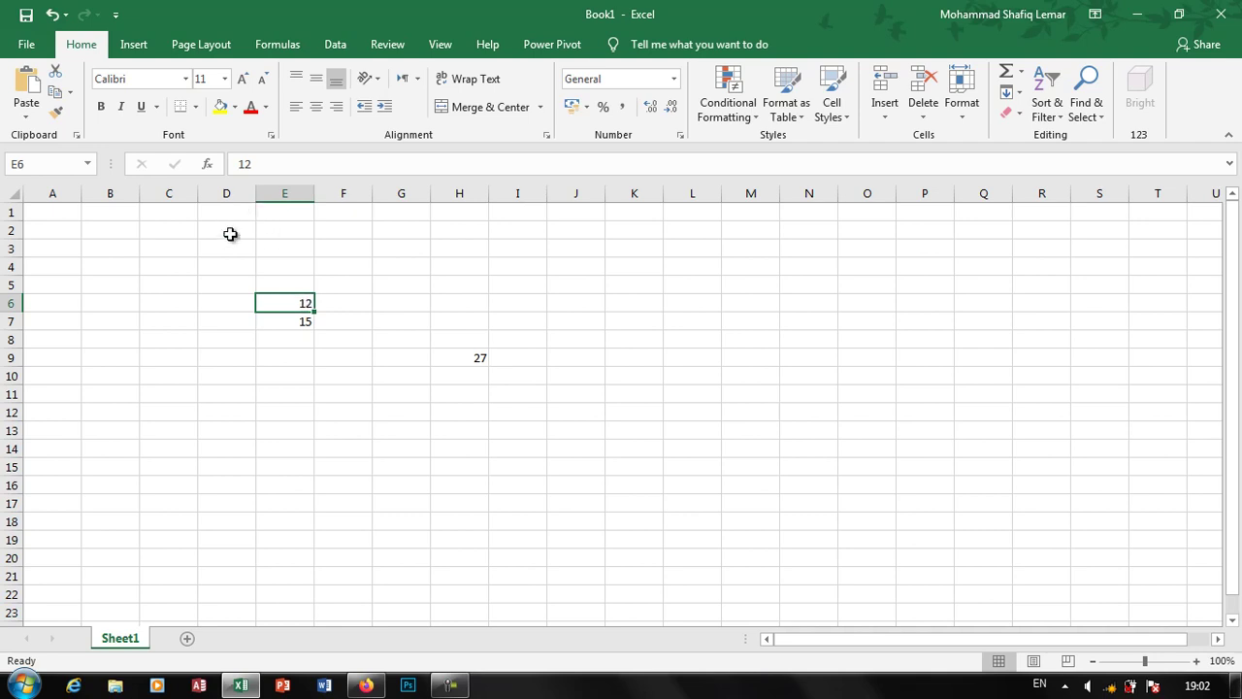
{"action": "type", "text": "17"}
{"action": "key", "text": "Return"}
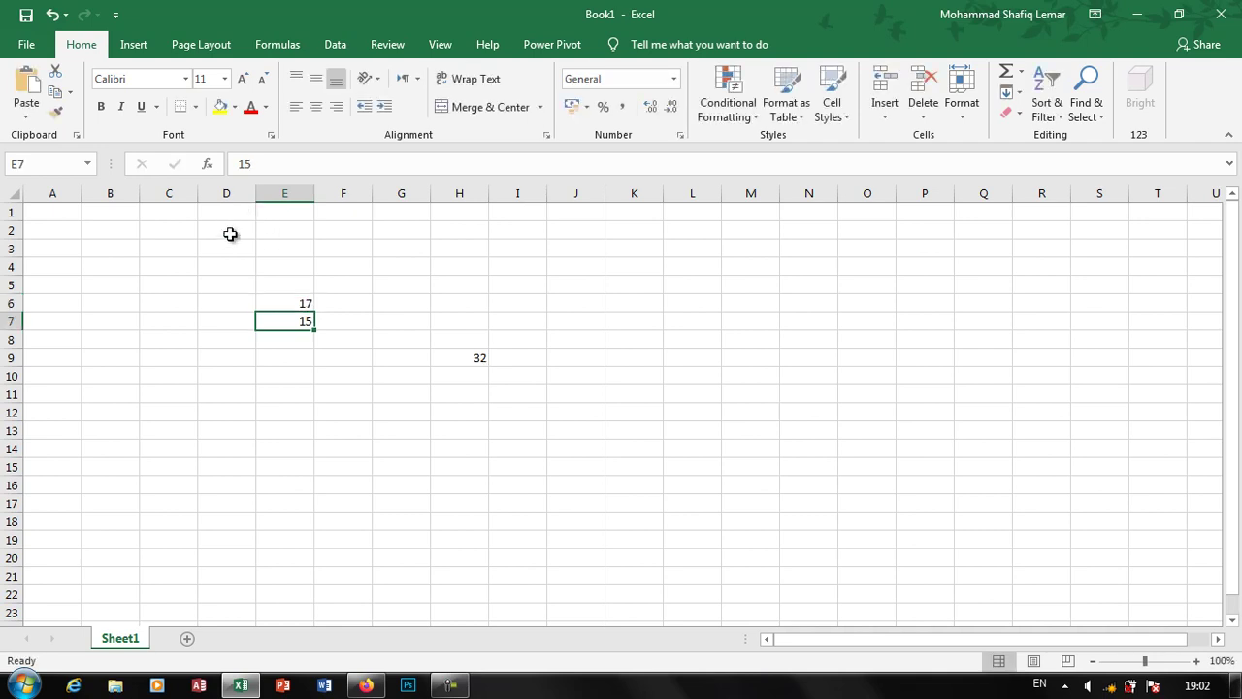
{"action": "type", "text": "17"}
{"action": "key", "text": "ctrl+Return"}
- Move to K9 and start a new formula with '='
{"action": "key", "text": "Right"}
{"action": "key", "text": "Right"}
{"action": "key", "text": "Right"}
{"action": "key", "text": "Down"}
{"action": "key", "text": "Down"}
{"action": "key", "text": "Right"}
{"action": "key", "text": "Right"}
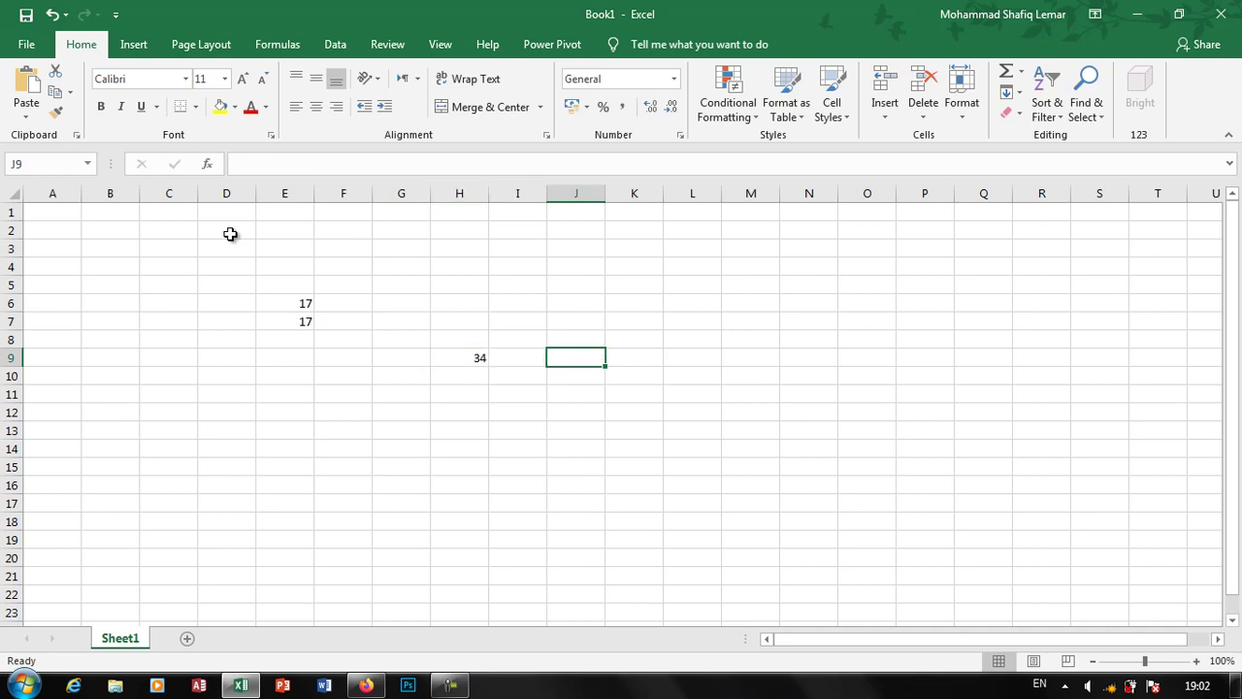
{"action": "key", "text": "Right"}
{"action": "type", "text": "="}
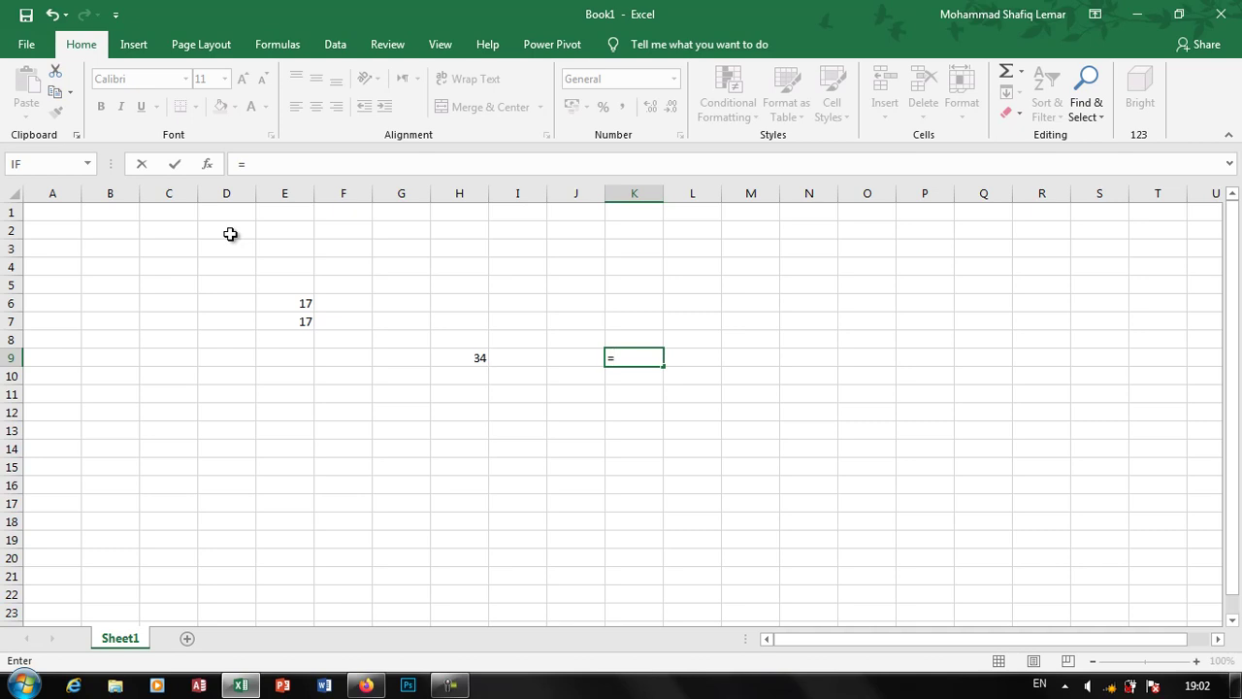
- Clear the false start in K9 and enter =H9-50, showing -16
{"action": "left_click", "coordinate": [463, 355]}
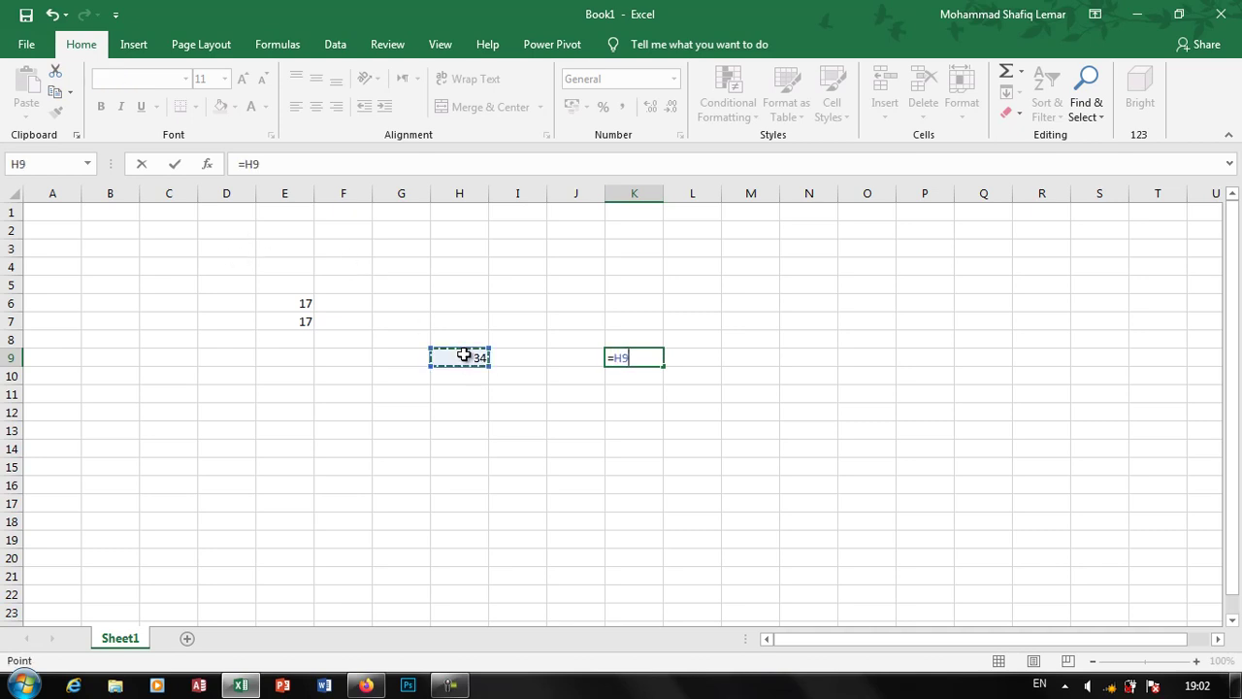
{"action": "key", "text": "BackSpace"}
{"action": "key", "text": "BackSpace"}
{"action": "key", "text": "BackSpace"}
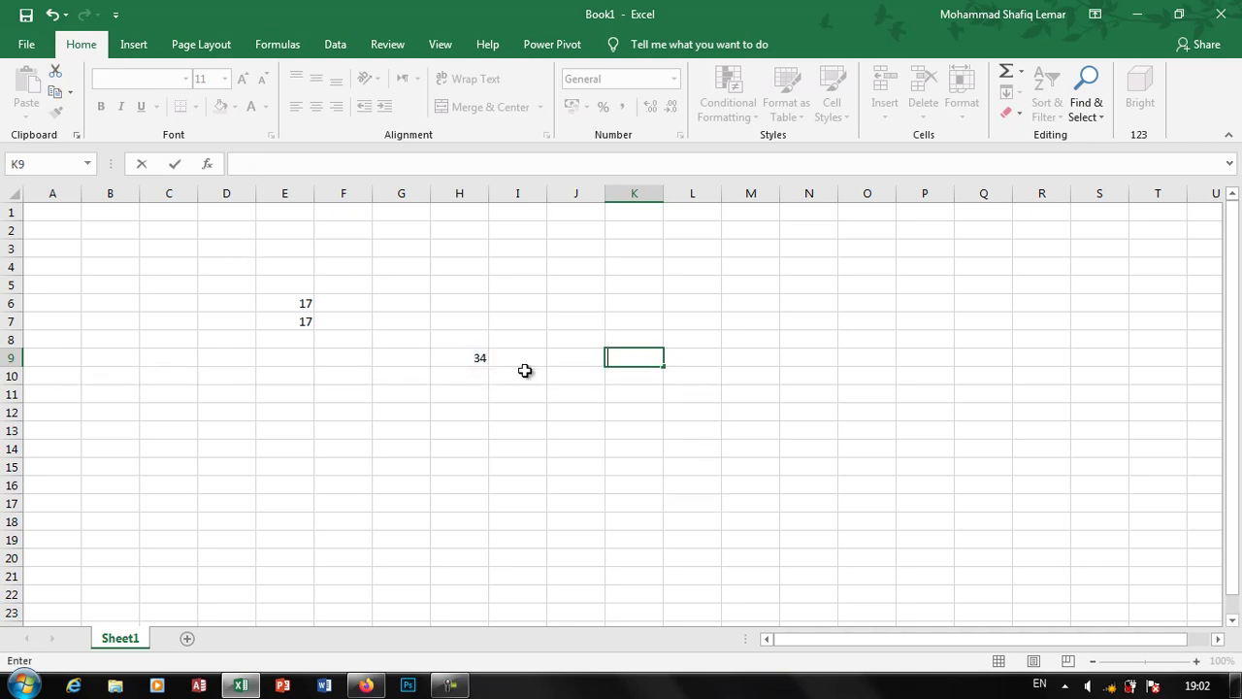
{"action": "type", "text": "Arg"}
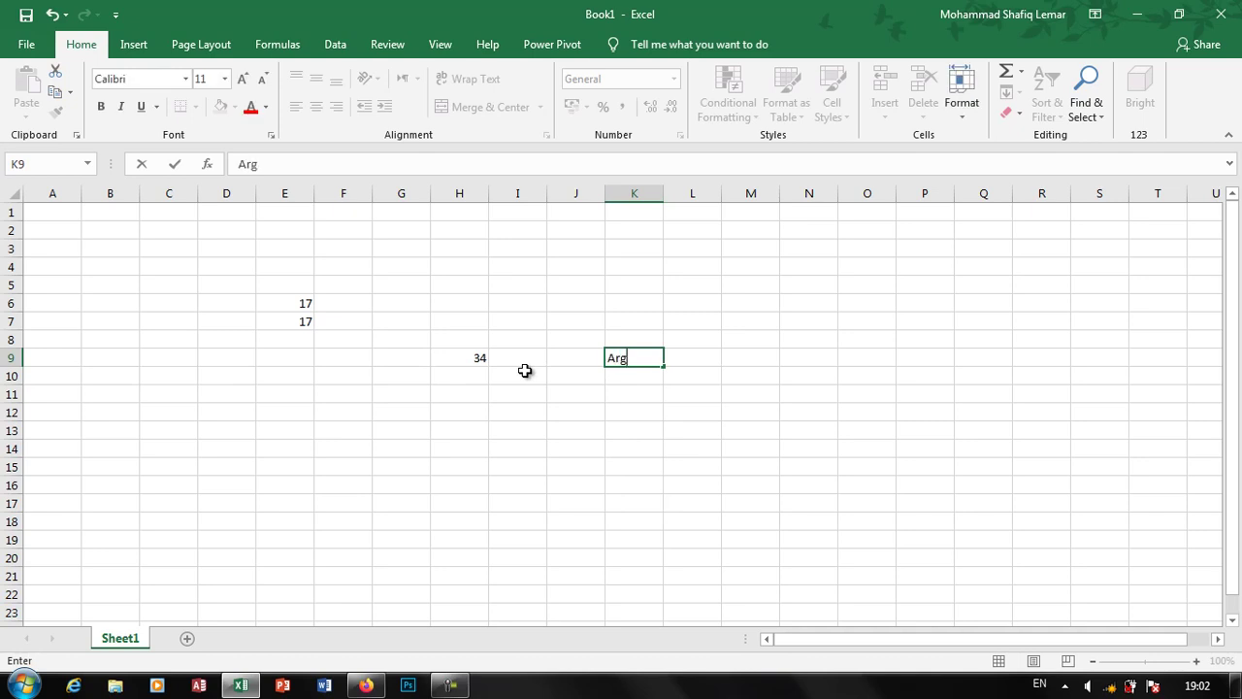
{"action": "type", "text": "ue"}
{"action": "key", "text": "BackSpace"}
{"action": "key", "text": "BackSpace"}
{"action": "key", "text": "BackSpace"}
{"action": "key", "text": "BackSpace"}
{"action": "type", "text": "="}
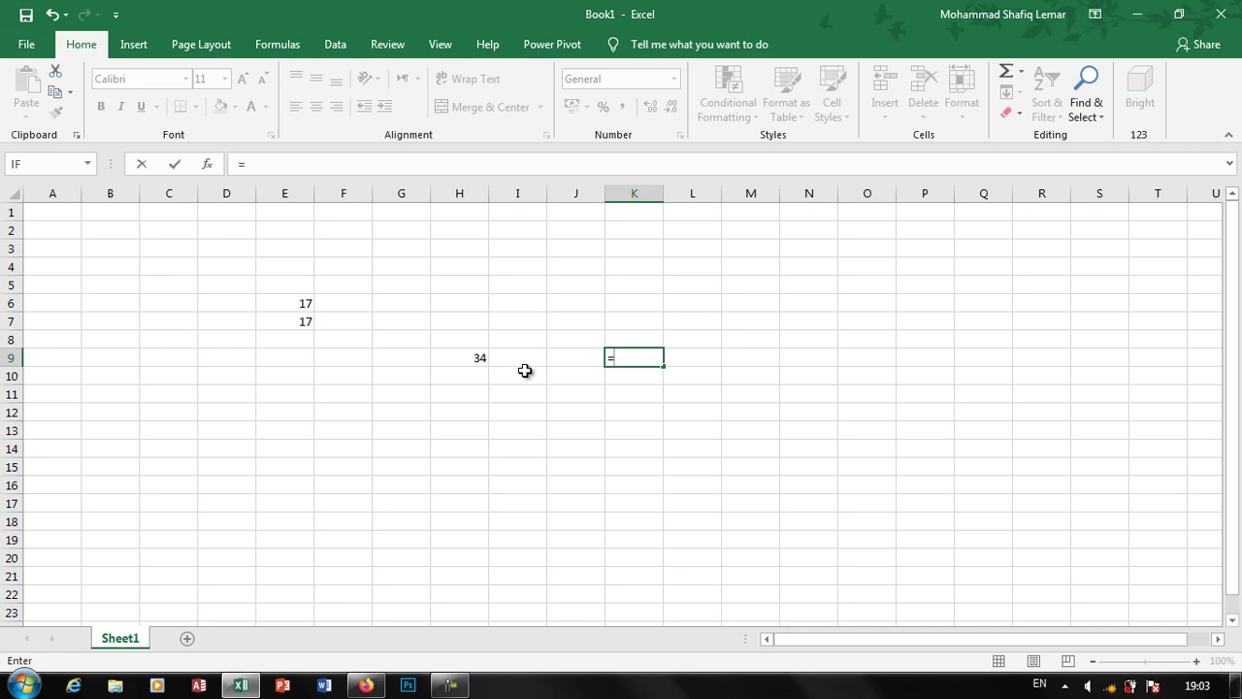
{"action": "left_click", "coordinate": [475, 361]}
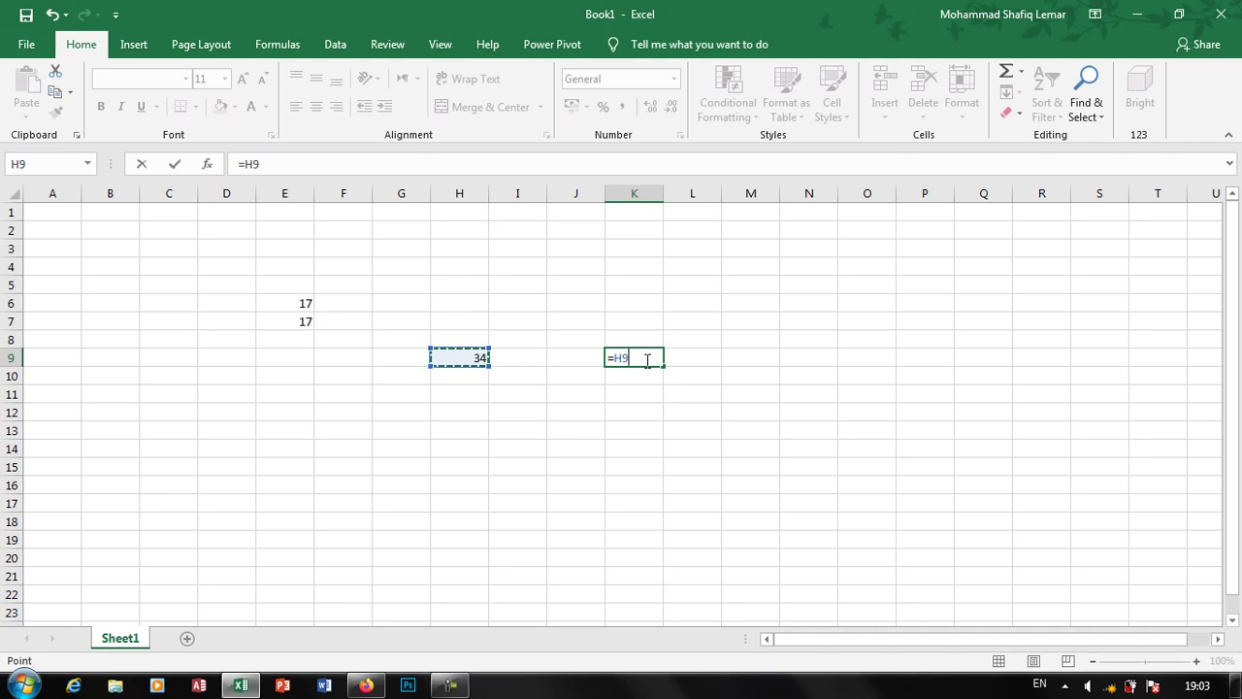
{"action": "type", "text": "-"}
{"action": "type", "text": "50"}
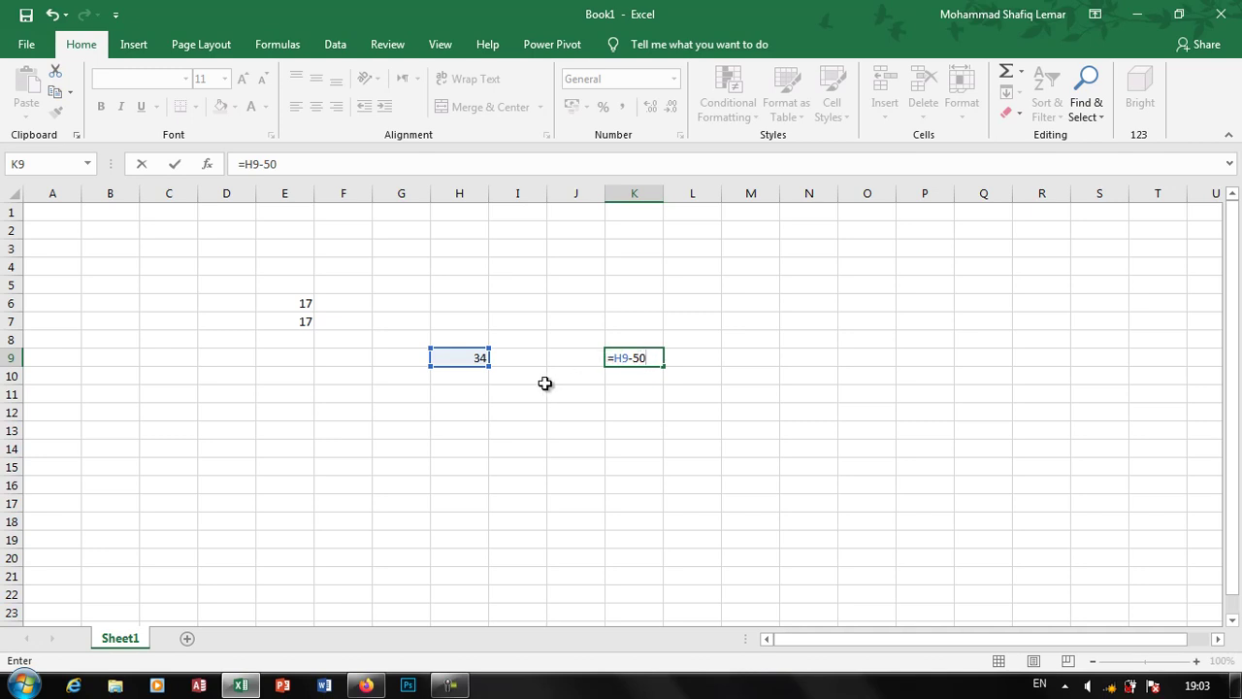
{"action": "key", "text": "Return"}
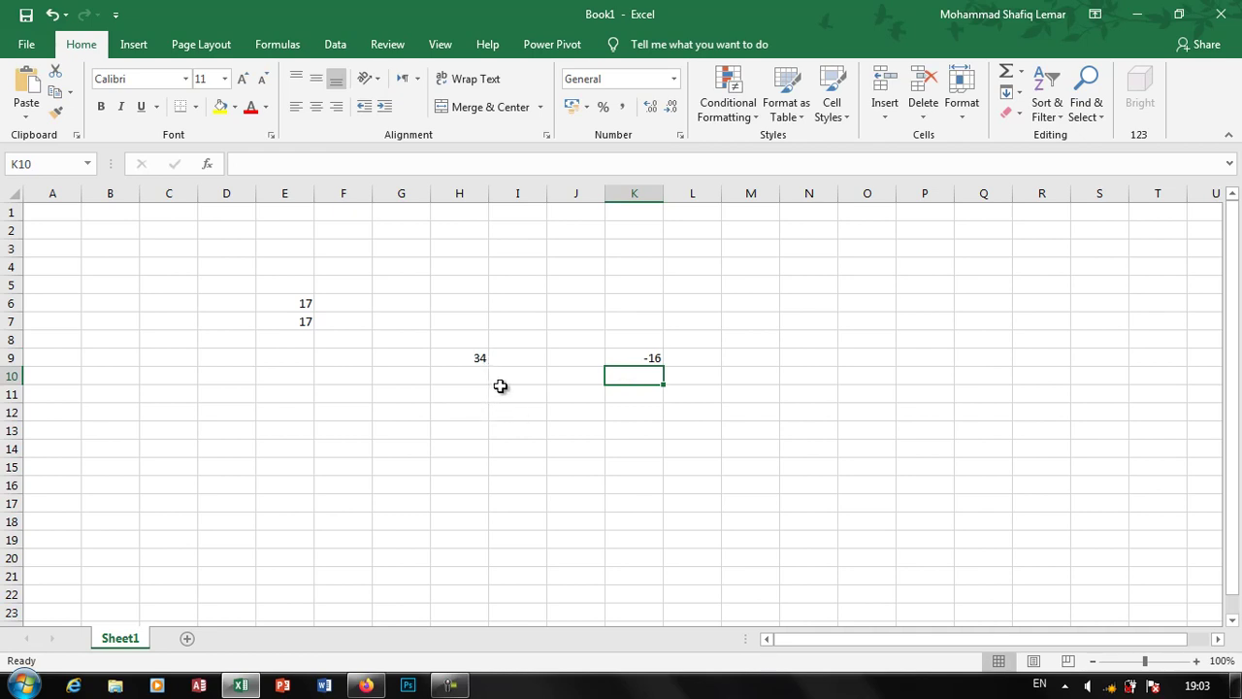
{"action": "left_click", "coordinate": [628, 358]}
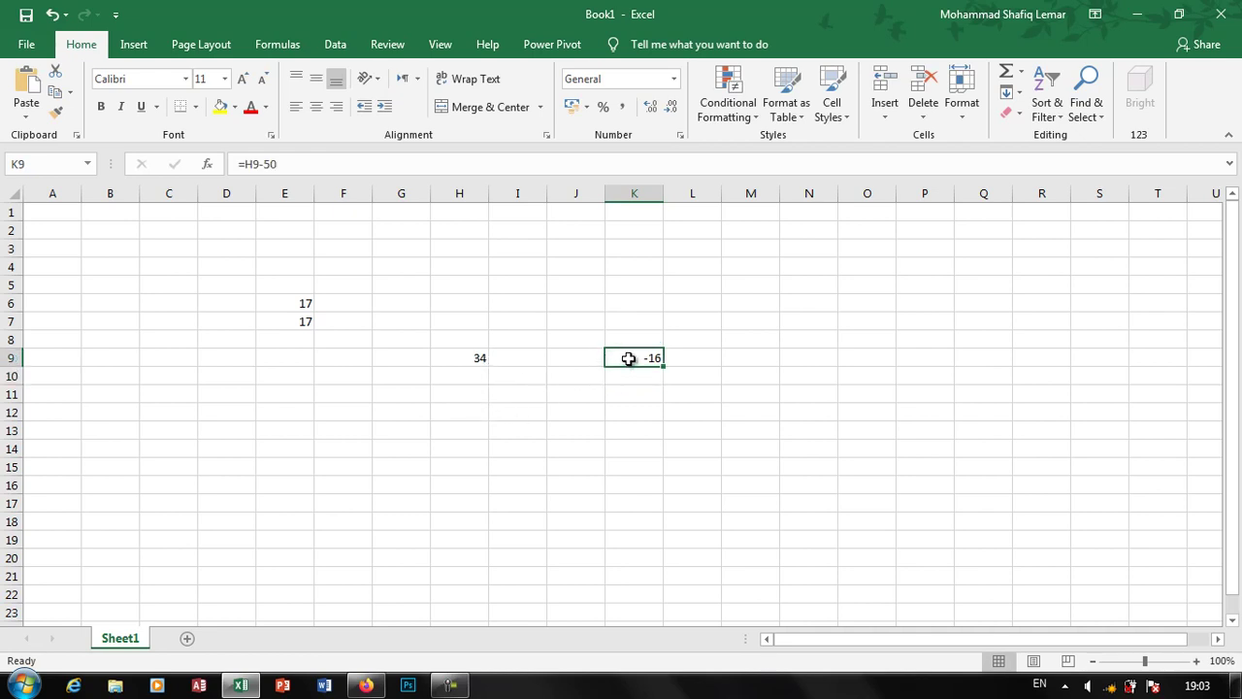
{"action": "left_click", "coordinate": [776, 446]}
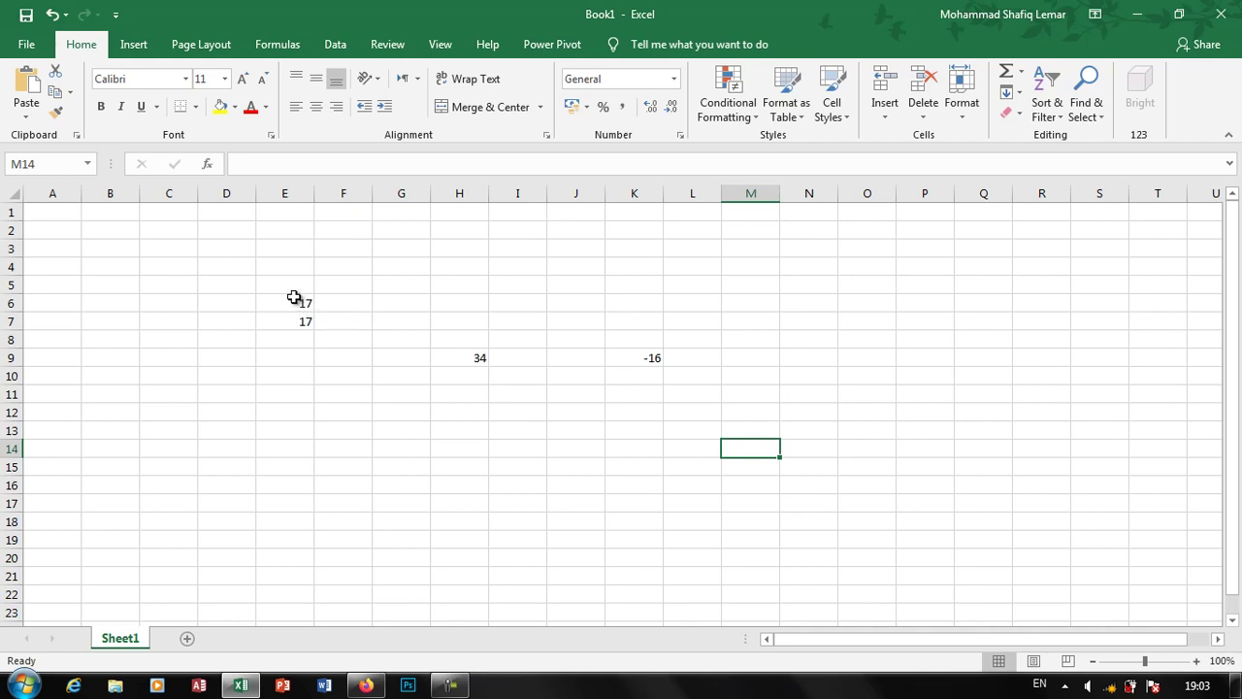
- Revise K9's formula to subtract 10 from H9 instead of 50
{"action": "left_click", "coordinate": [635, 357]}
{"action": "left_click", "coordinate": [303, 164]}
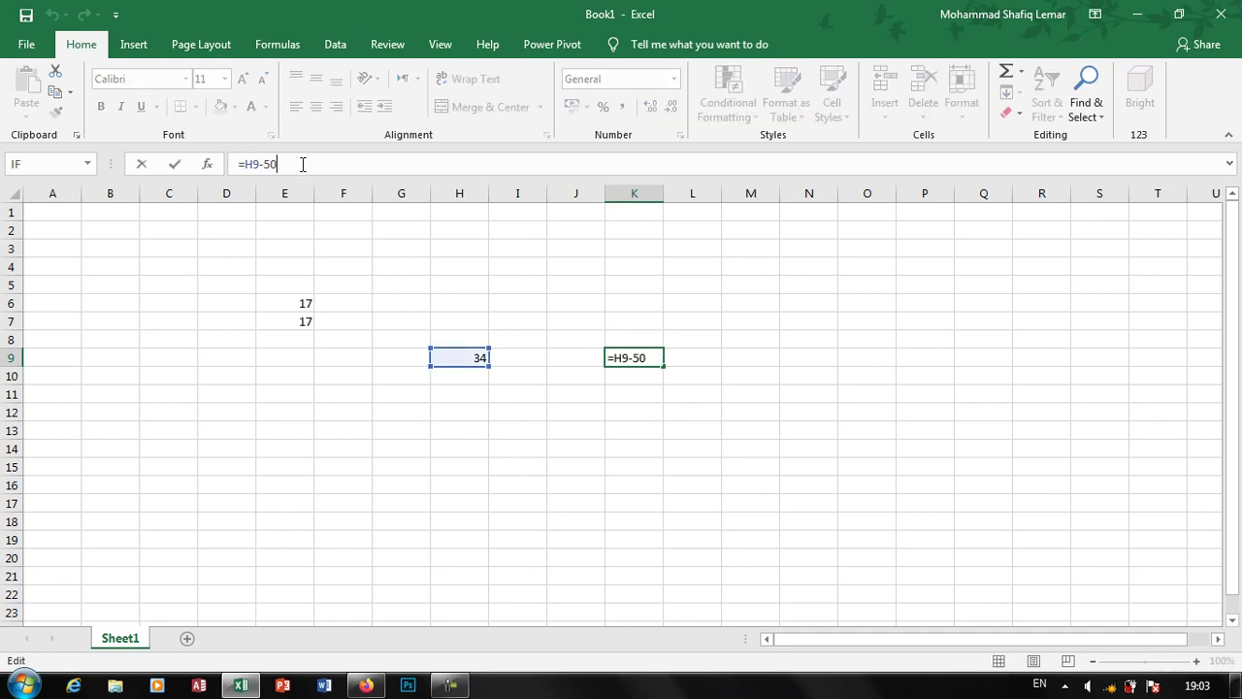
{"action": "key", "text": "BackSpace"}
{"action": "key", "text": "BackSpace"}
{"action": "type", "text": "1"}
{"action": "type", "text": "0"}
{"action": "key", "text": "Return"}
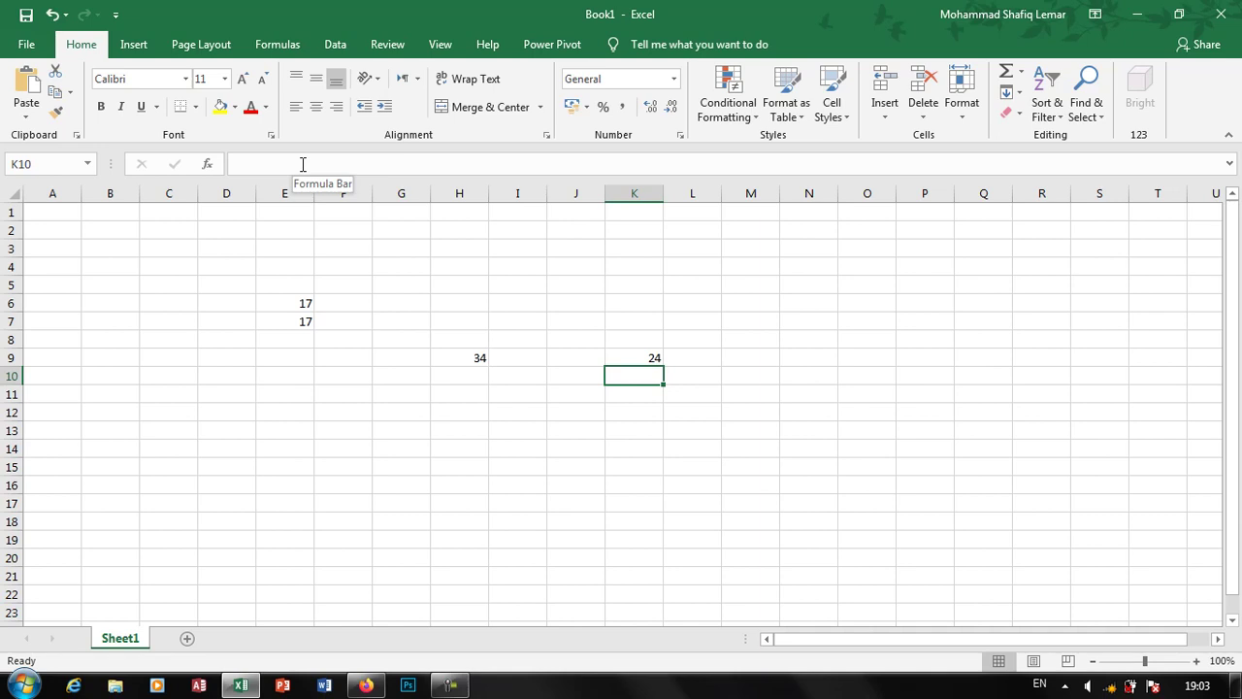
- Set E6 to 40 so H9 shows 57 and K9 shows 47
{"action": "left_click", "coordinate": [300, 296]}
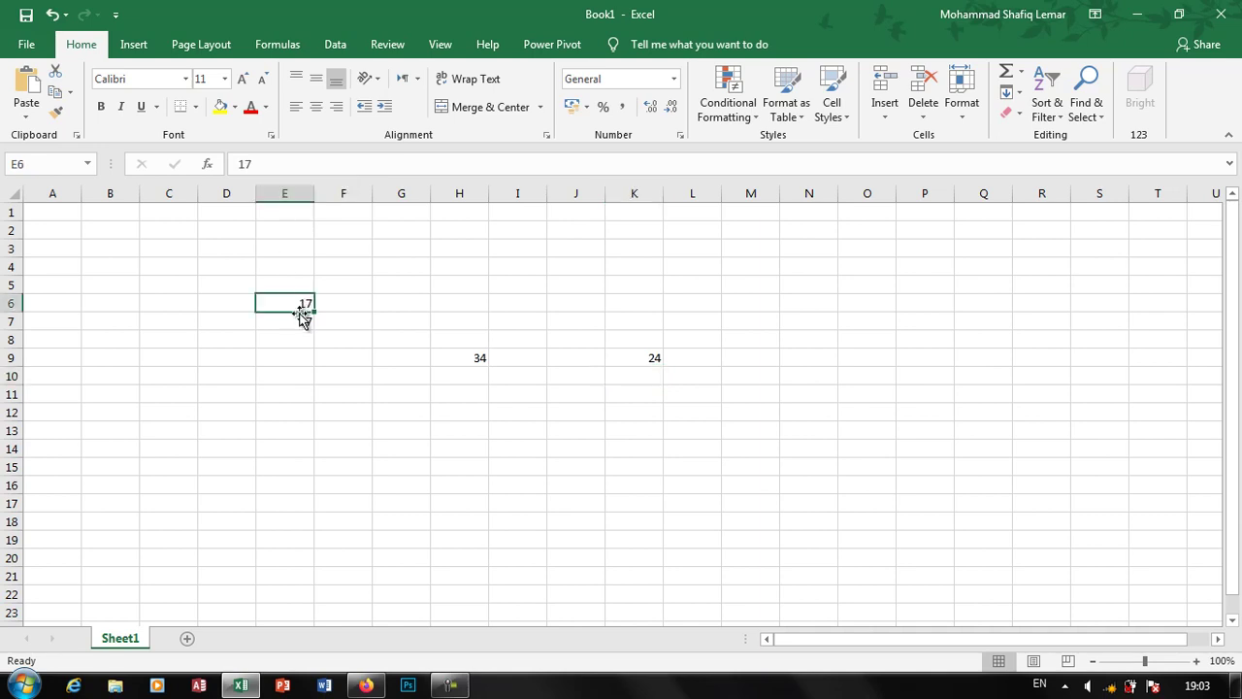
{"action": "left_click", "coordinate": [298, 319]}
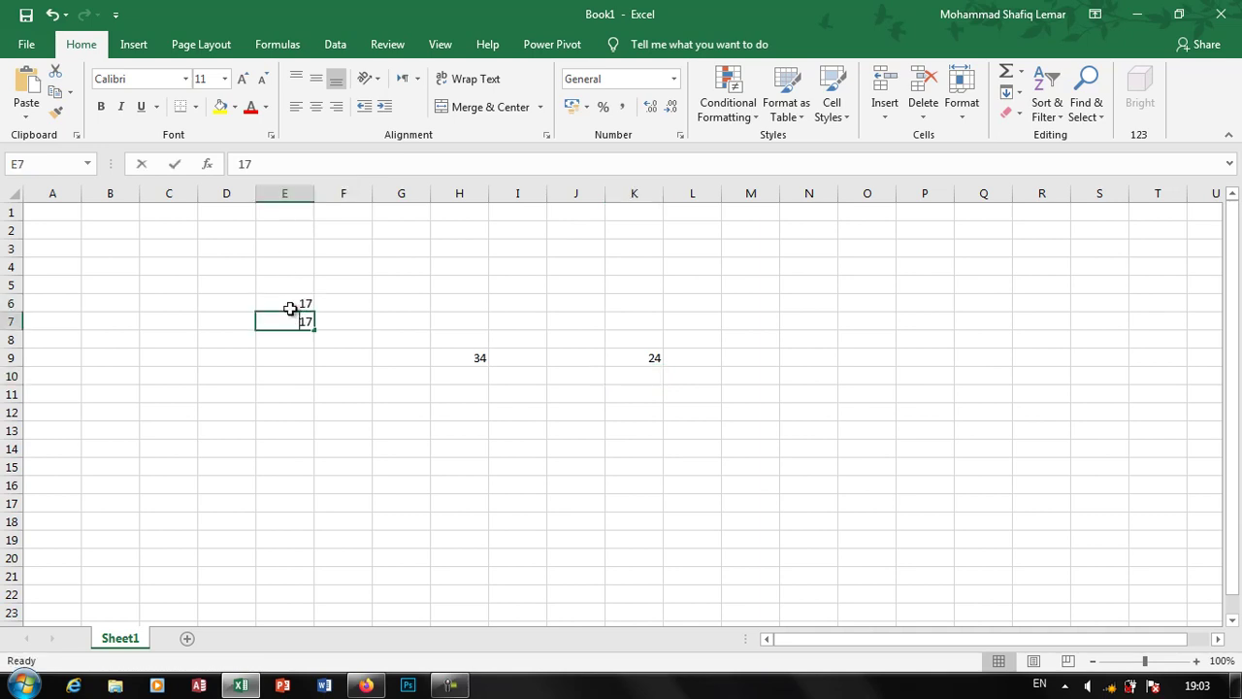
{"action": "left_click_drag", "start_coordinate": [298, 318], "coordinate": [294, 301]}
{"action": "type", "text": "4"}
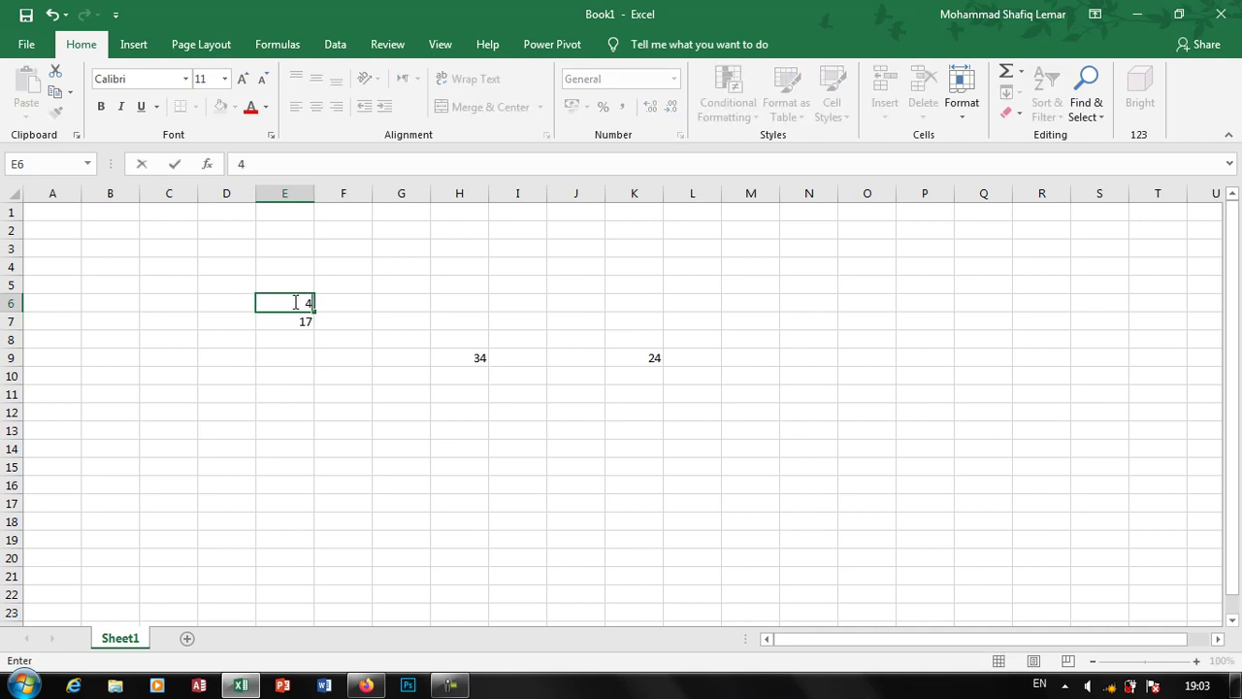
{"action": "type", "text": "0"}
{"action": "key", "text": "Return"}
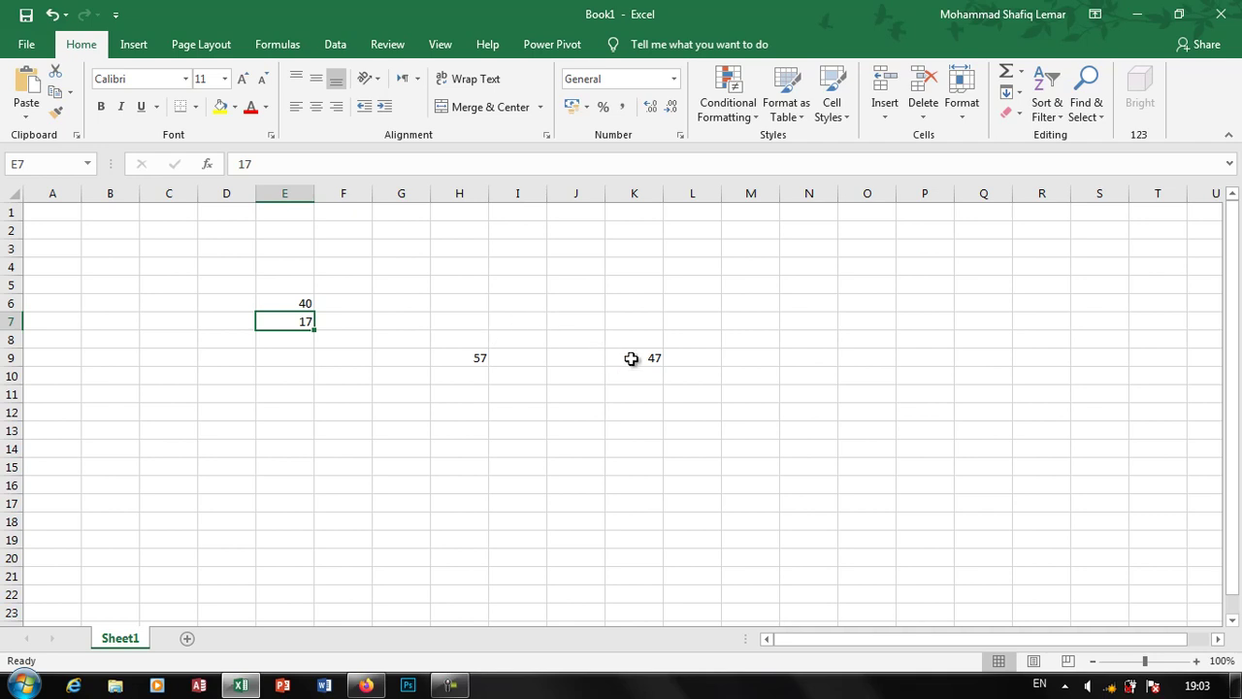
- Clear D4:L14 and add headers Item, Price, Amount, Total in D2:G2
{"action": "left_click_drag", "start_coordinate": [713, 447], "coordinate": [246, 271]}
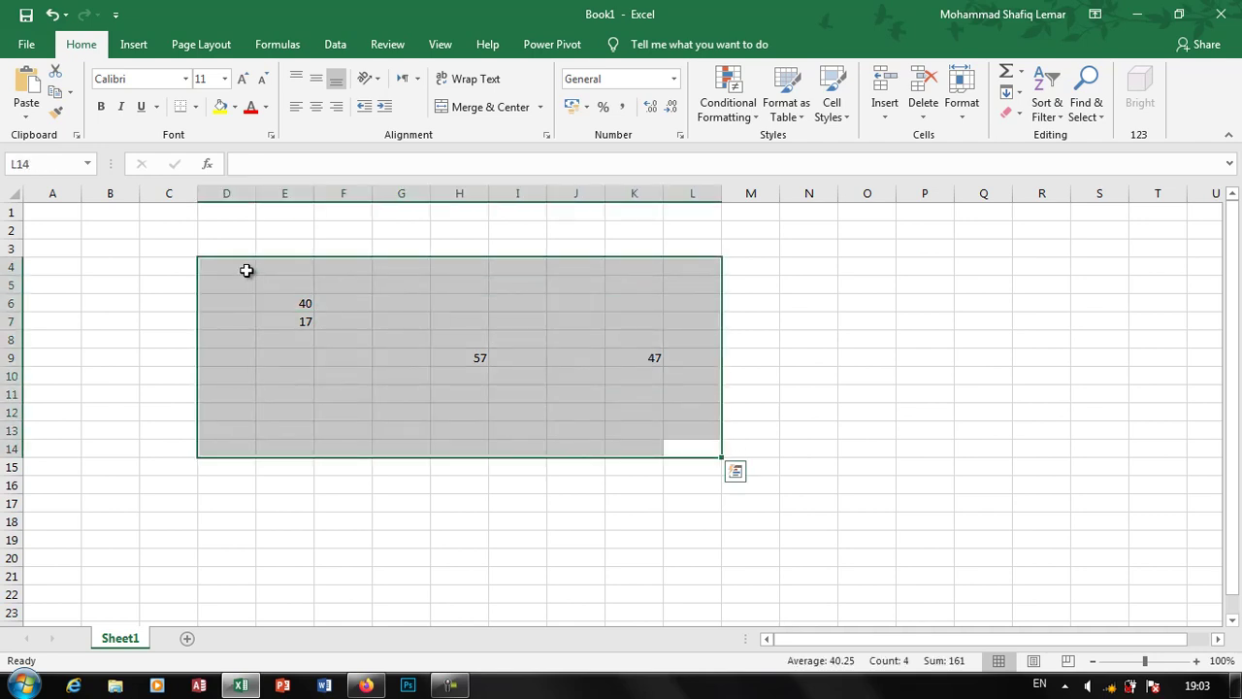
{"action": "key", "text": "Delete"}
{"action": "left_click", "coordinate": [241, 233]}
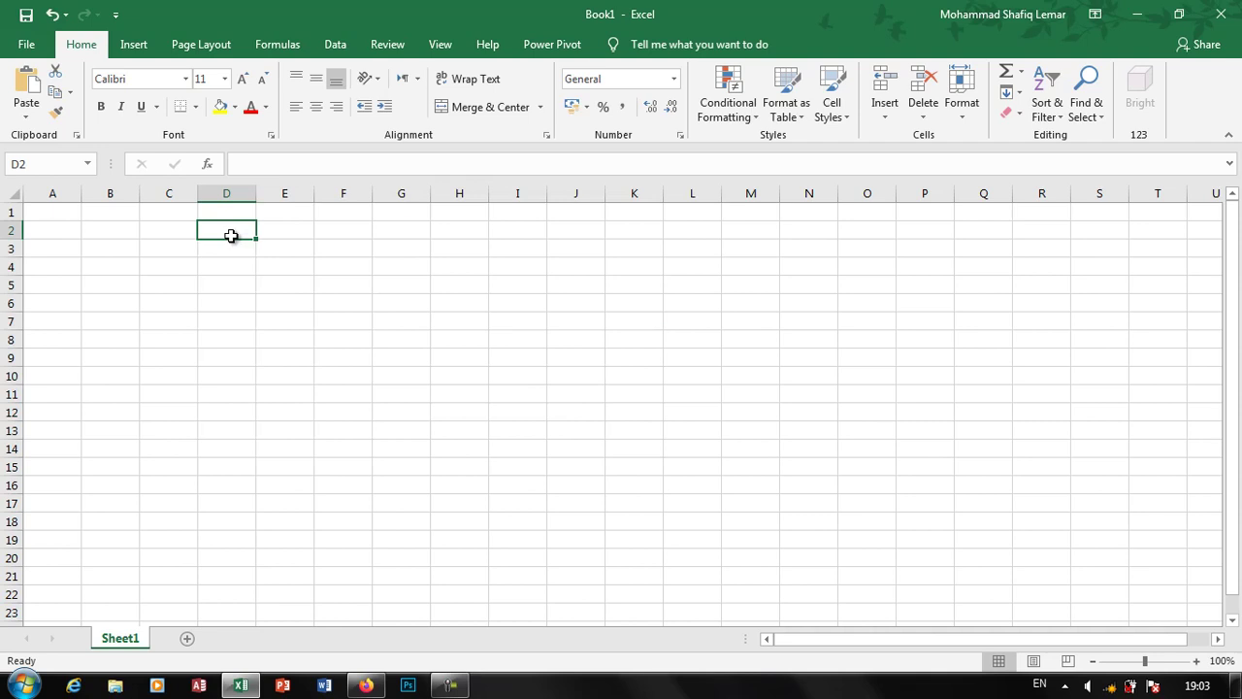
{"action": "type", "text": "Item"}
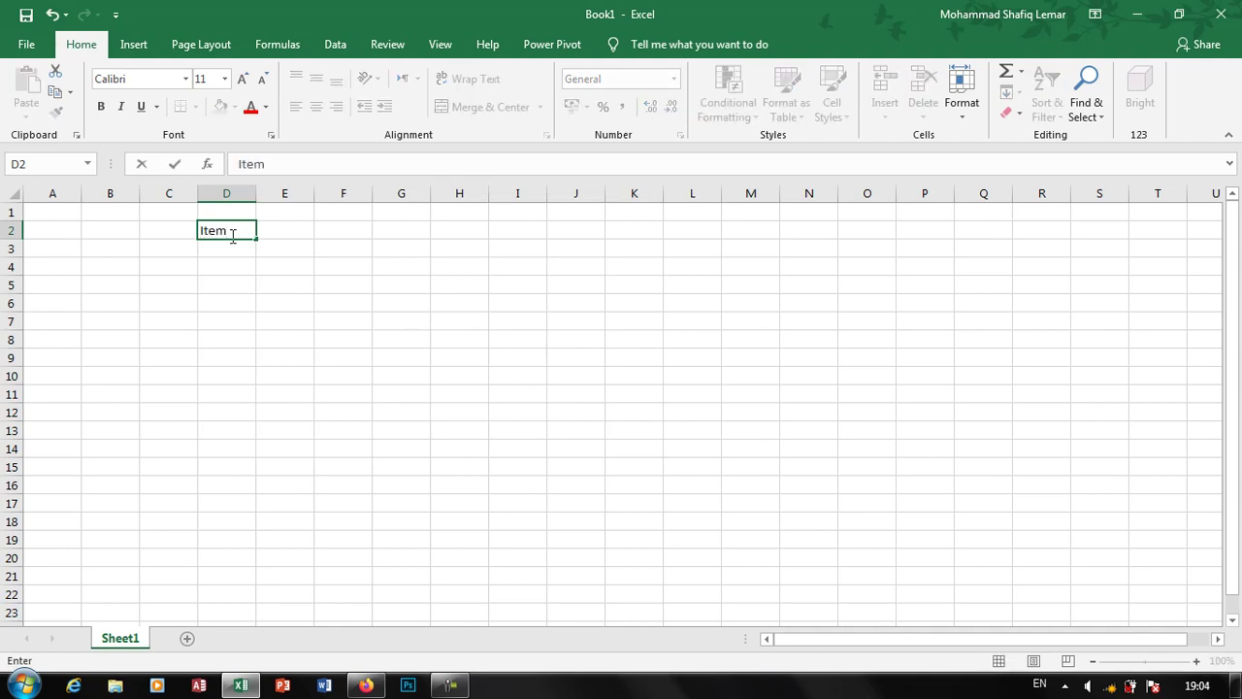
{"action": "key", "text": "Tab"}
{"action": "type", "text": "Pric"}
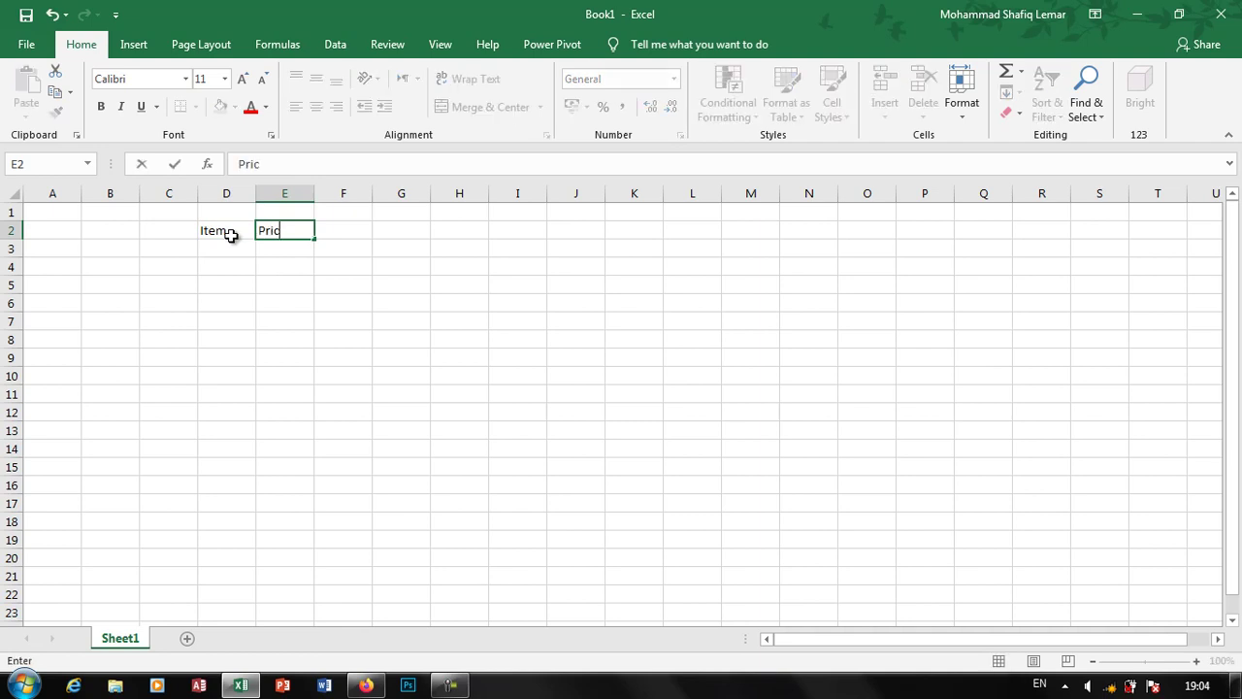
{"action": "type", "text": "e"}
{"action": "key", "text": "Tab"}
{"action": "type", "text": "Amount"}
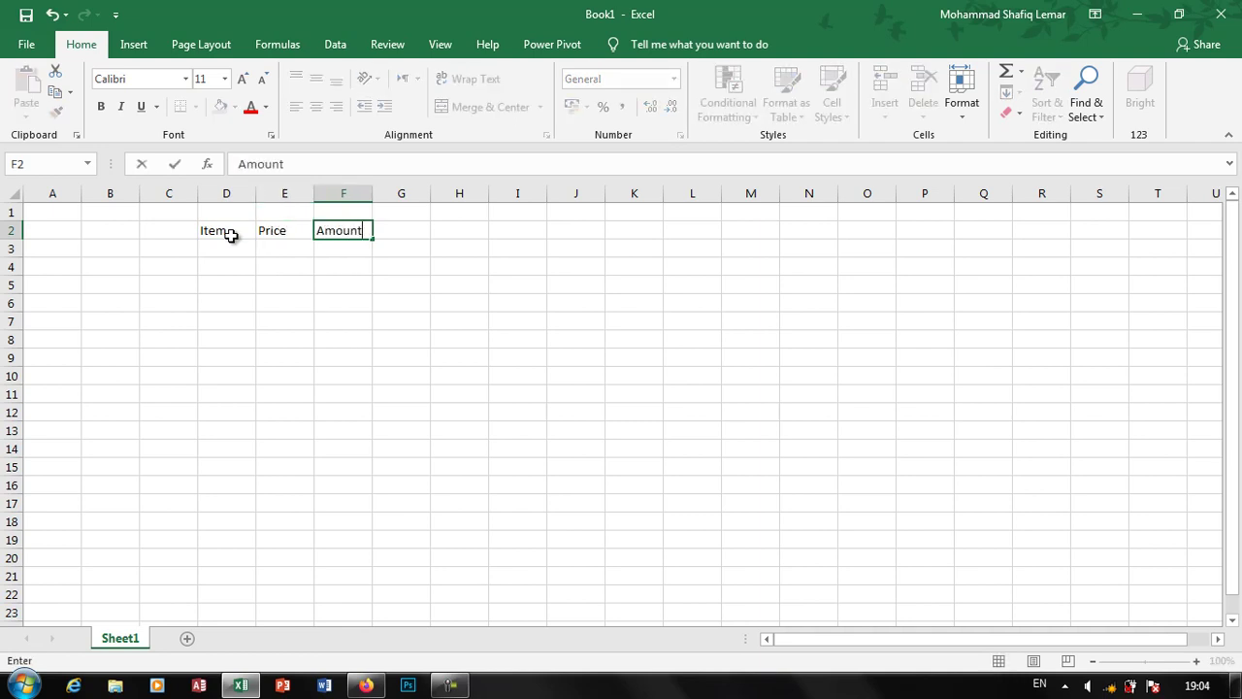
{"action": "key", "text": "Tab"}
{"action": "type", "text": "Tot"}
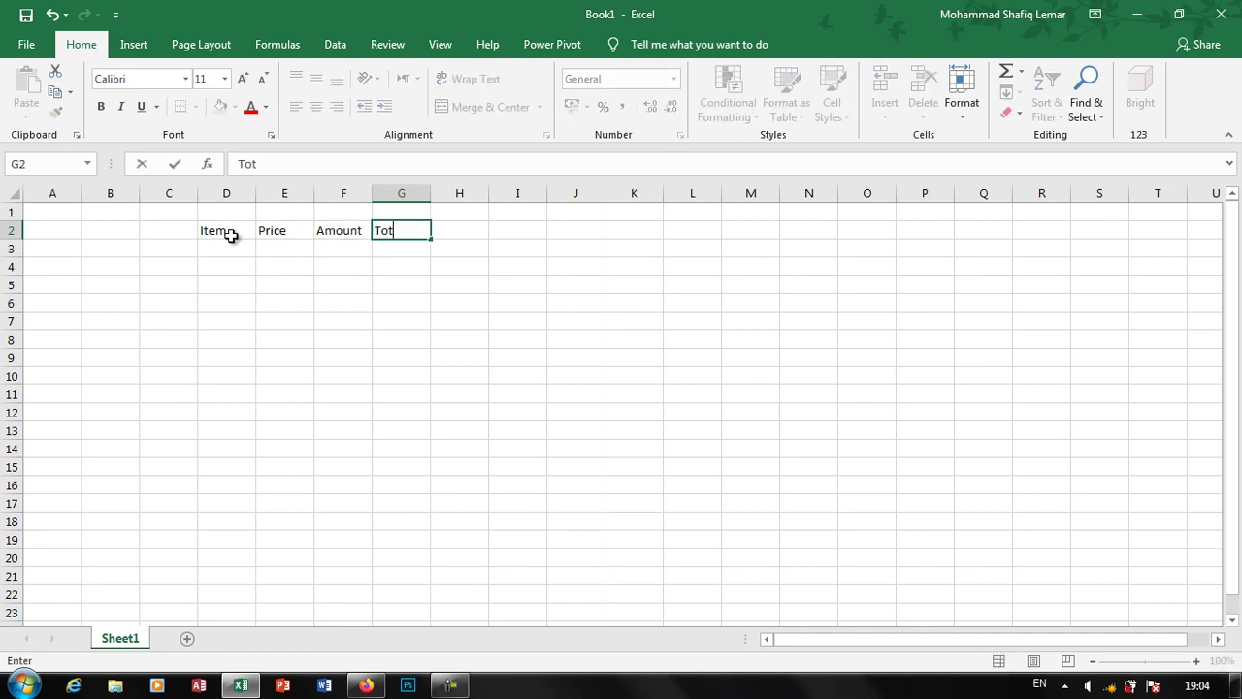
{"action": "type", "text": "al"}
{"action": "key", "text": "Down"}
- List the items Key, Mouse, USB, CPU and HDD under Item
{"action": "key", "text": "Left"}
{"action": "key", "text": "Left"}
{"action": "key", "text": "Left"}
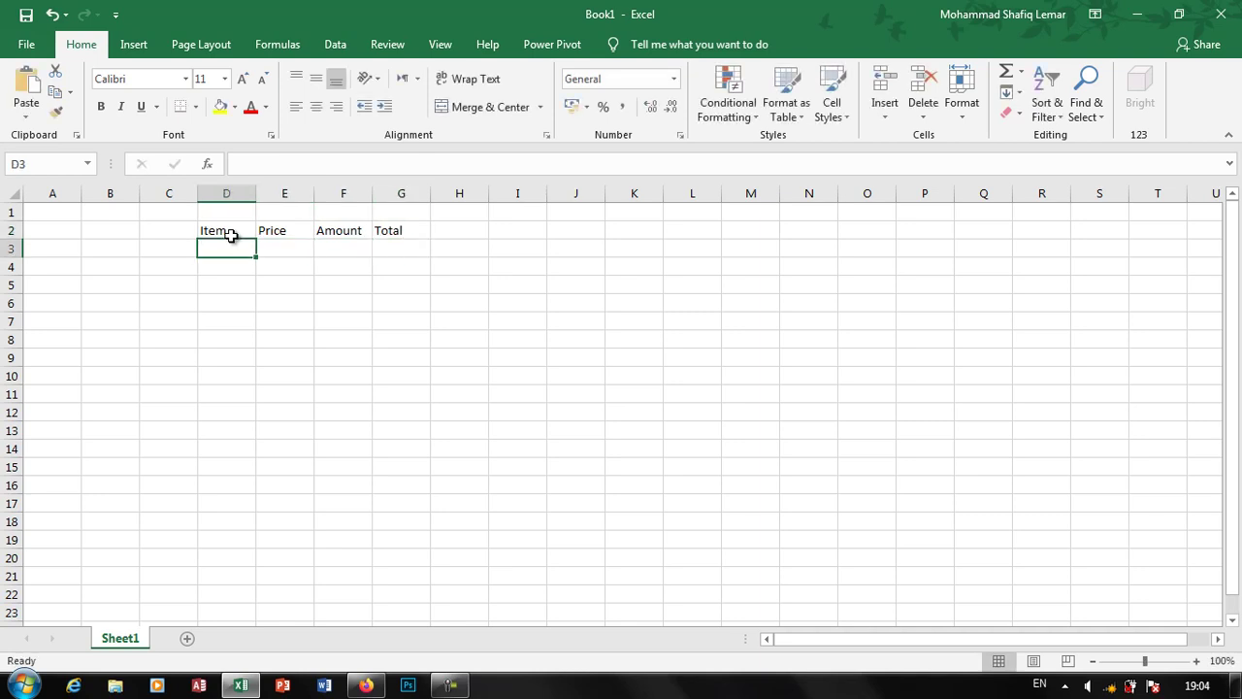
{"action": "type", "text": "Key"}
{"action": "key", "text": "BackSpace"}
{"action": "key", "text": "BackSpace"}
{"action": "type", "text": "ey"}
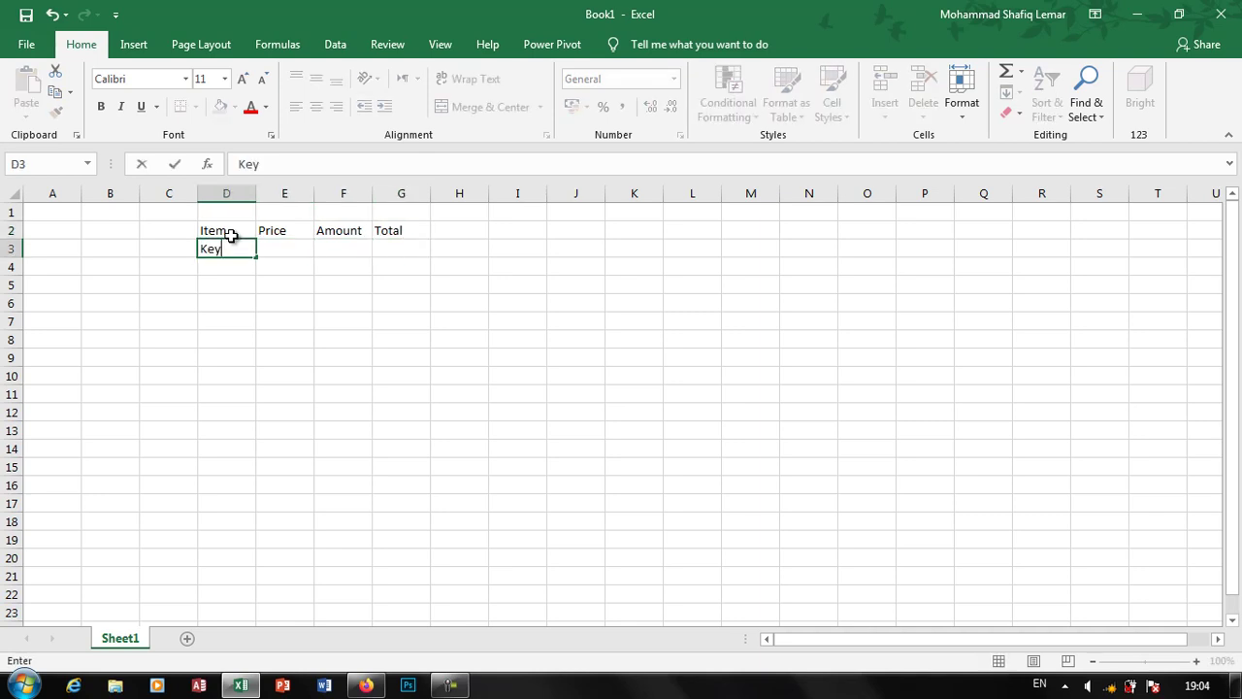
{"action": "key", "text": "Return"}
{"action": "type", "text": "Mouse"}
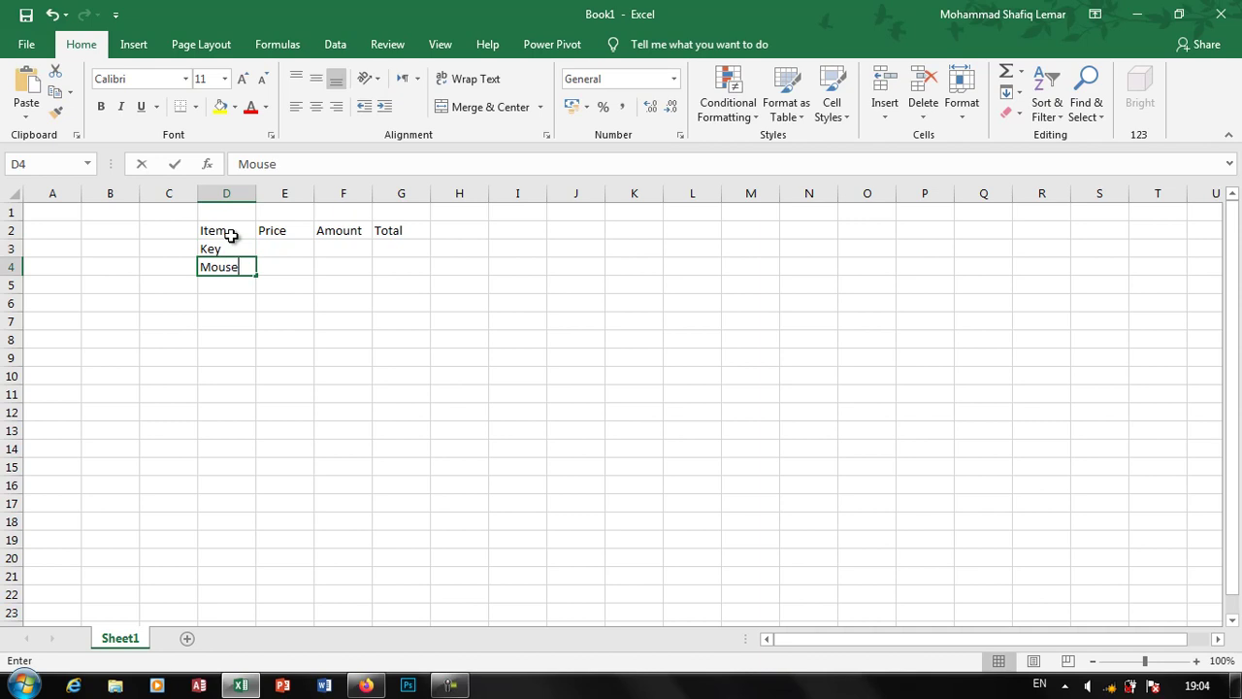
{"action": "key", "text": "Return"}
{"action": "type", "text": "USB"}
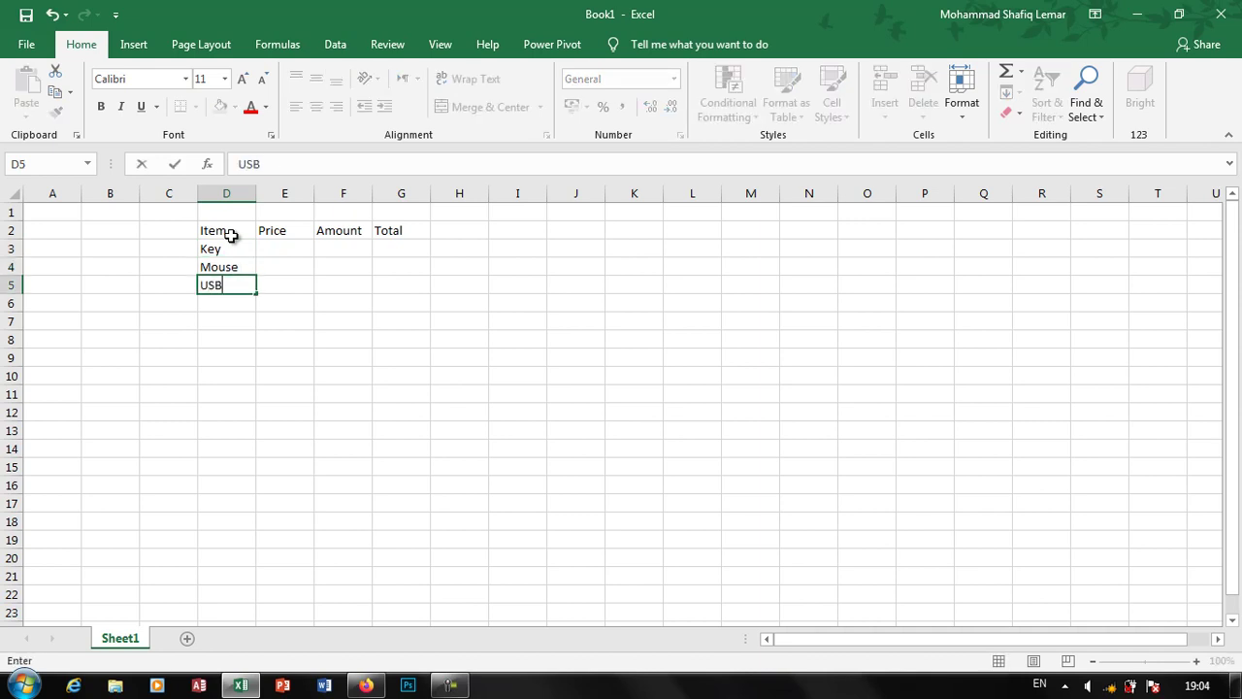
{"action": "key", "text": "Return"}
{"action": "type", "text": "CPU"}
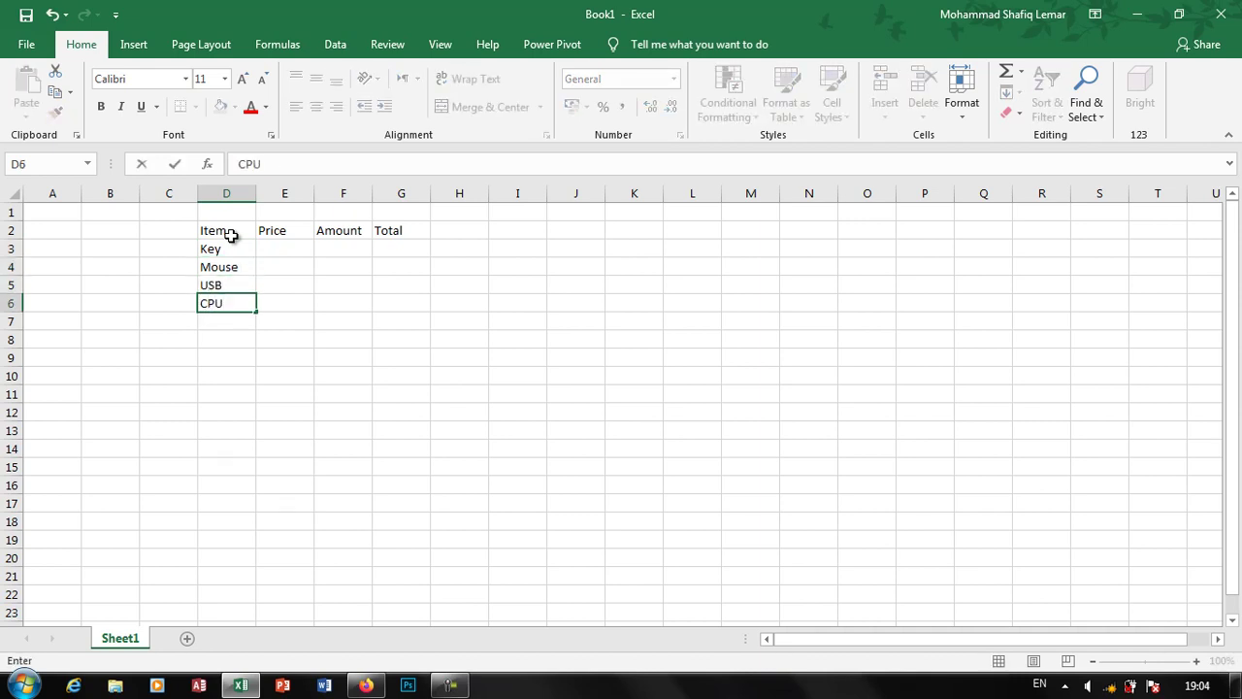
{"action": "key", "text": "Return"}
{"action": "type", "text": "HDD"}
{"action": "key", "text": "Right"}
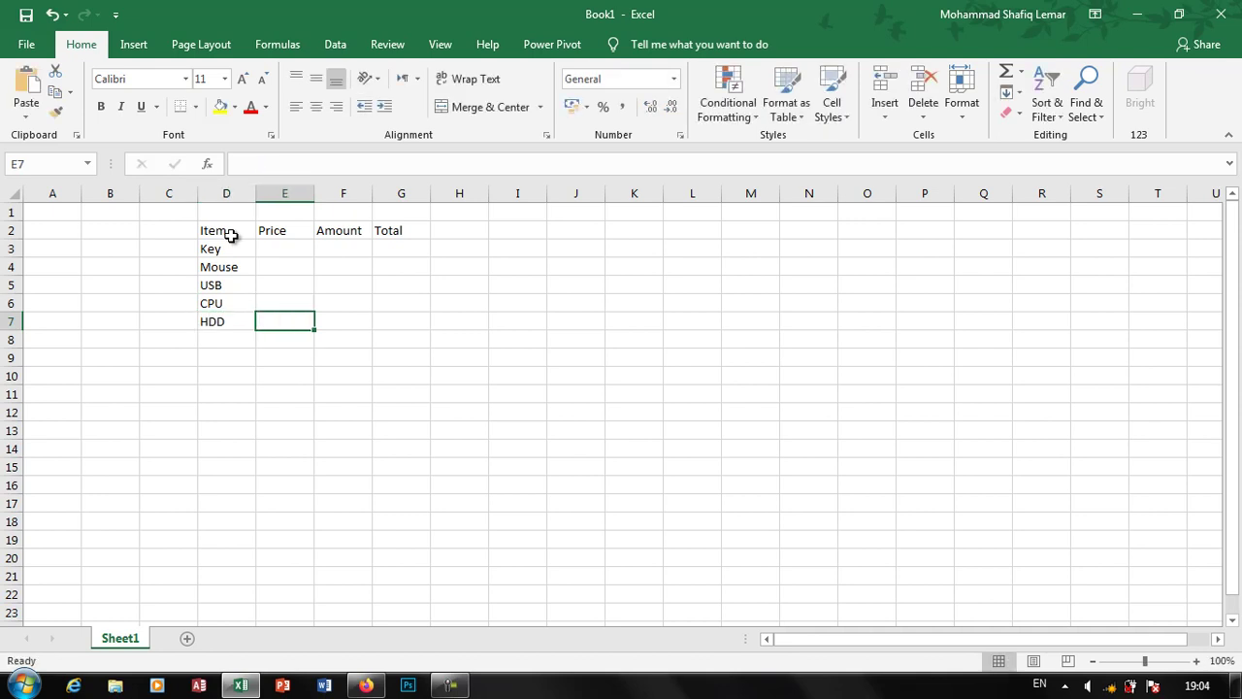
- Enter prices 250, 180, 360, 9600 and 2500 for the items
{"action": "key", "text": "Up"}
{"action": "key", "text": "Up"}
{"action": "key", "text": "Up"}
{"action": "key", "text": "Up"}
{"action": "type", "text": "25"}
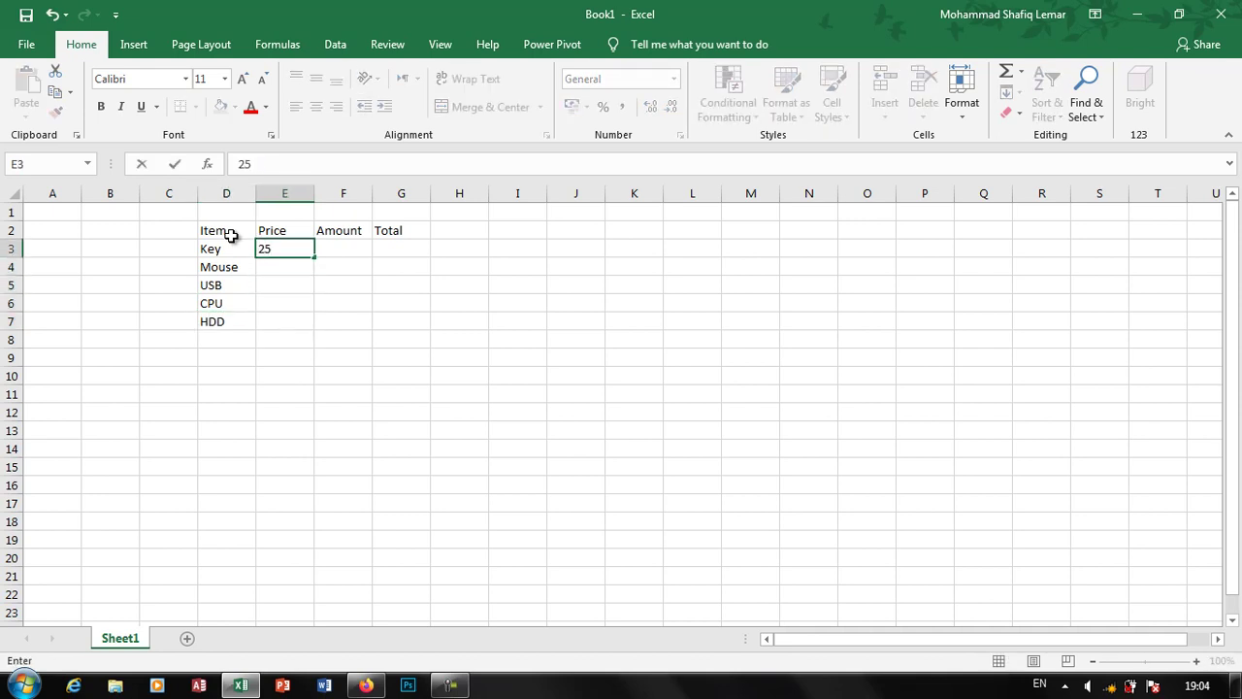
{"action": "type", "text": "0"}
{"action": "key", "text": "Return"}
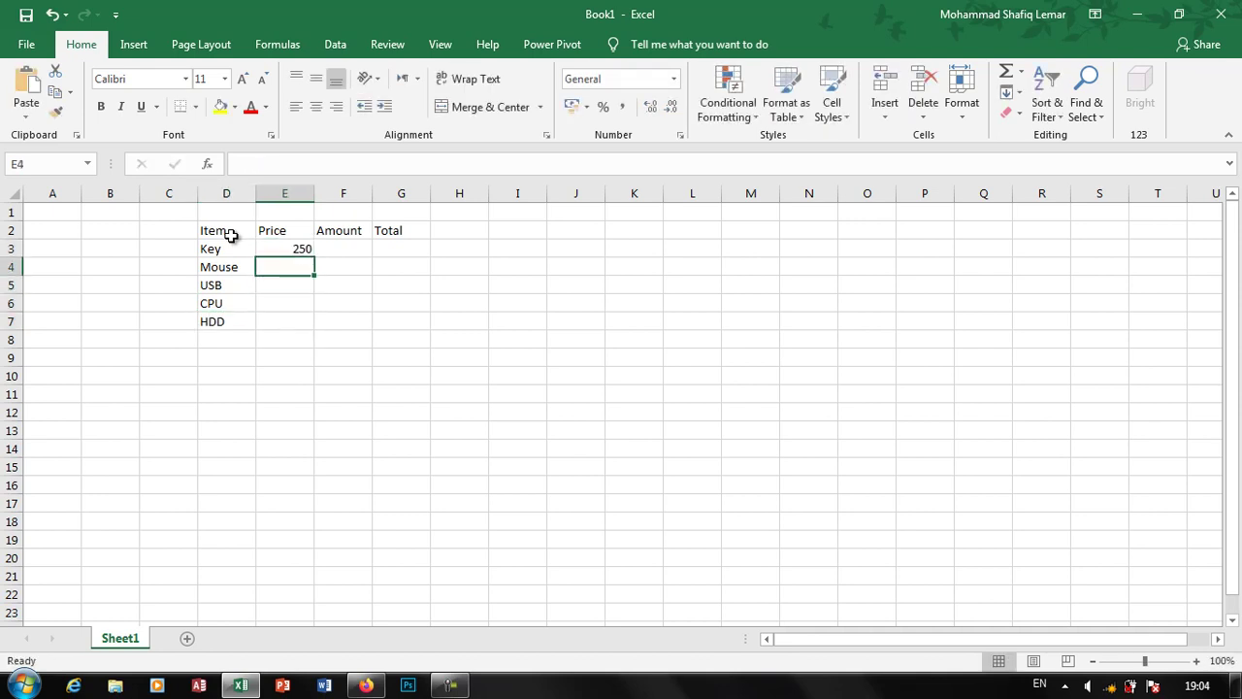
{"action": "type", "text": "180"}
{"action": "key", "text": "Return"}
{"action": "type", "text": "3"}
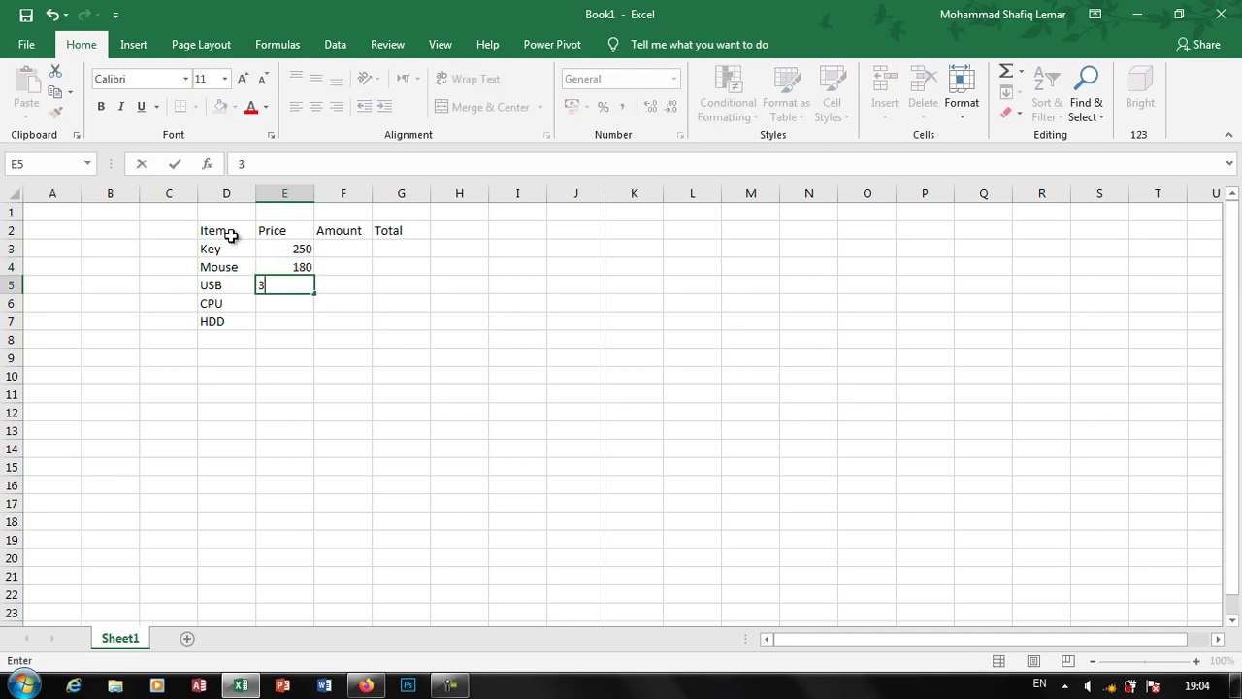
{"action": "type", "text": "60"}
{"action": "key", "text": "Return"}
{"action": "type", "text": "96"}
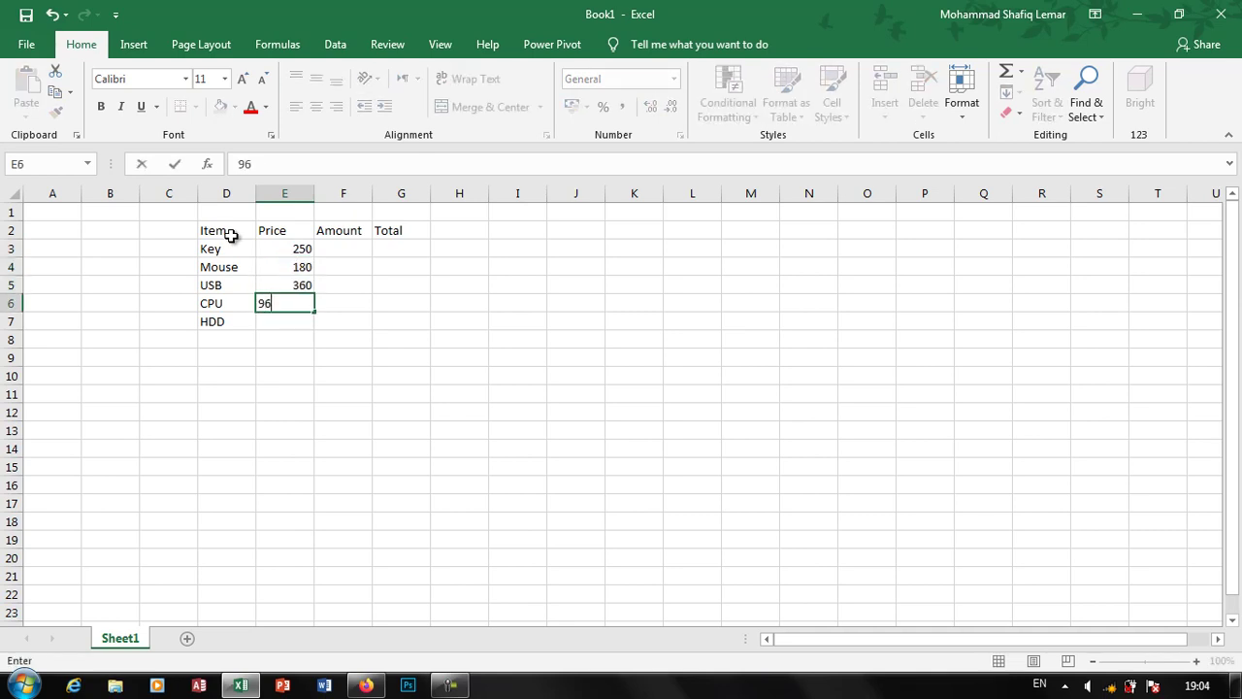
{"action": "type", "text": "00"}
{"action": "key", "text": "Return"}
{"action": "type", "text": "2"}
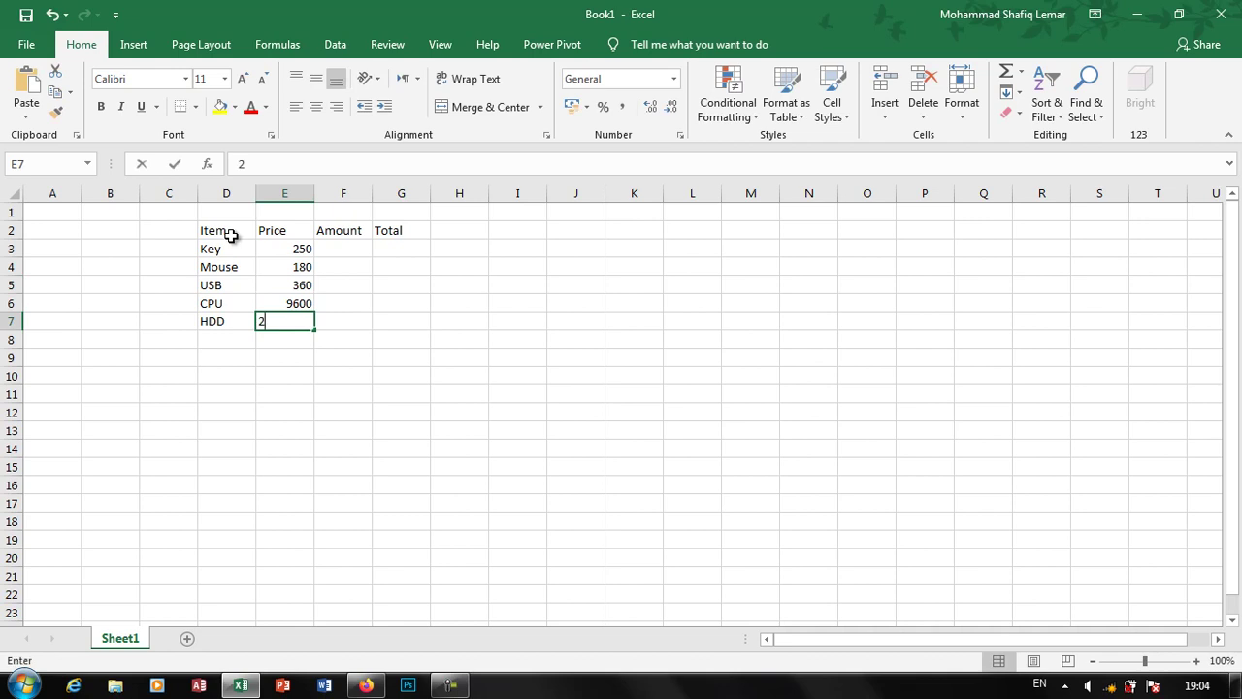
{"action": "type", "text": "500"}
{"action": "key", "text": "Tab"}
- Enter amounts 2, 2, 2, 1 and 3 for the items
{"action": "key", "text": "Up"}
{"action": "key", "text": "Up"}
{"action": "key", "text": "Up"}
{"action": "key", "text": "Up"}
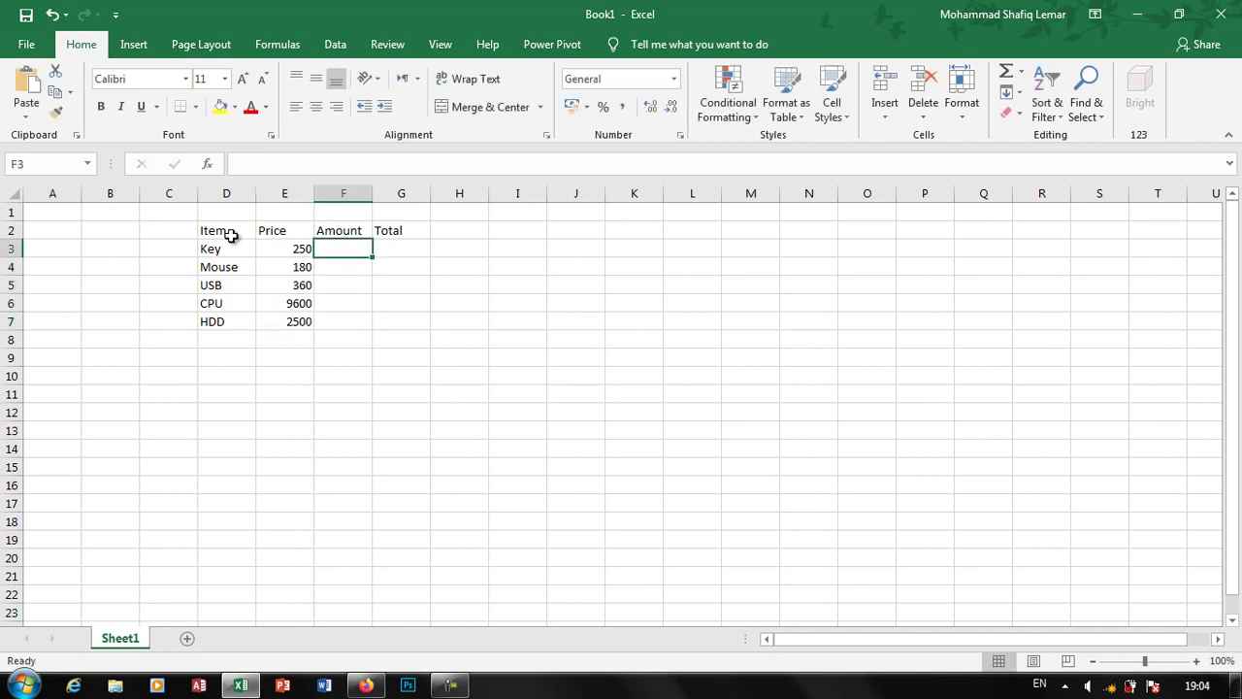
{"action": "type", "text": "2"}
{"action": "key", "text": "Return"}
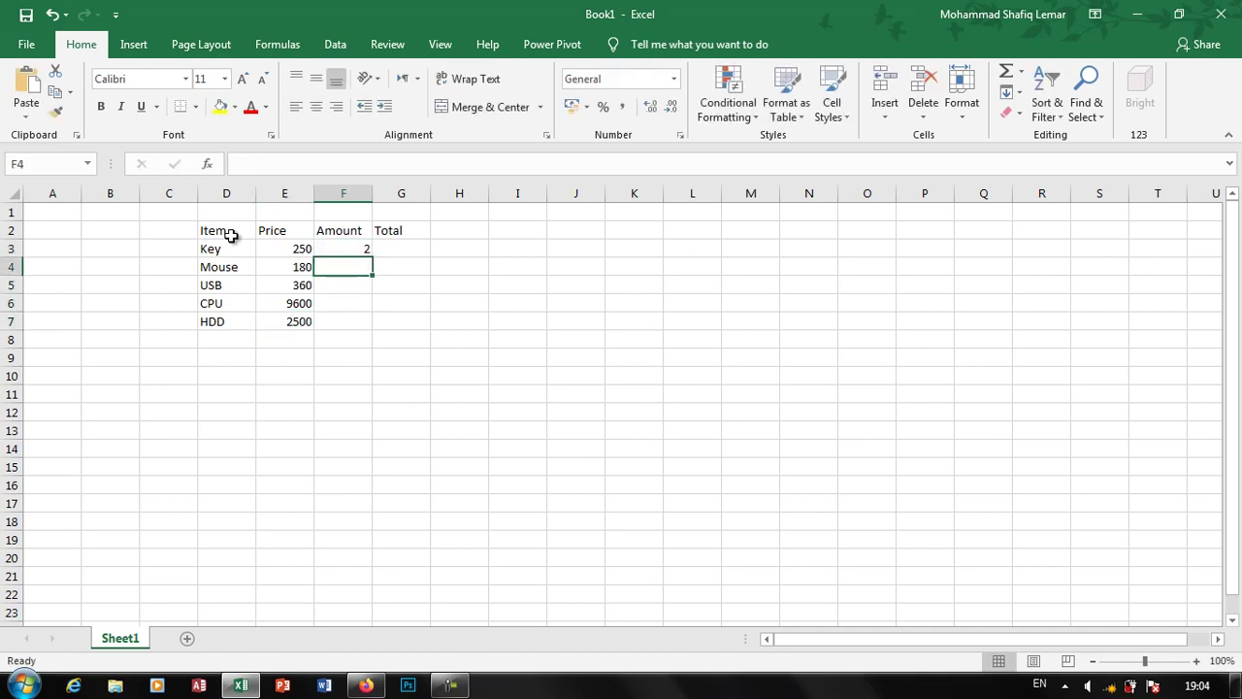
{"action": "type", "text": "2"}
{"action": "key", "text": "Return"}
{"action": "type", "text": "2"}
{"action": "key", "text": "Return"}
{"action": "type", "text": "1"}
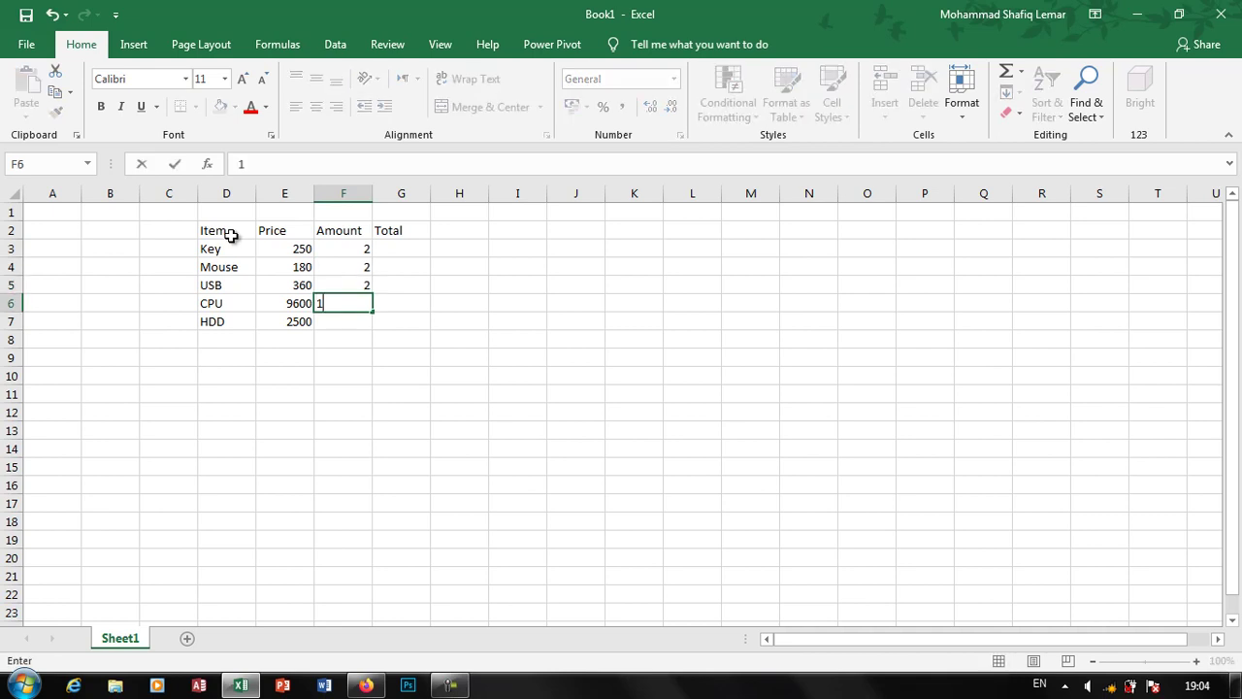
{"action": "key", "text": "Return"}
{"action": "type", "text": "3"}
{"action": "key", "text": "Right"}
{"action": "key", "text": "Up"}
{"action": "key", "text": "Up"}
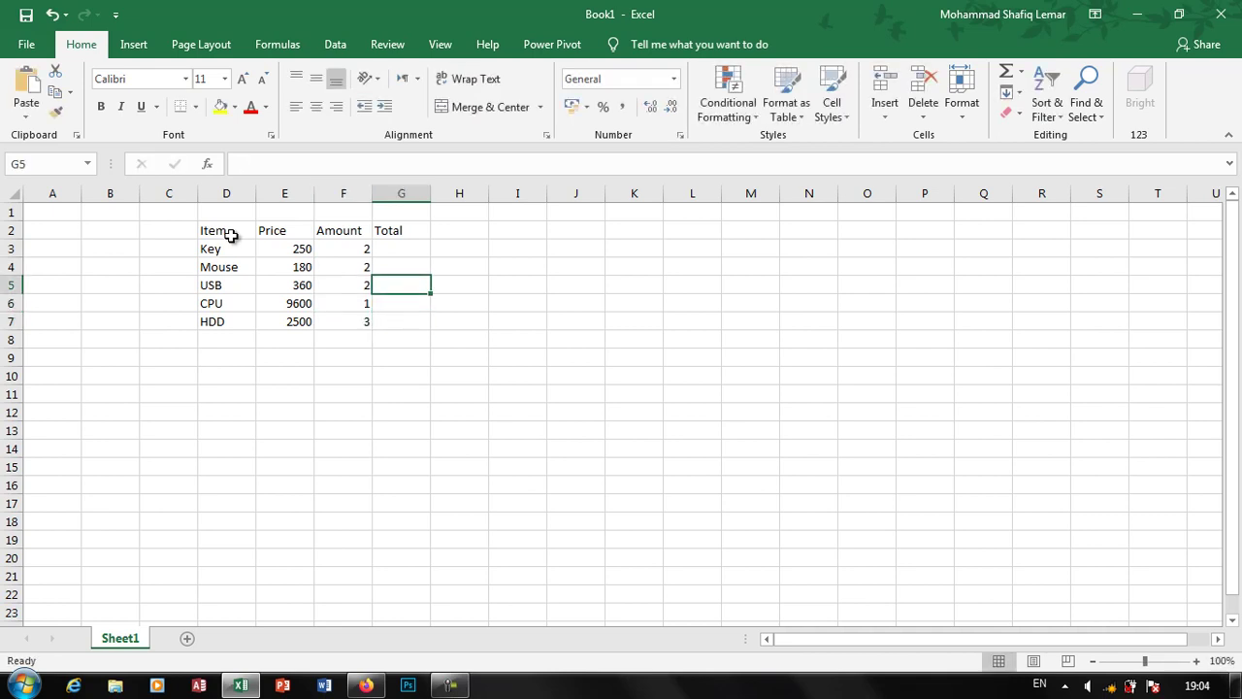
{"action": "key", "text": "Up"}
{"action": "key", "text": "Up"}
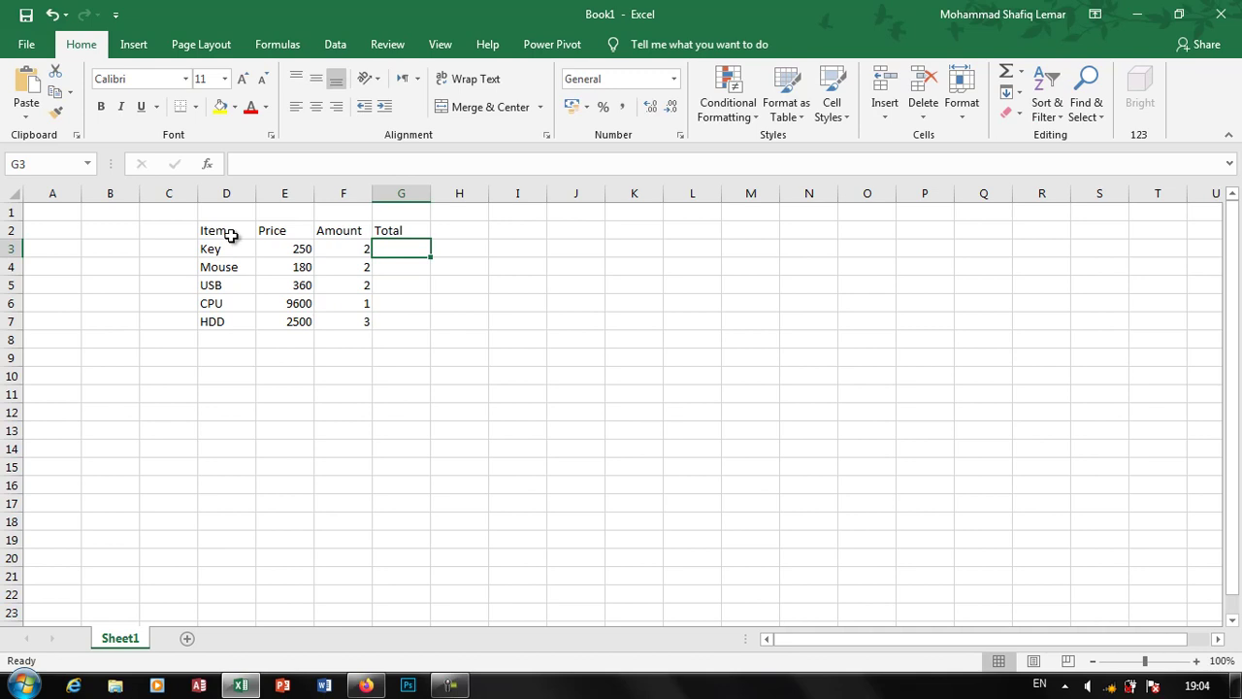
- Enter the typed-number formula =250*2 in G3 so Key's total shows 500
{"action": "type", "text": "="}
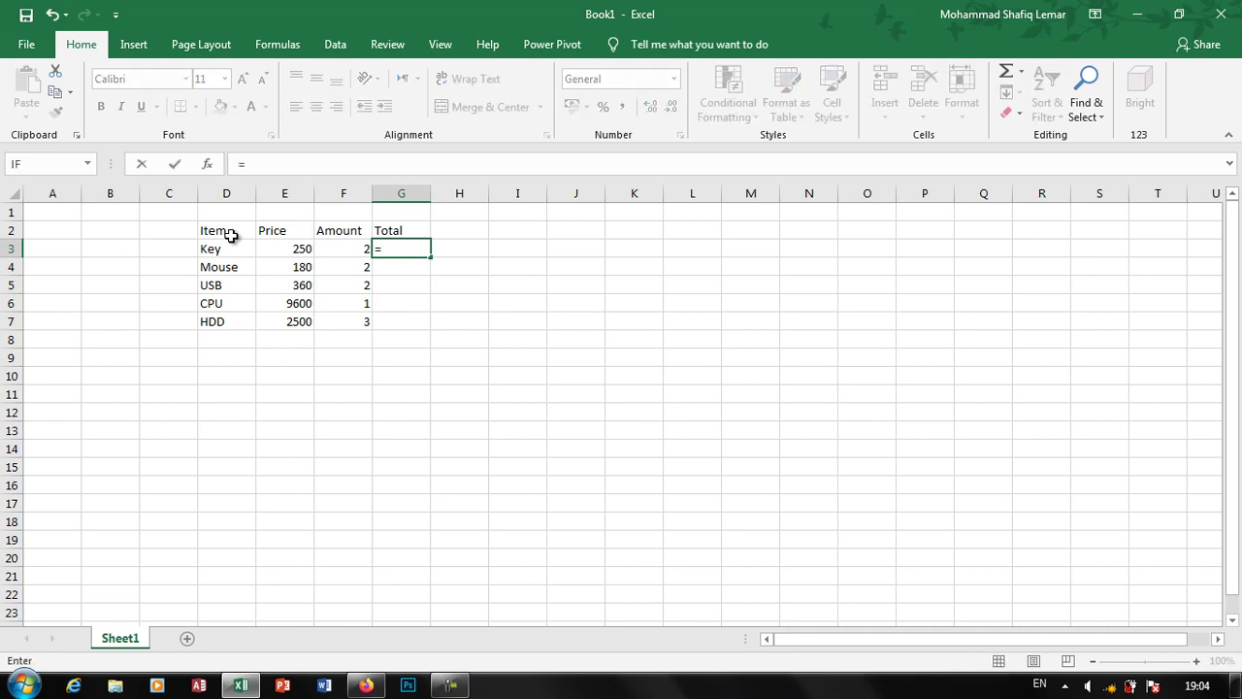
{"action": "key", "text": "Left"}
{"action": "key", "text": "Left"}
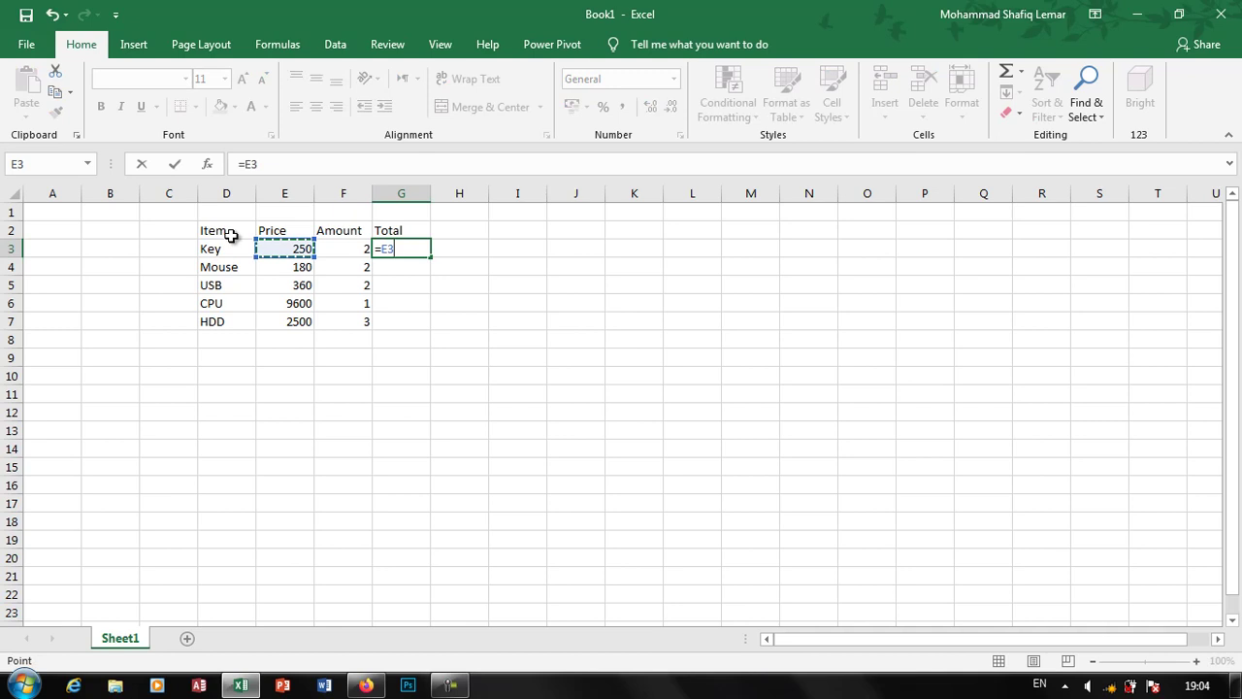
{"action": "type", "text": "*"}
{"action": "key", "text": "Left"}
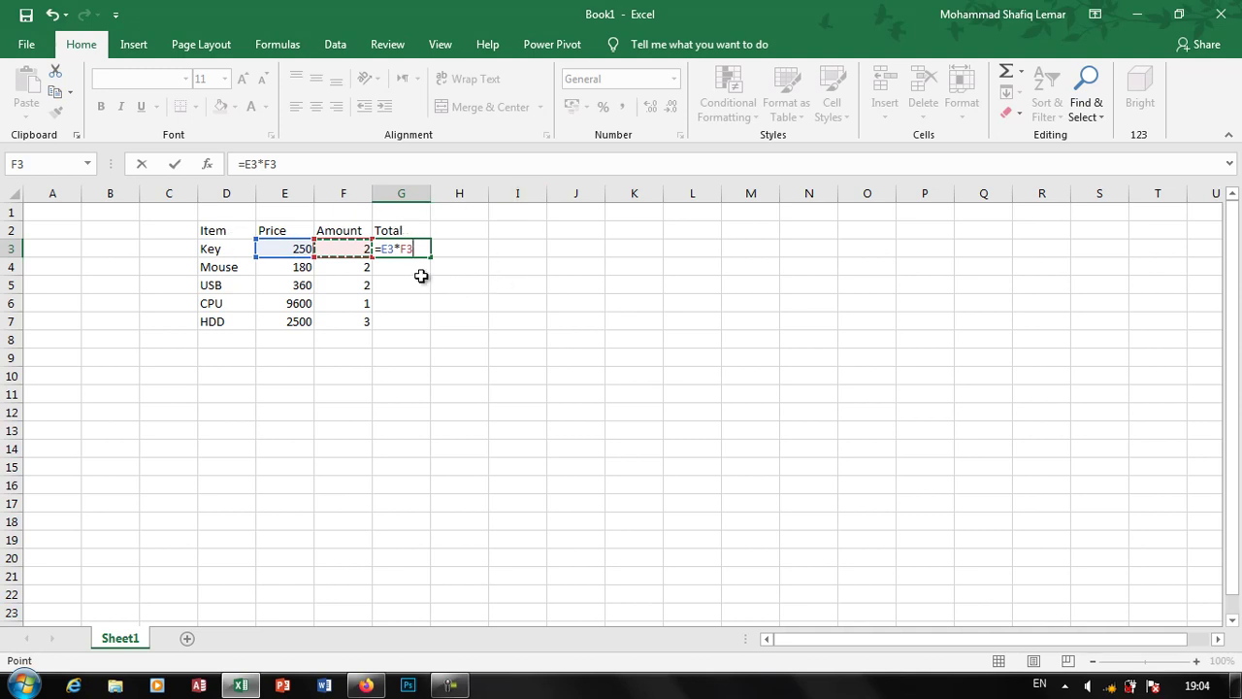
{"action": "key", "text": "BackSpace"}
{"action": "key", "text": "BackSpace"}
{"action": "key", "text": "BackSpace"}
{"action": "key", "text": "BackSpace"}
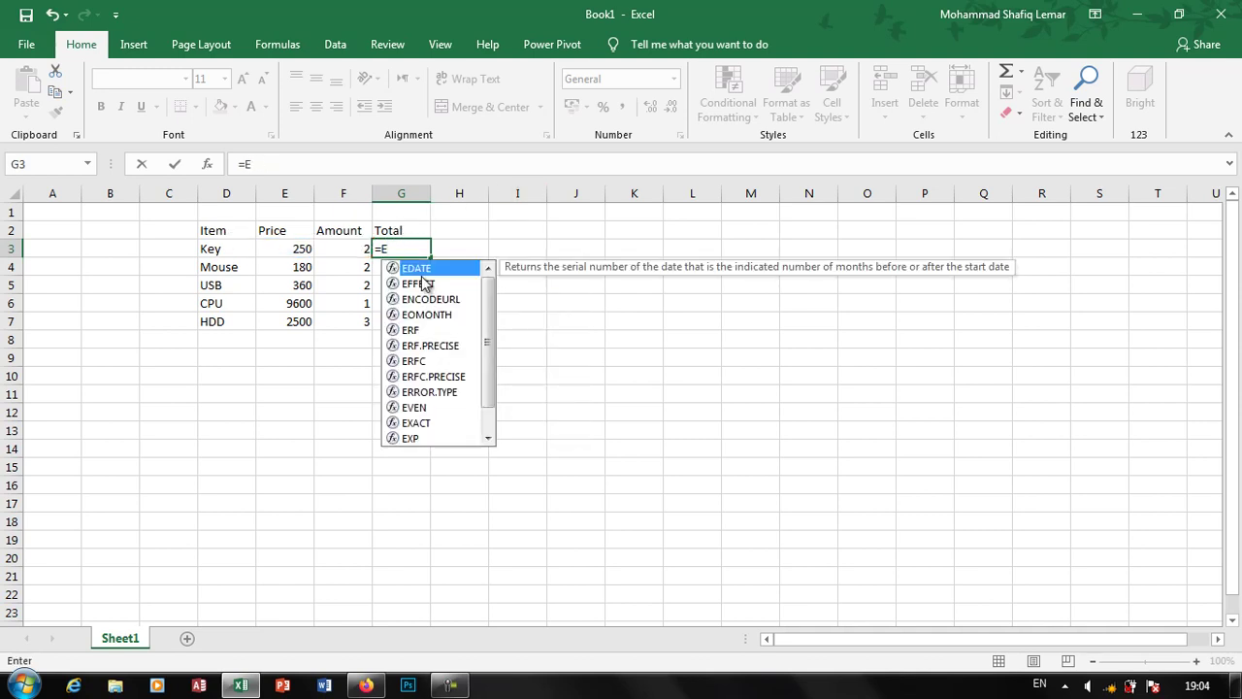
{"action": "key", "text": "BackSpace"}
{"action": "type", "text": "250"}
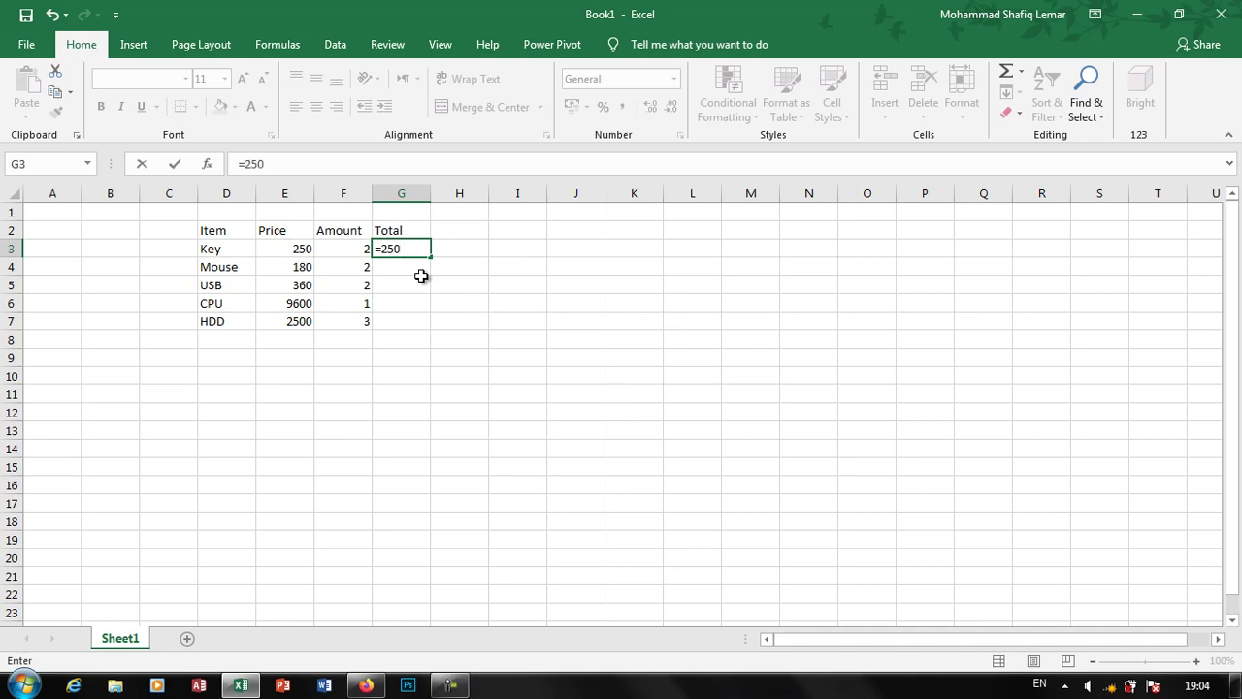
{"action": "type", "text": "*2"}
{"action": "key", "text": "Return"}
{"action": "left_click", "coordinate": [398, 247]}
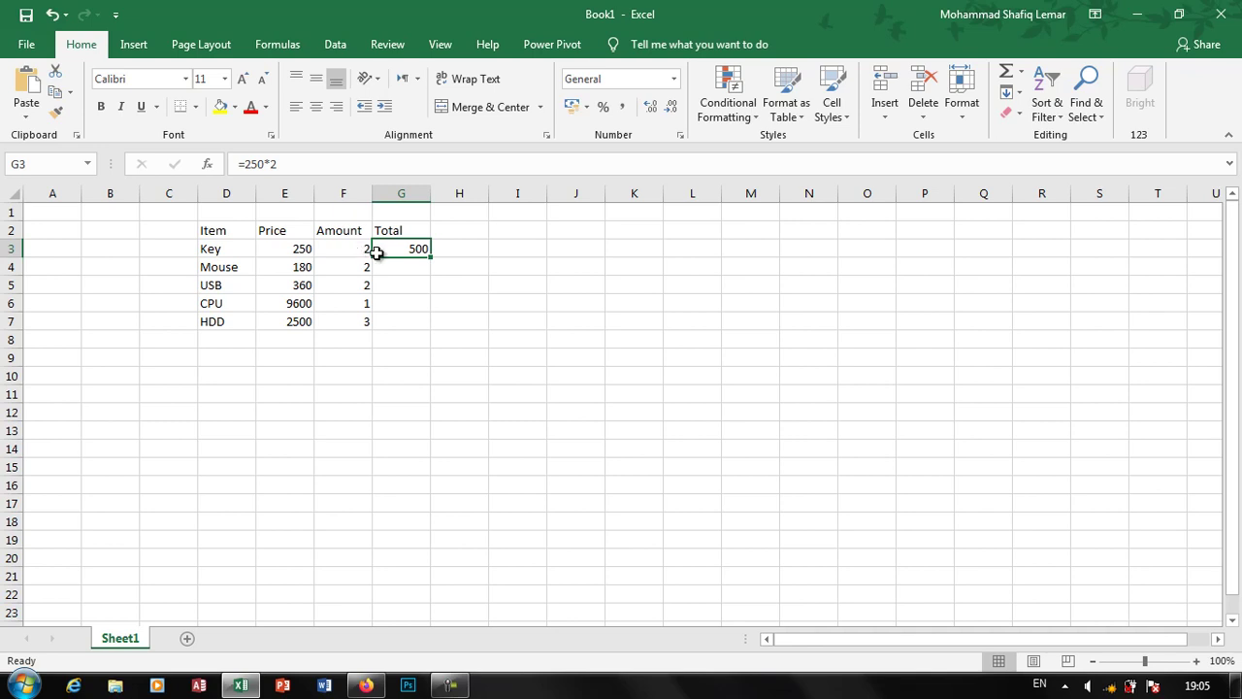
- Replace G3's formula with =E3*F3, multiplying Key's price by its amount
{"action": "type", "text": "="}
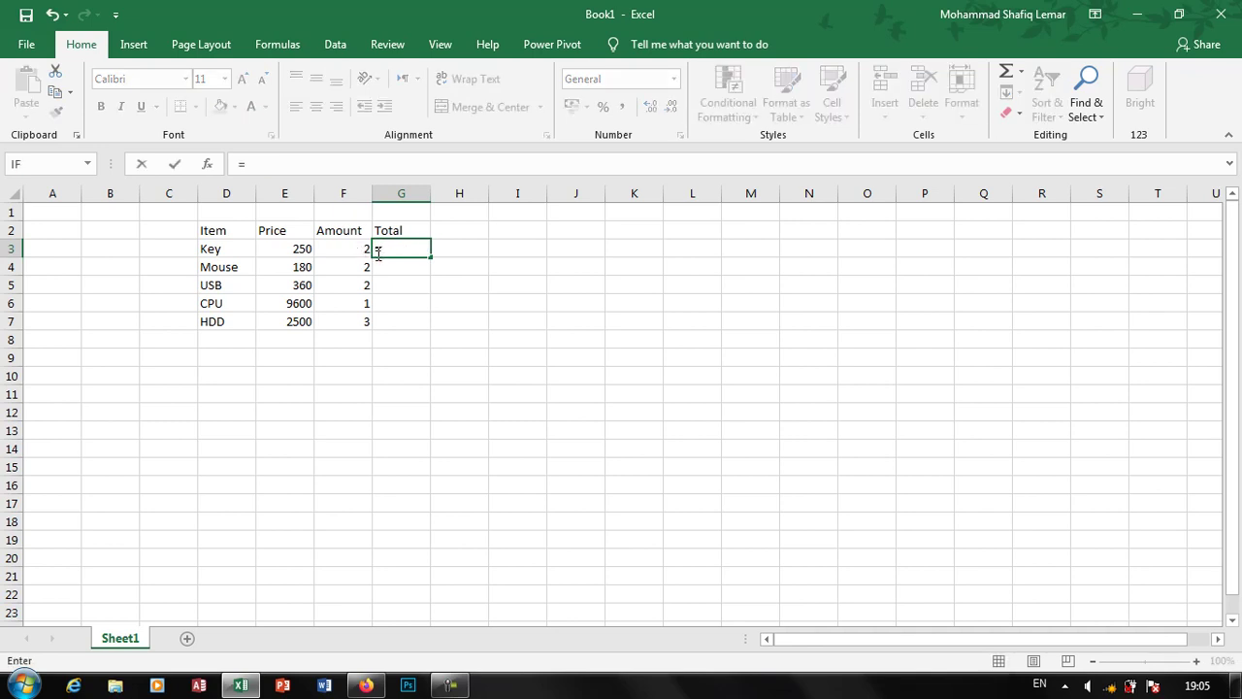
{"action": "left_click", "coordinate": [296, 249]}
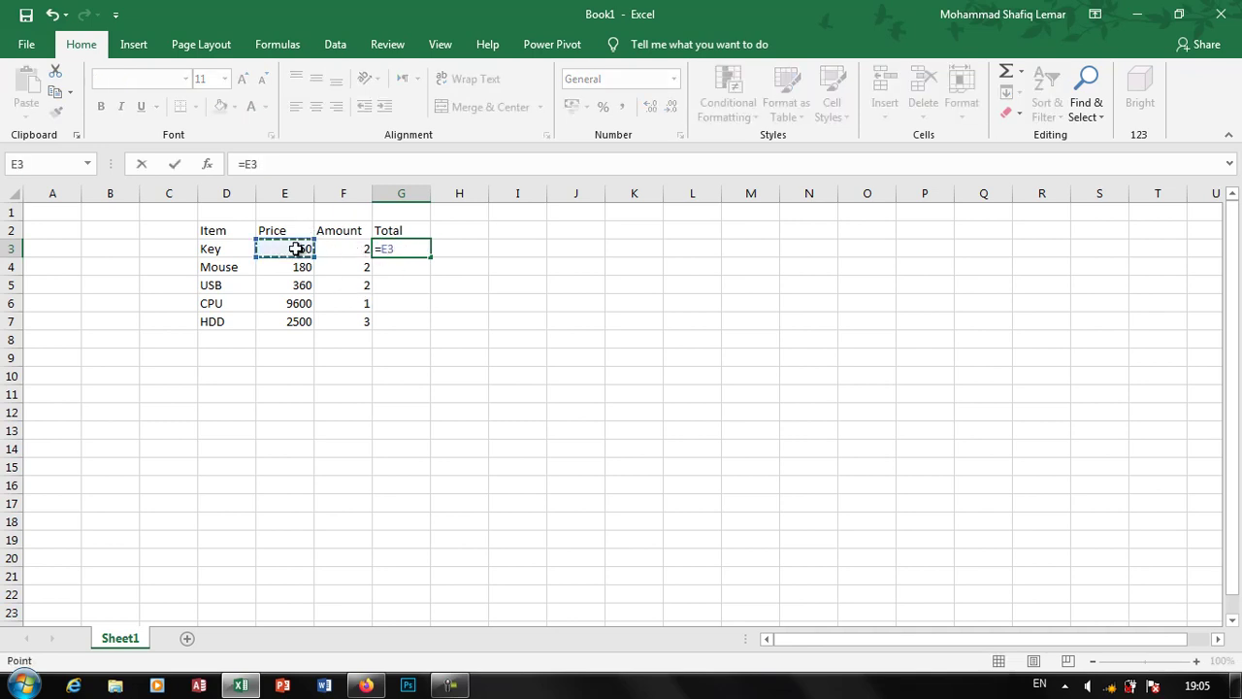
{"action": "type", "text": "*"}
{"action": "left_click", "coordinate": [336, 250]}
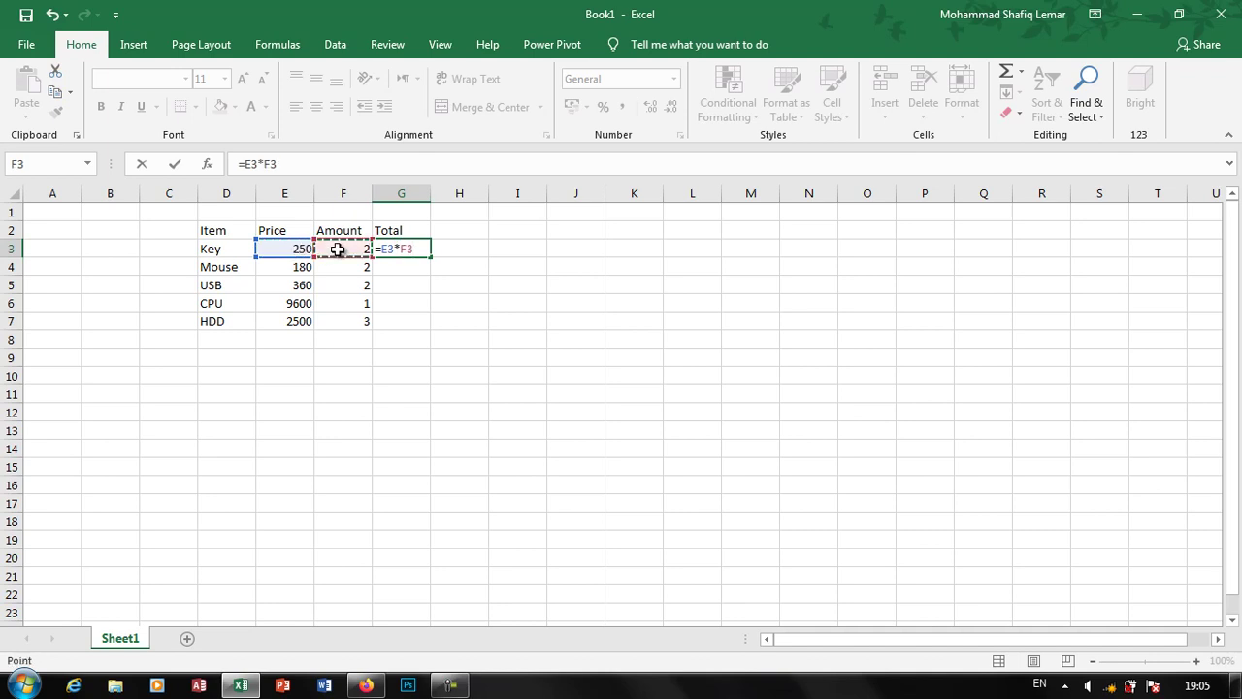
{"action": "key", "text": "Return"}
{"action": "left_click", "coordinate": [397, 246]}
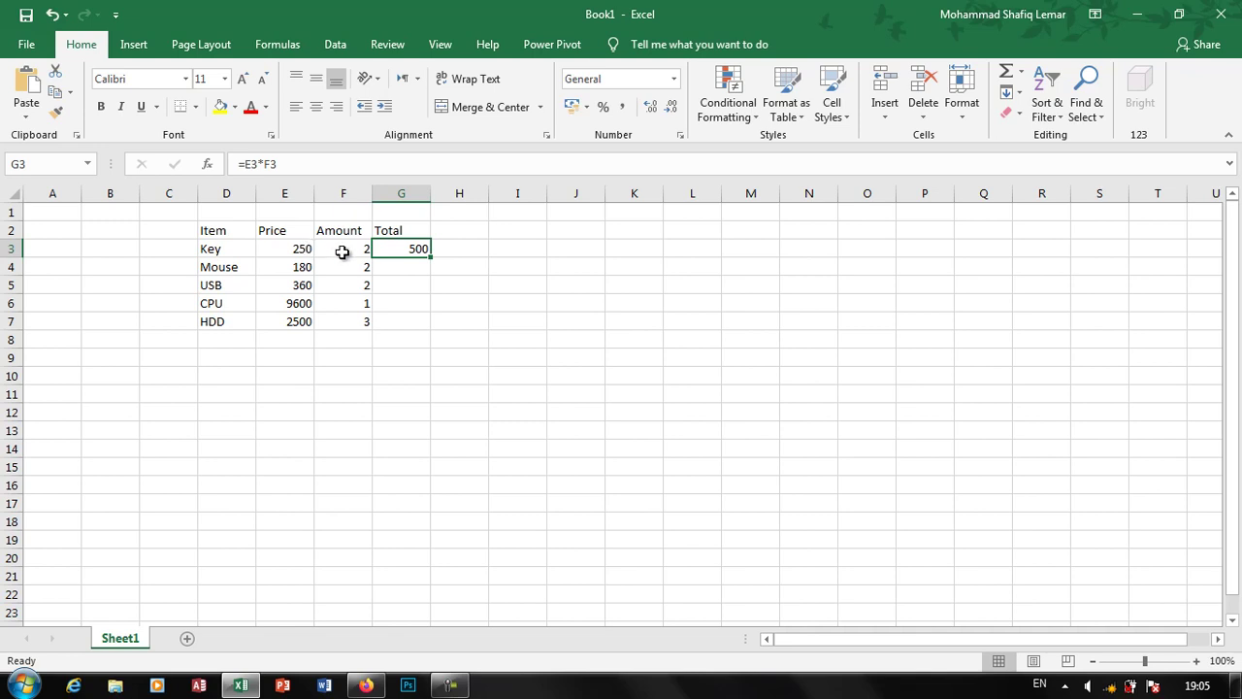
- Change Key's amount to 1 to watch the total update, then restore it to 2
{"action": "left_click", "coordinate": [353, 254]}
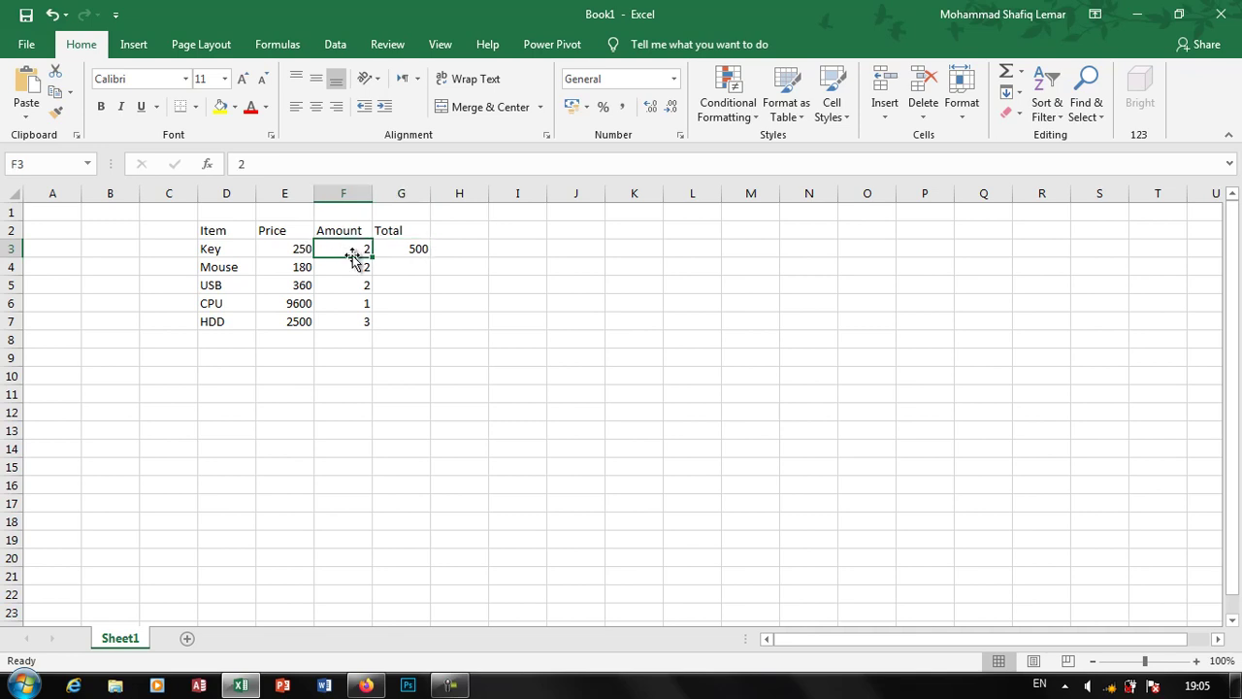
{"action": "double_click", "coordinate": [352, 254]}
{"action": "key", "text": "BackSpace"}
{"action": "type", "text": "1"}
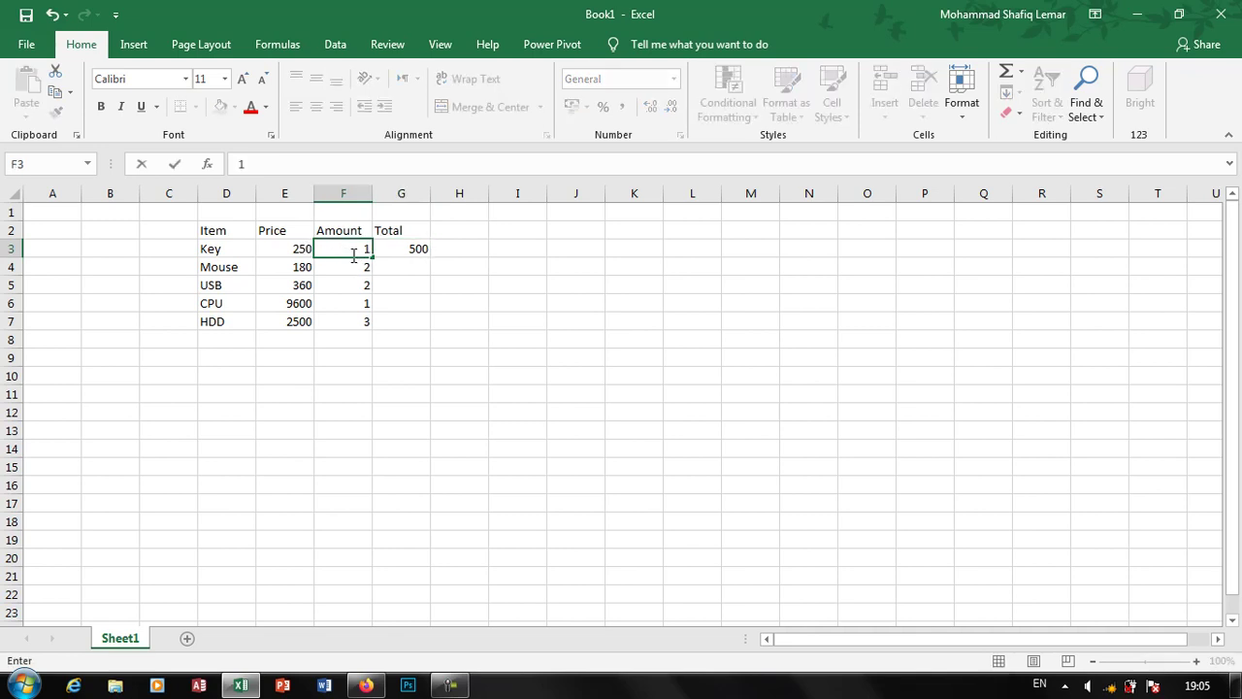
{"action": "key", "text": "Return"}
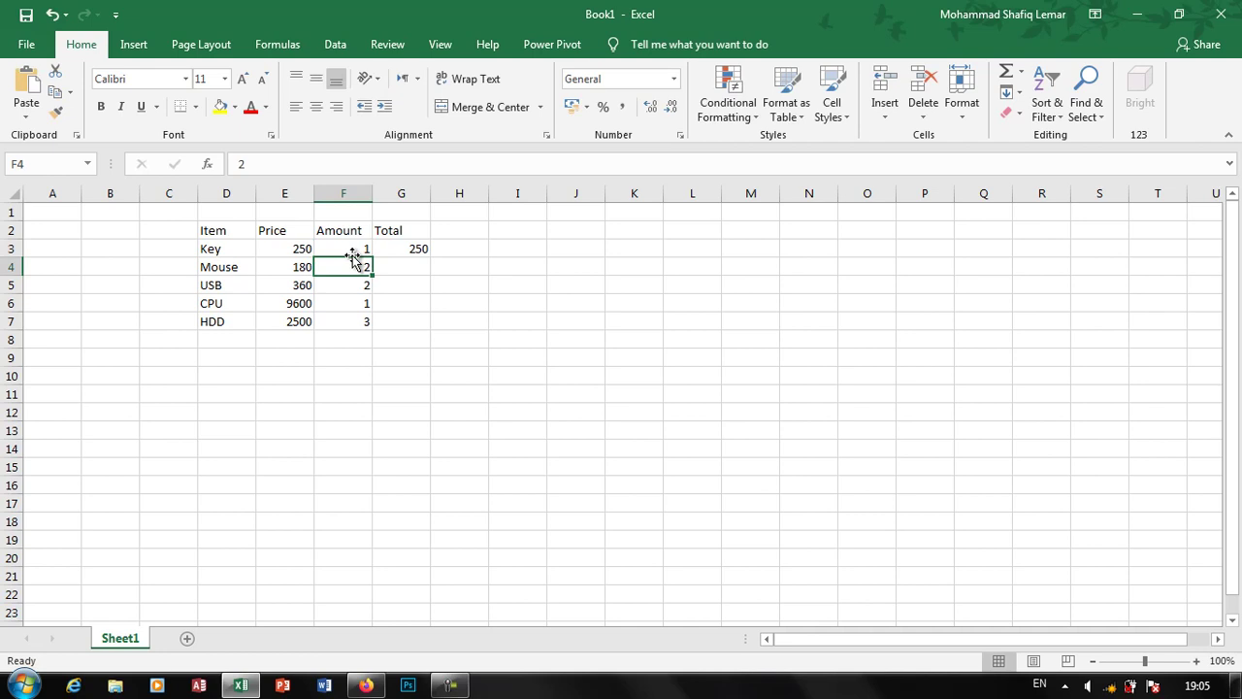
{"action": "left_click", "coordinate": [352, 254]}
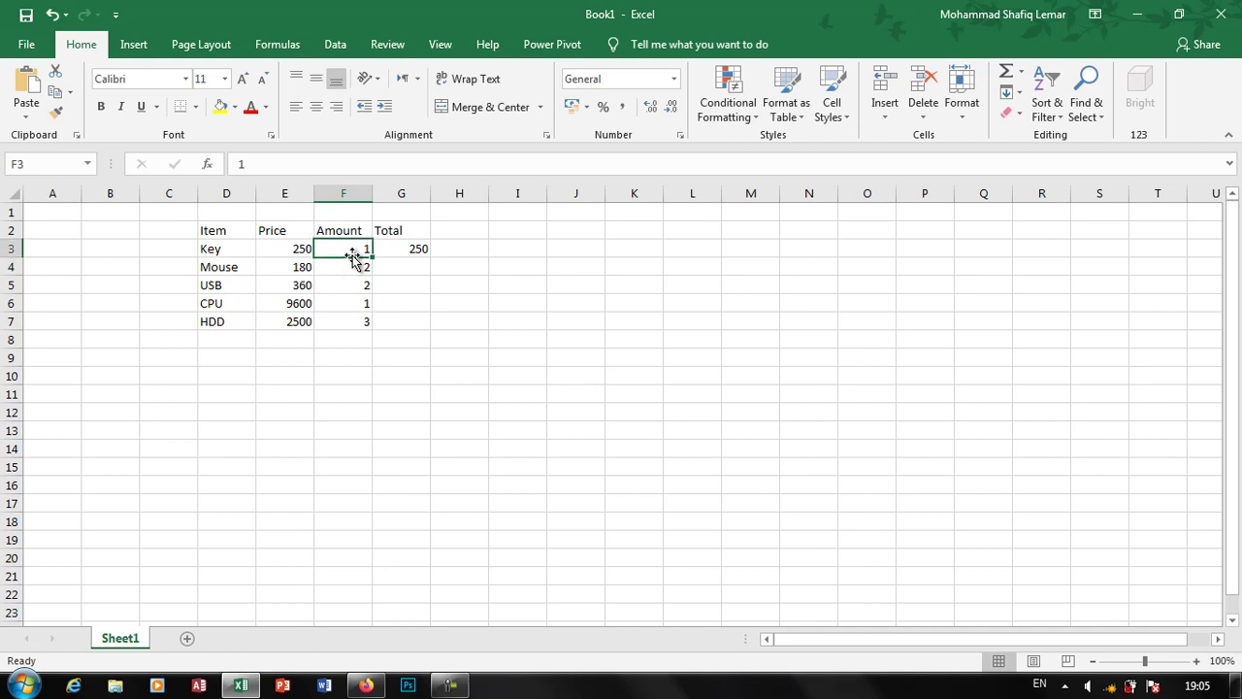
{"action": "type", "text": "2"}
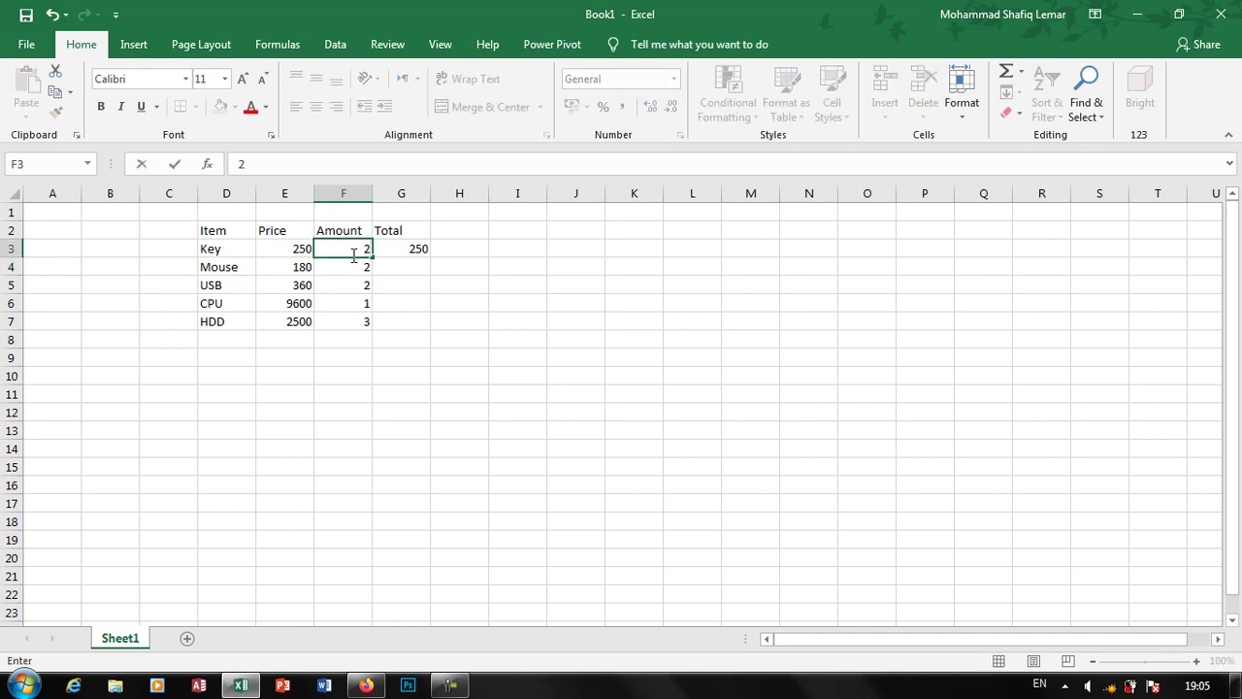
{"action": "key", "text": "Return"}
{"action": "key", "text": "Right"}
{"action": "key", "text": "Up"}
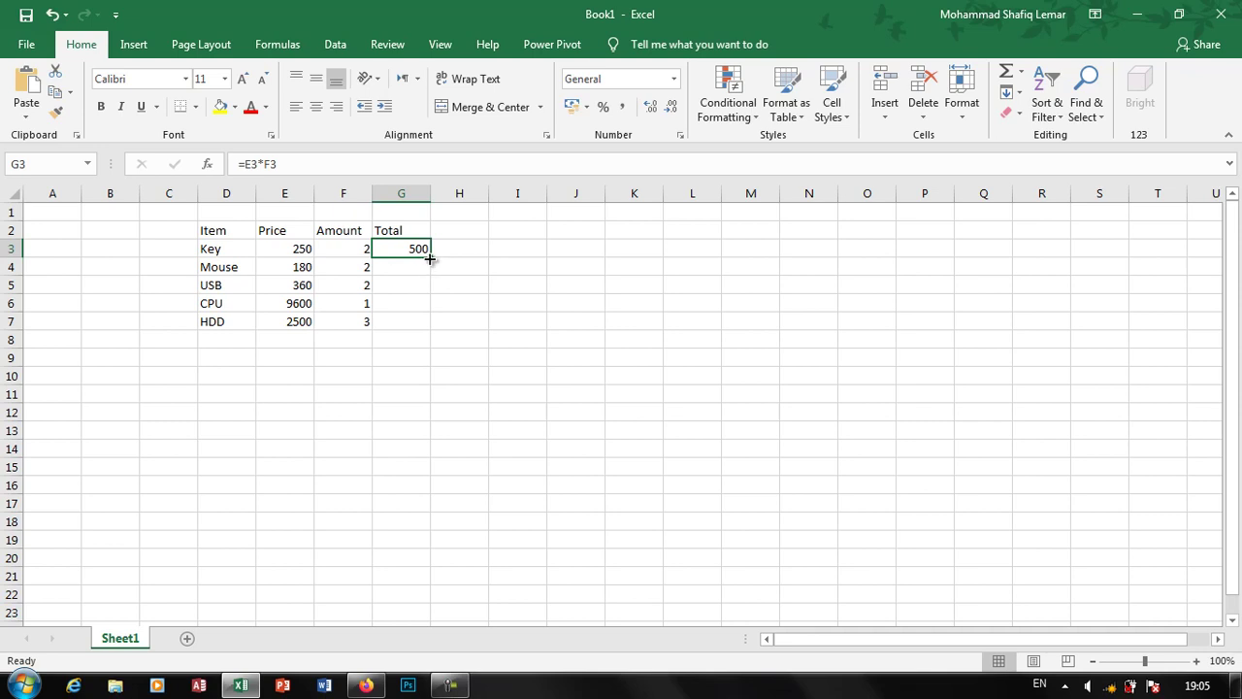
- Fill G3's Total formula down to G7 and check the HDD, CPU and USB cells
{"action": "left_click_drag", "start_coordinate": [430, 258], "coordinate": [429, 323]}
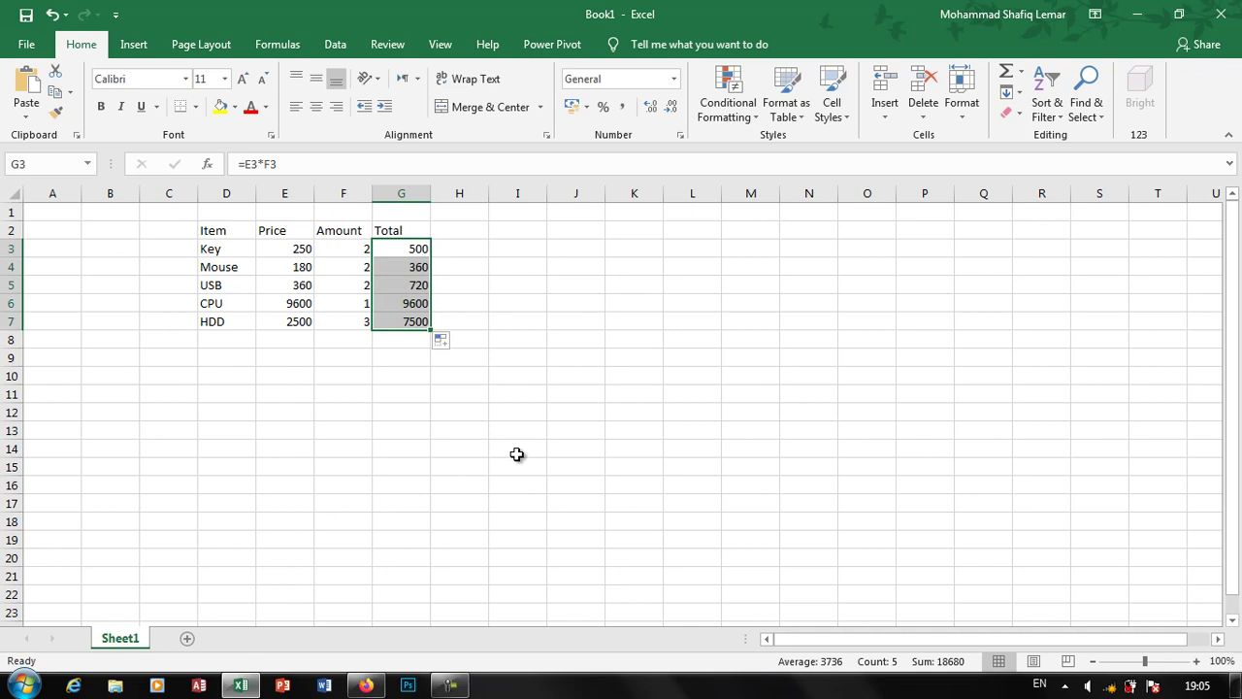
{"action": "left_click", "coordinate": [306, 319]}
{"action": "left_click", "coordinate": [382, 321]}
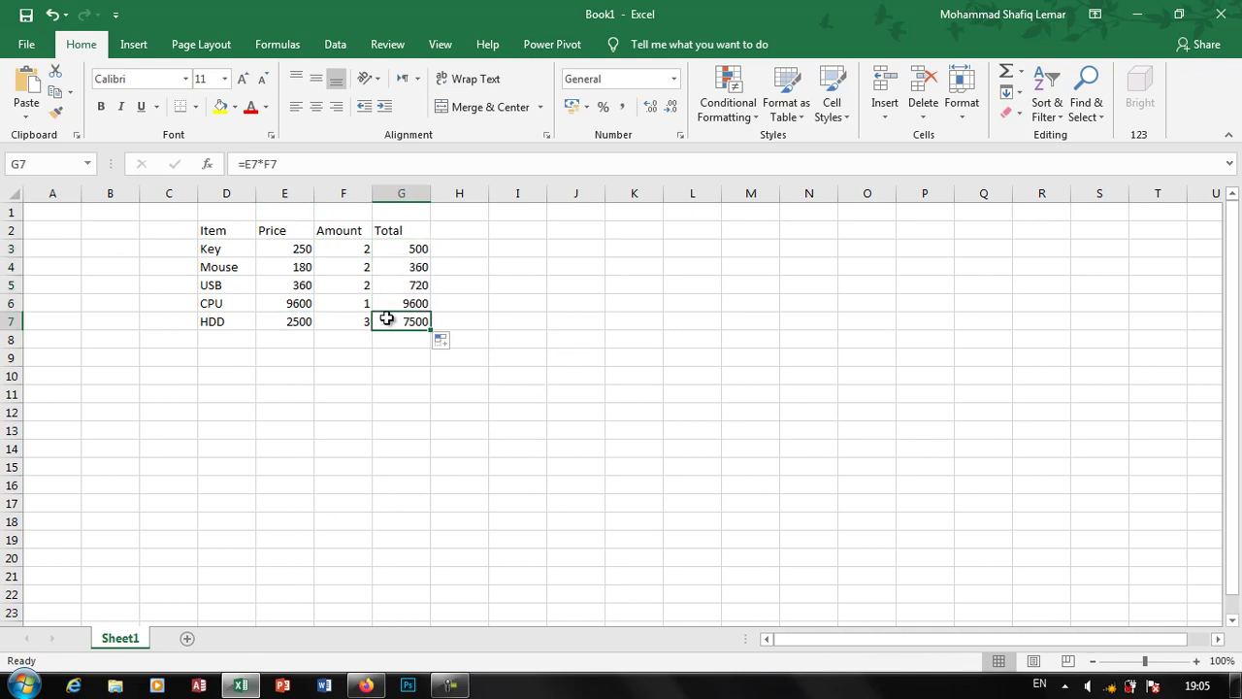
{"action": "left_click", "coordinate": [306, 302]}
{"action": "left_click", "coordinate": [411, 303]}
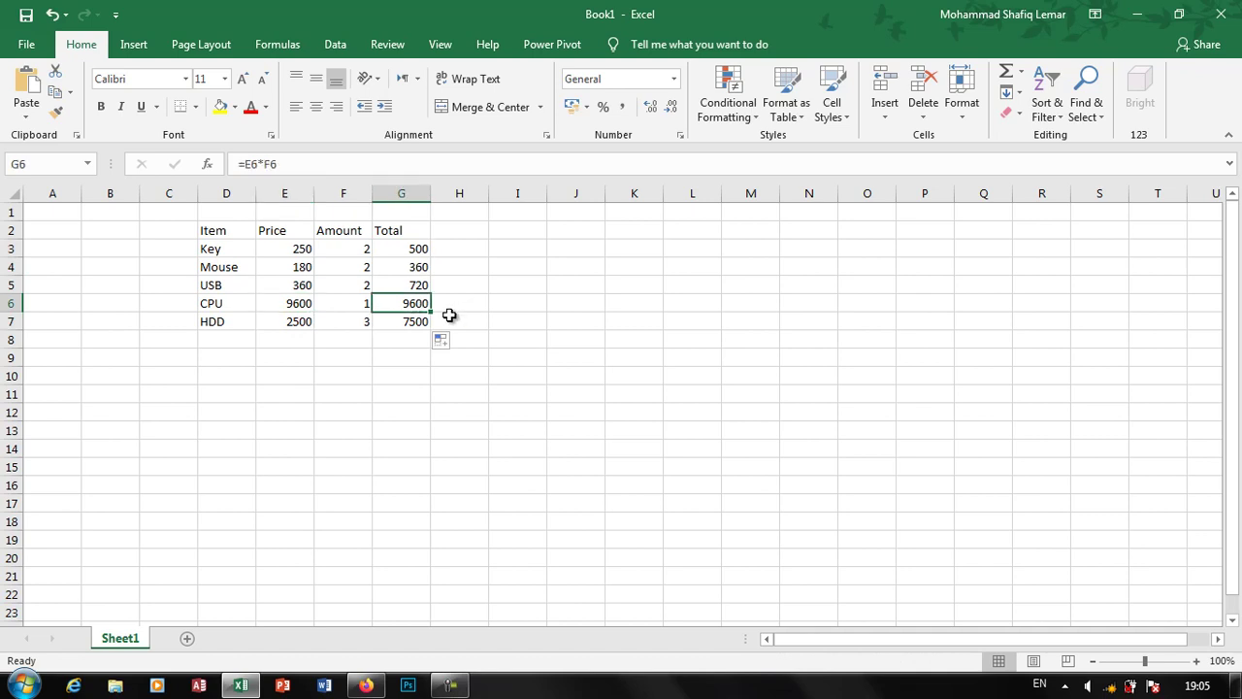
{"action": "left_click", "coordinate": [283, 281]}
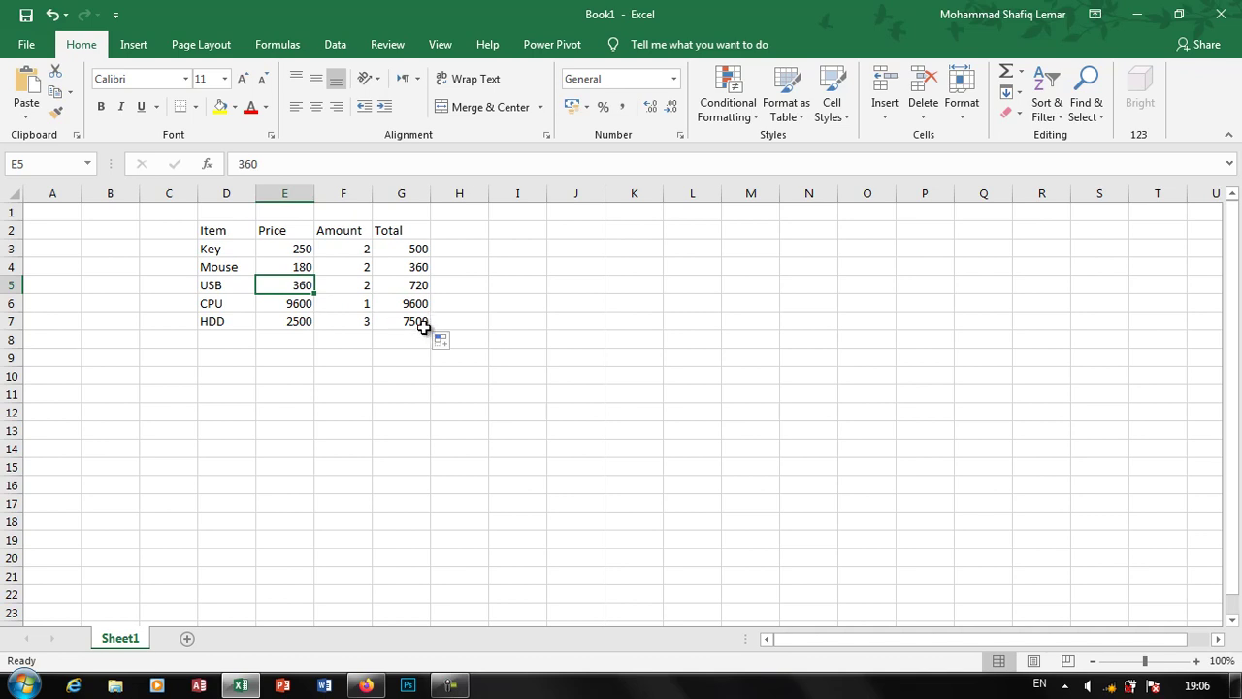
- Type 7, 8, 9, 7, 4, 1, 2, 5, 5 in J4:J12 and fill the series to J20
{"action": "left_click", "coordinate": [591, 268]}
{"action": "type", "text": "7"}
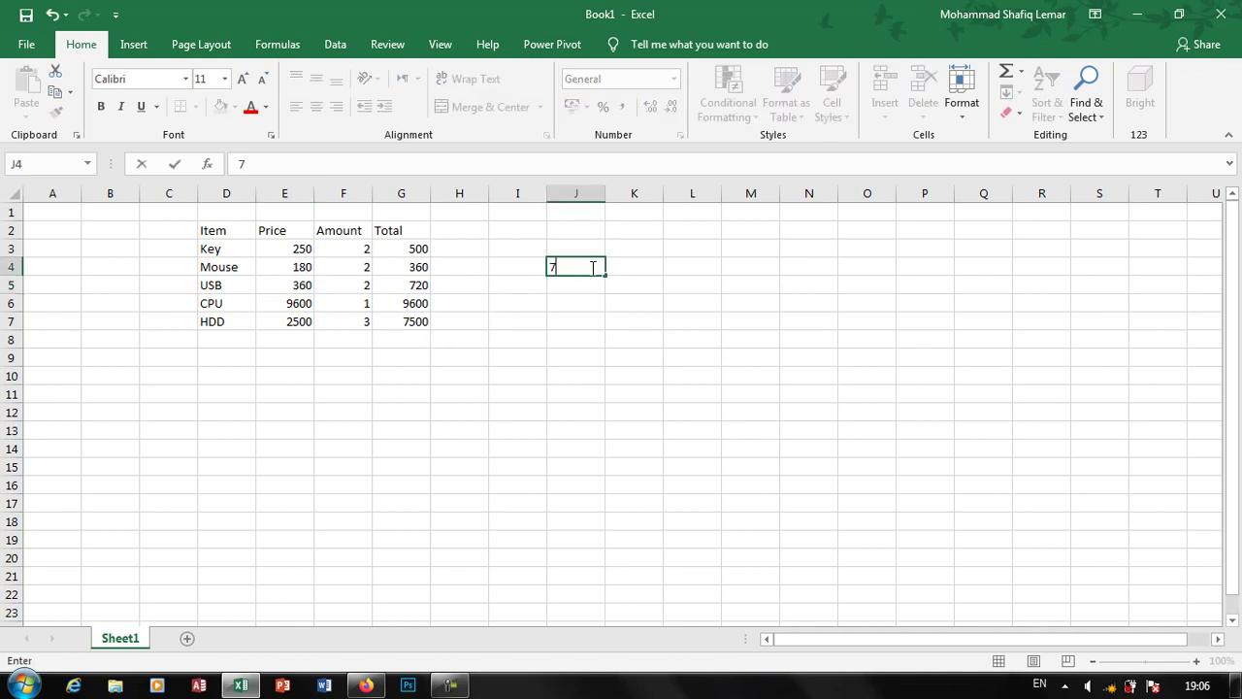
{"action": "key", "text": "Return"}
{"action": "type", "text": "8 9 7 4"}
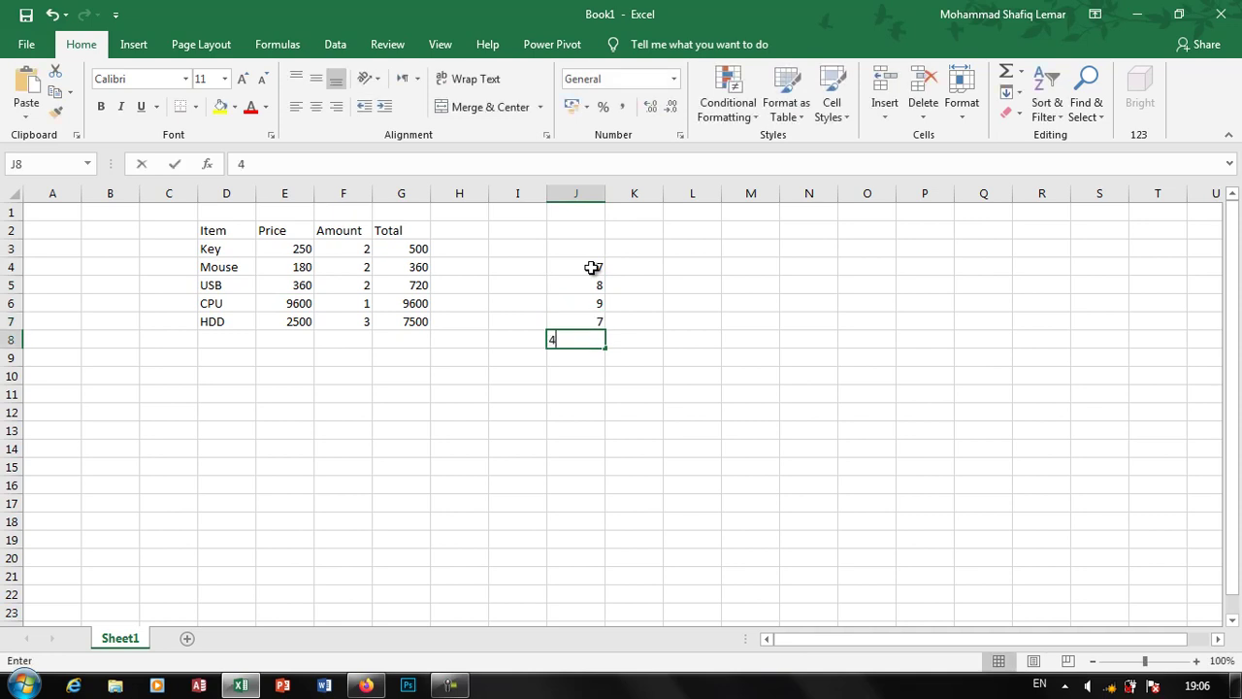
{"action": "type", "text": " 1 2 5"}
{"action": "key", "text": "Return"}
{"action": "type", "text": "5"}
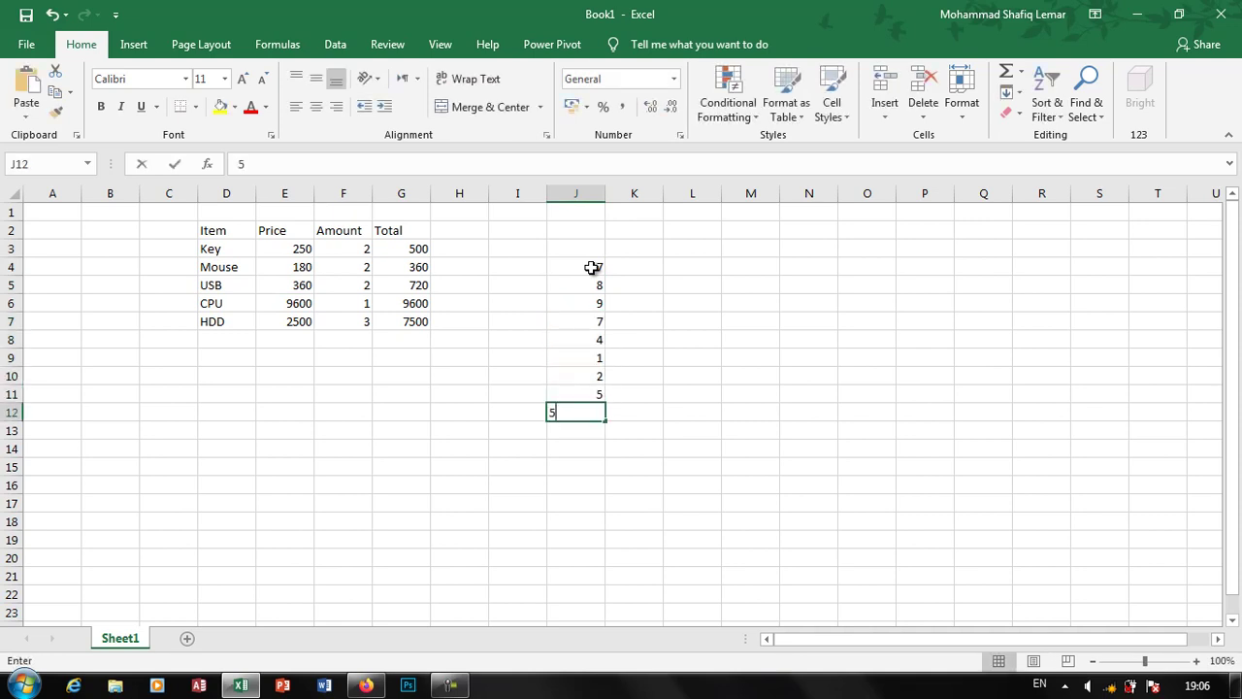
{"action": "key", "text": "Tab"}
{"action": "left_click_drag", "start_coordinate": [592, 267], "coordinate": [602, 572]}
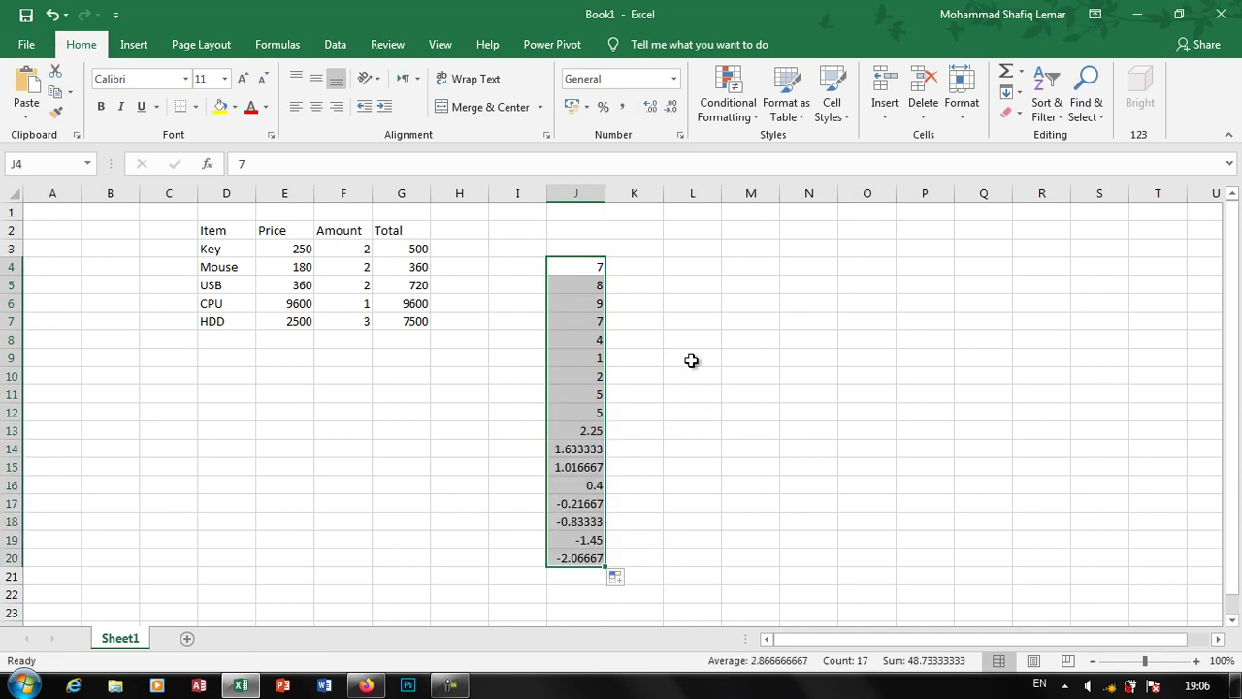
- Enter 10 in K4 and copy it down to K20
{"action": "left_click", "coordinate": [647, 262]}
{"action": "type", "text": "10"}
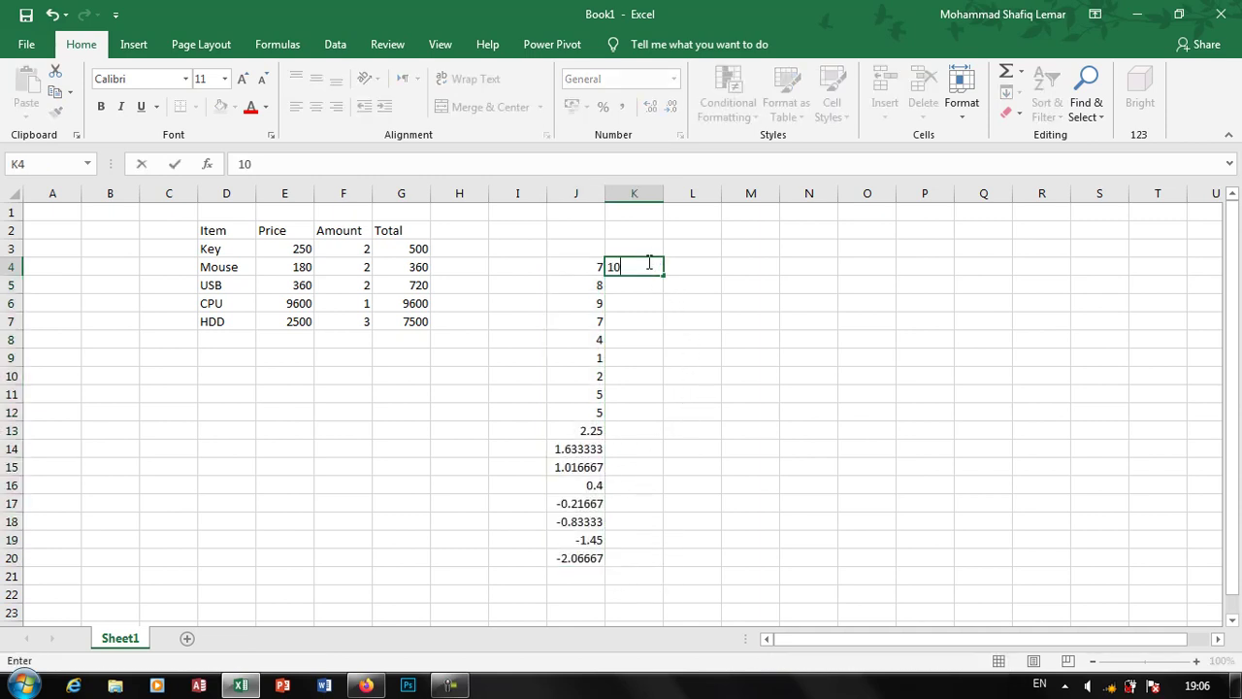
{"action": "left_click_drag", "start_coordinate": [663, 276], "coordinate": [665, 563]}
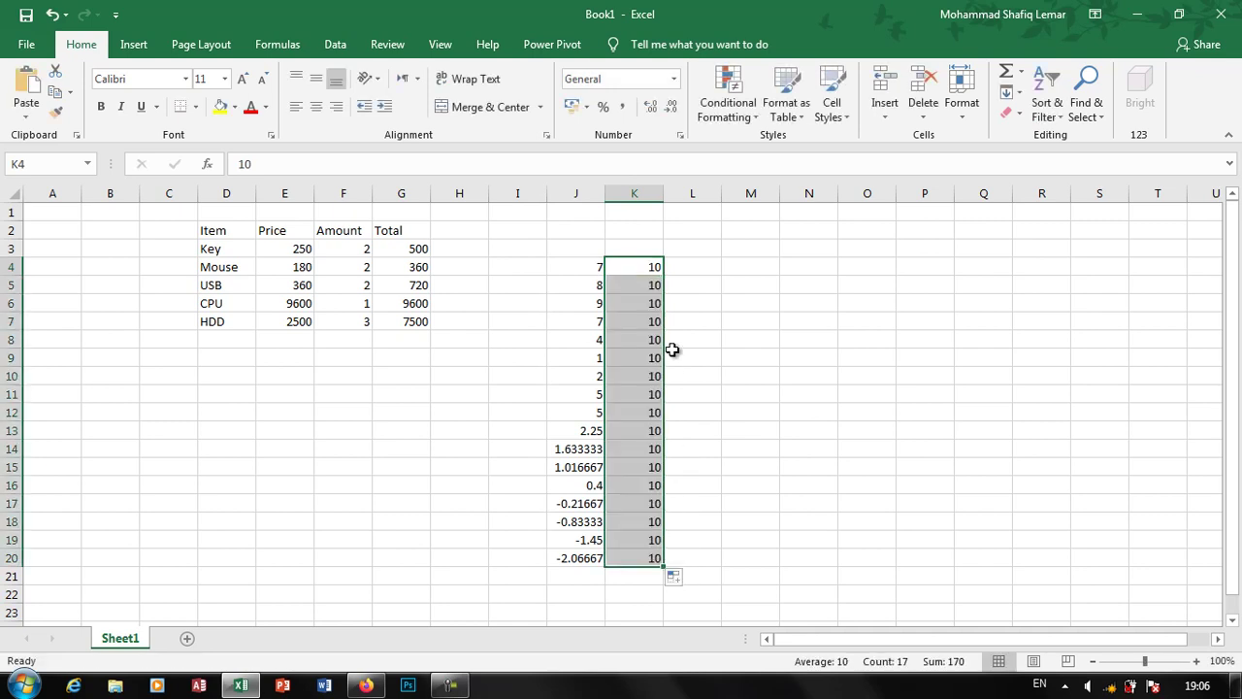
{"action": "left_click", "coordinate": [686, 269]}
- Enter =K4*J4 in L4, giving 70
{"action": "type", "text": "="}
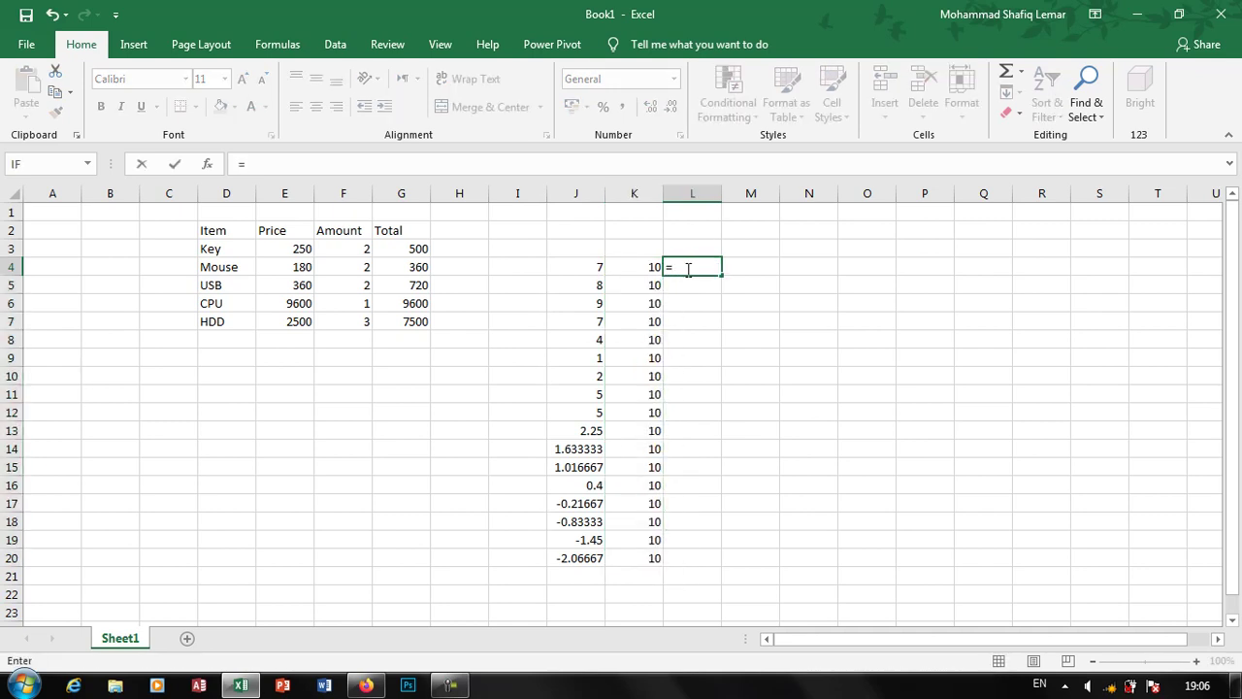
{"action": "key", "text": "Left"}
{"action": "type", "text": "*"}
{"action": "key", "text": "Left"}
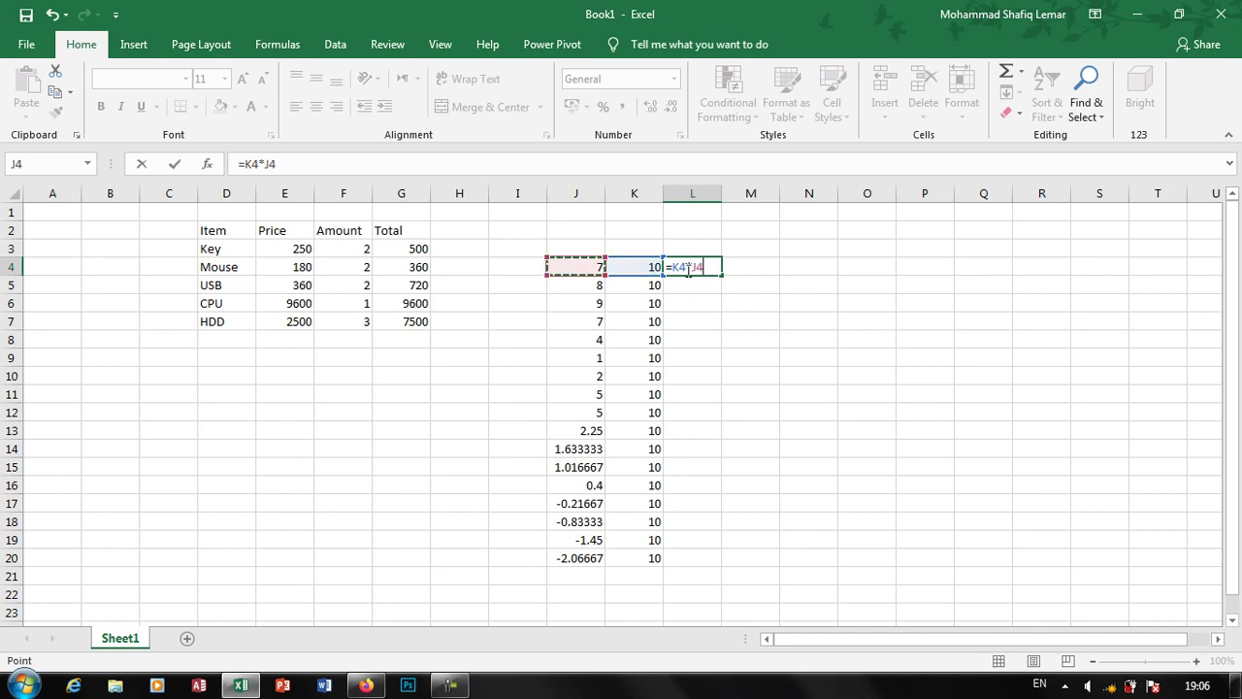
{"action": "key", "text": "Return"}
{"action": "left_click", "coordinate": [686, 269]}
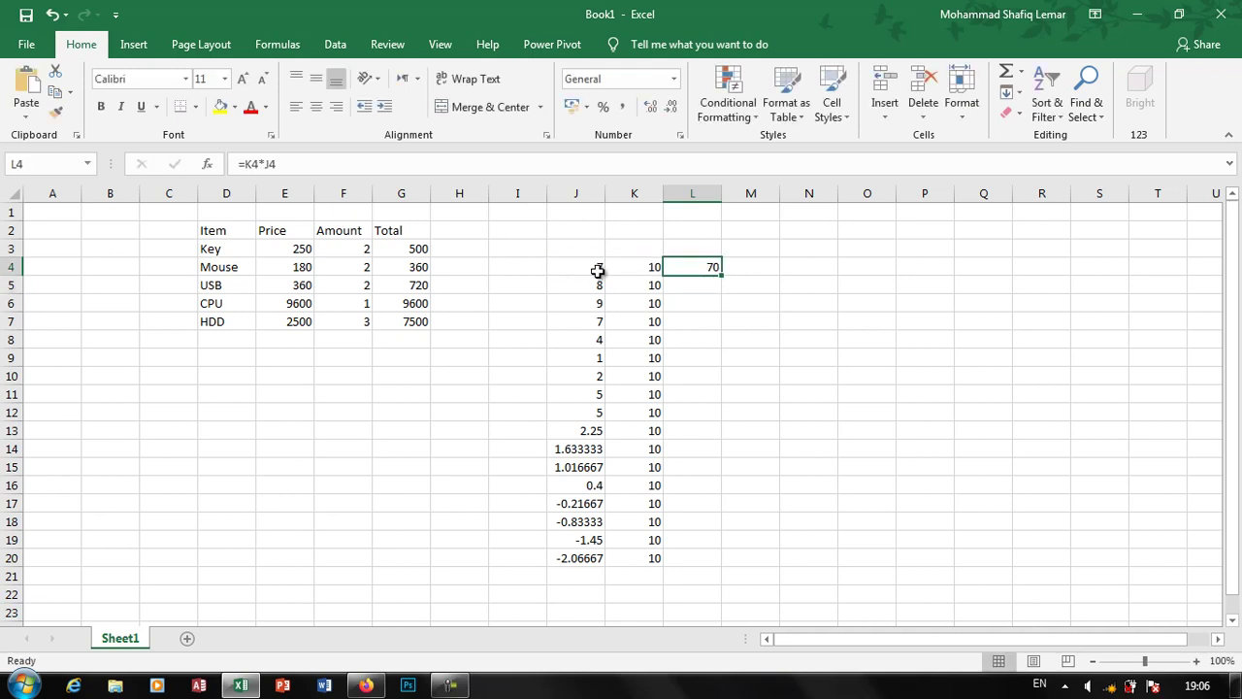
- Enter =K5*J5 in L5 (80) and fill the formula down to L20
{"action": "left_click", "coordinate": [693, 280]}
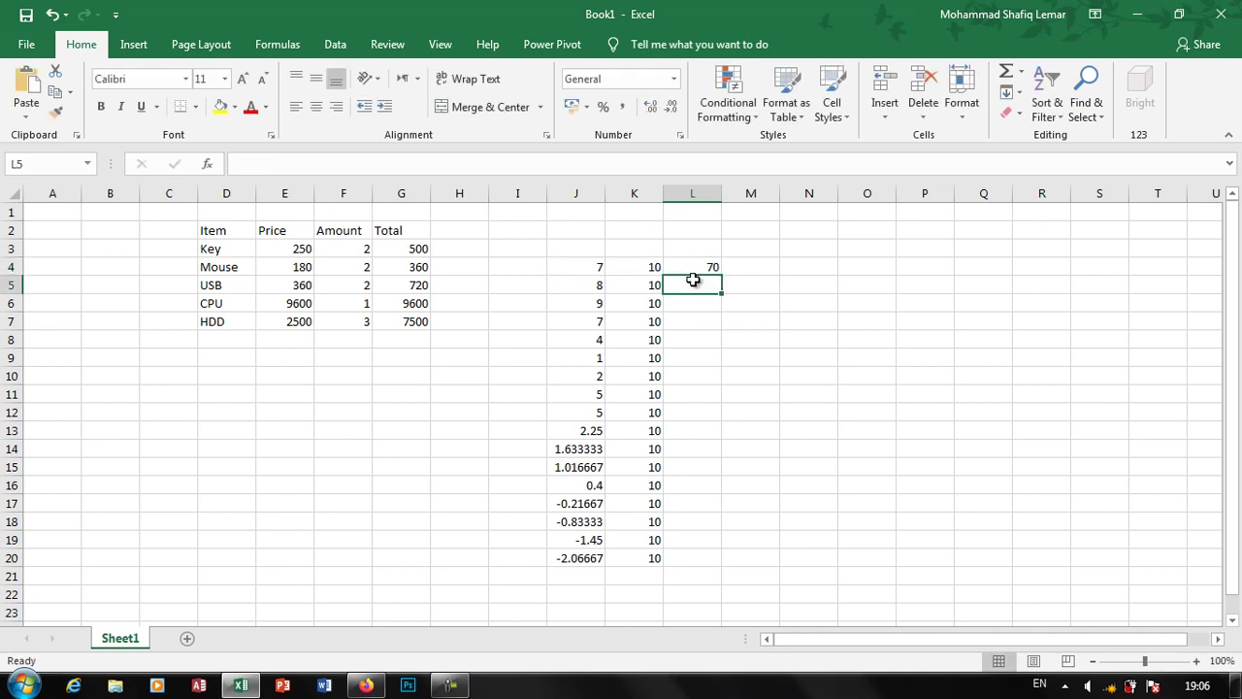
{"action": "type", "text": "="}
{"action": "key", "text": "Left"}
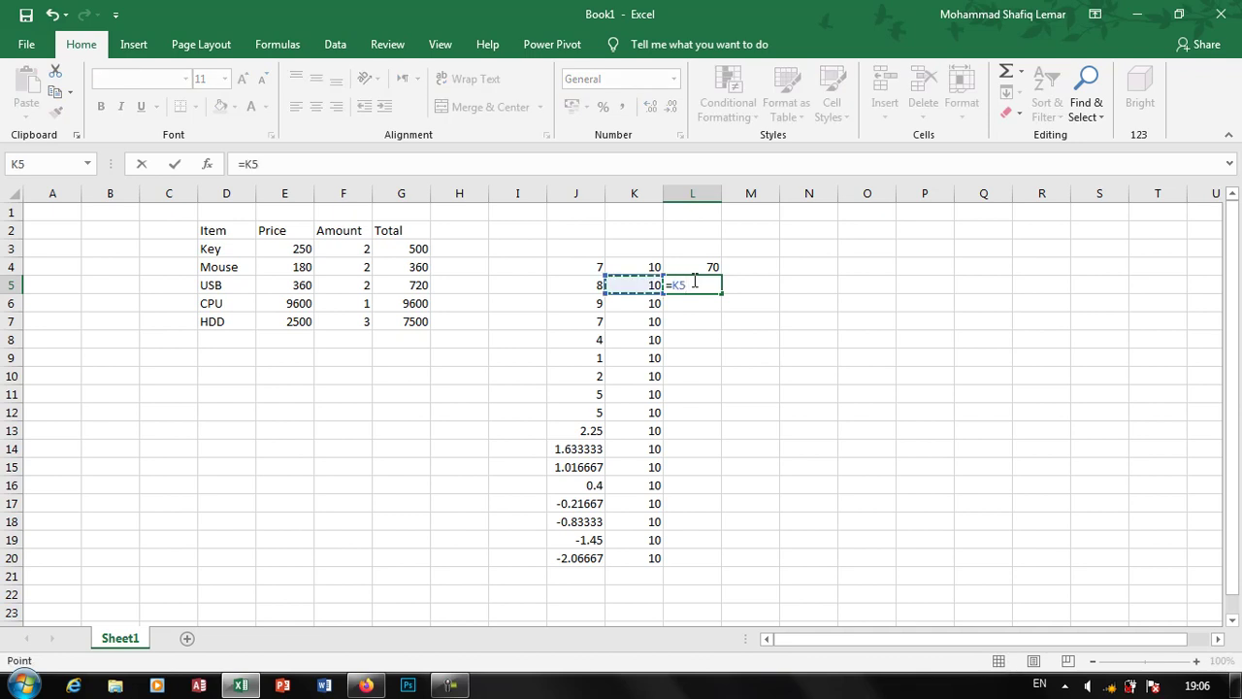
{"action": "type", "text": "*"}
{"action": "key", "text": "Left"}
{"action": "key", "text": "Left"}
{"action": "key", "text": "Return"}
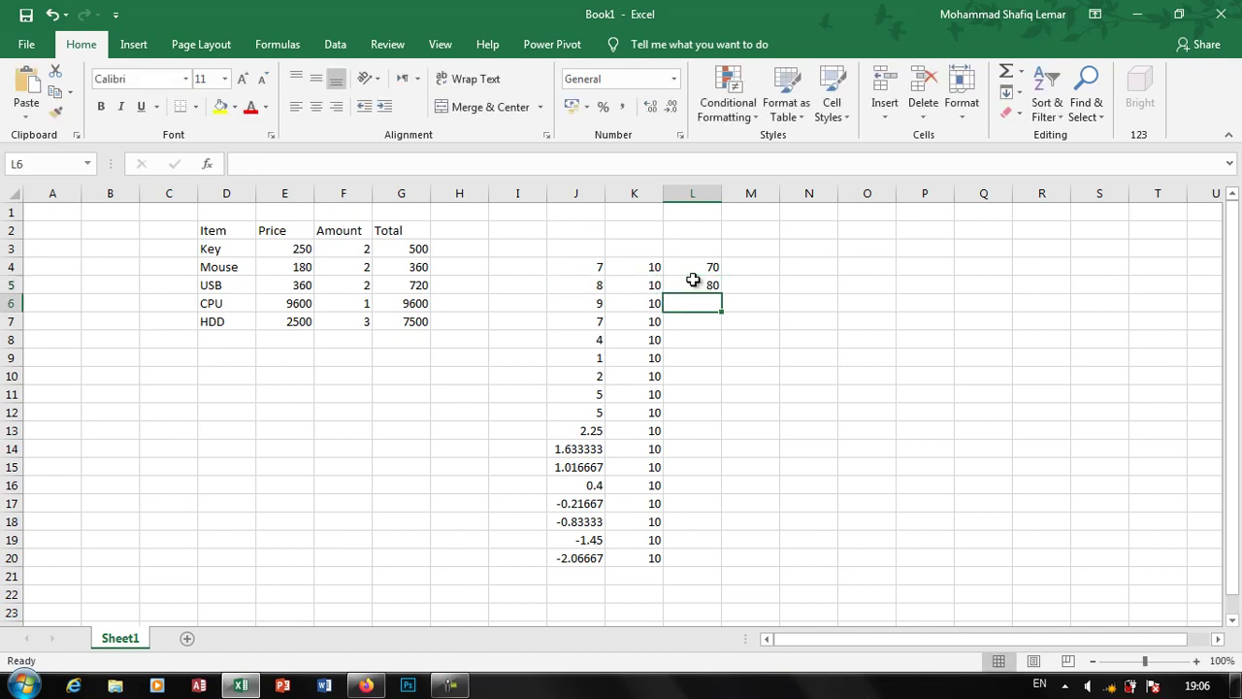
{"action": "left_click", "coordinate": [693, 279]}
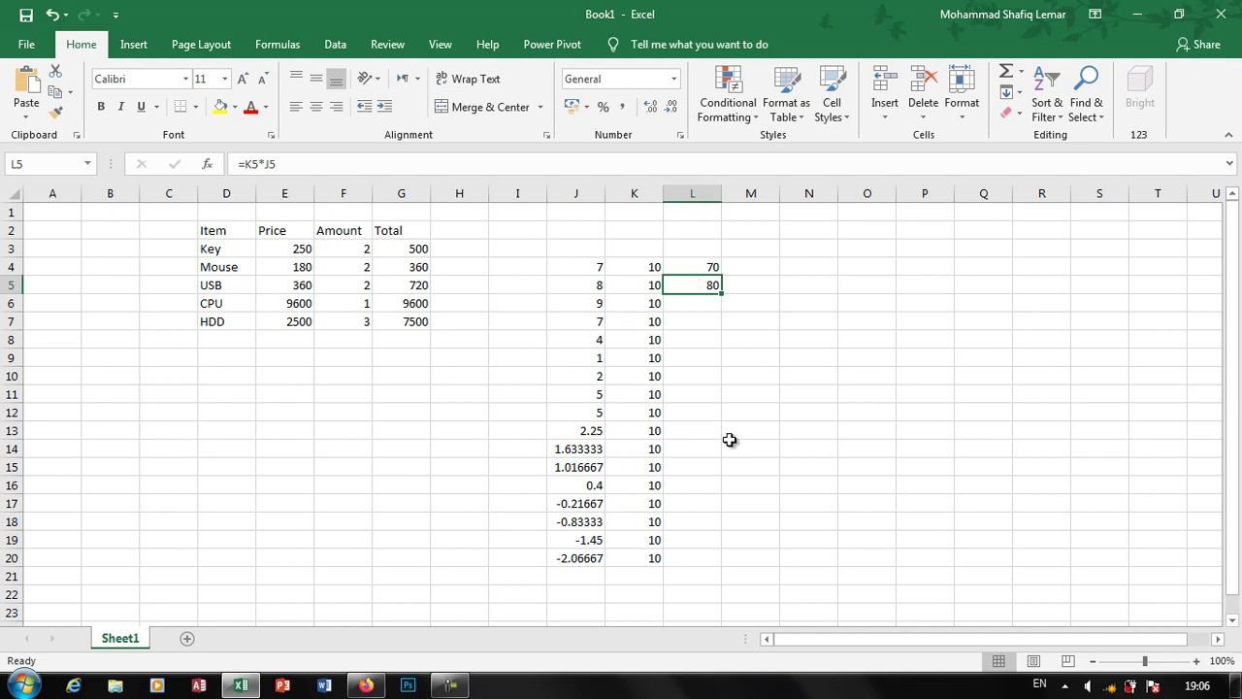
{"action": "left_click_drag", "start_coordinate": [723, 290], "coordinate": [738, 561]}
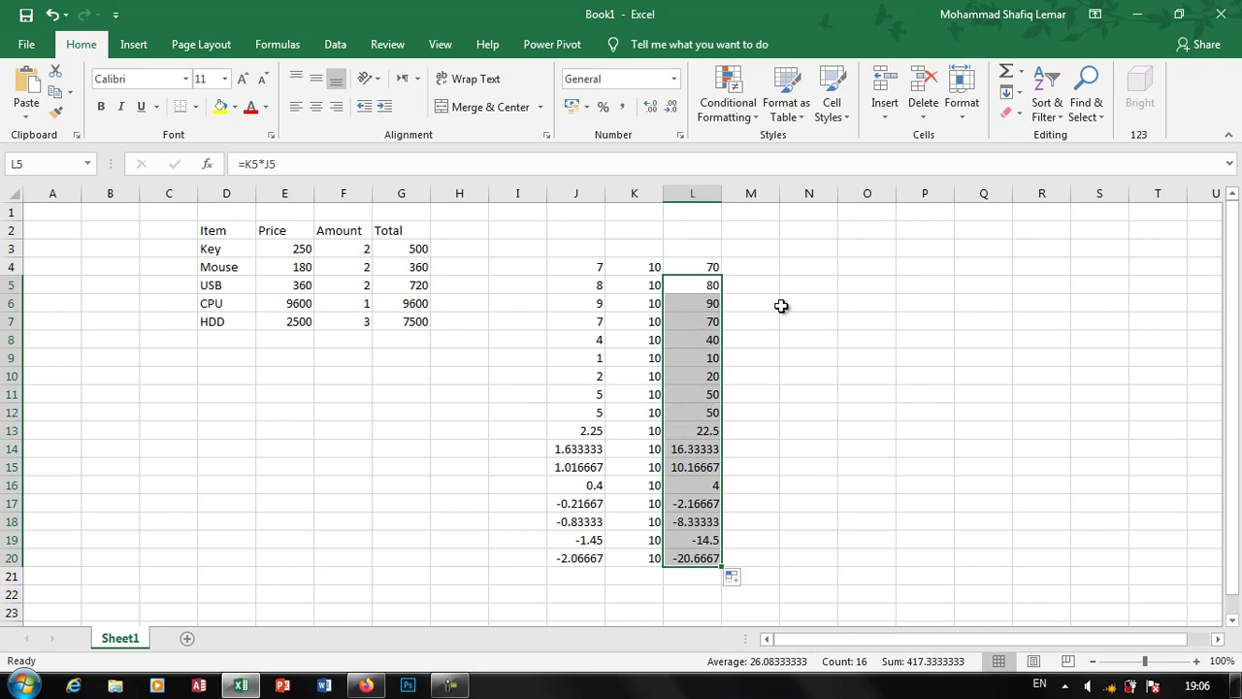
{"action": "left_click_drag", "start_coordinate": [750, 230], "coordinate": [582, 587]}
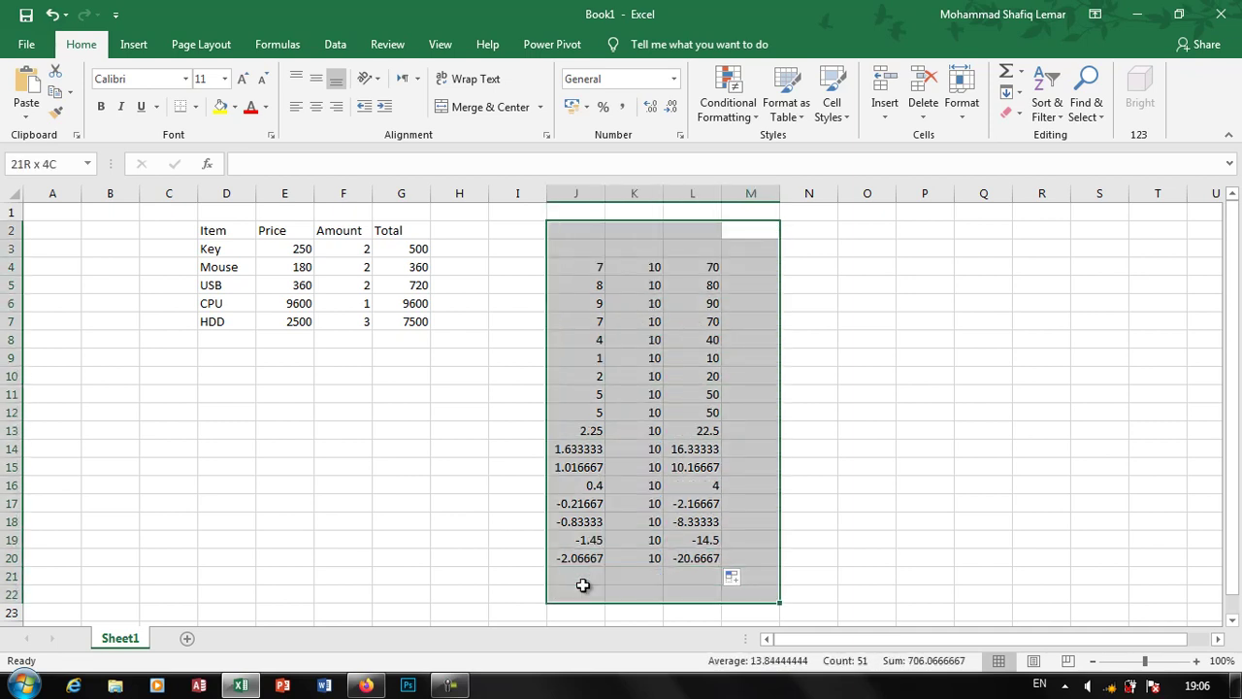
- Delete the selected sample numbers and products in columns J through L
{"action": "key", "text": "Delete"}
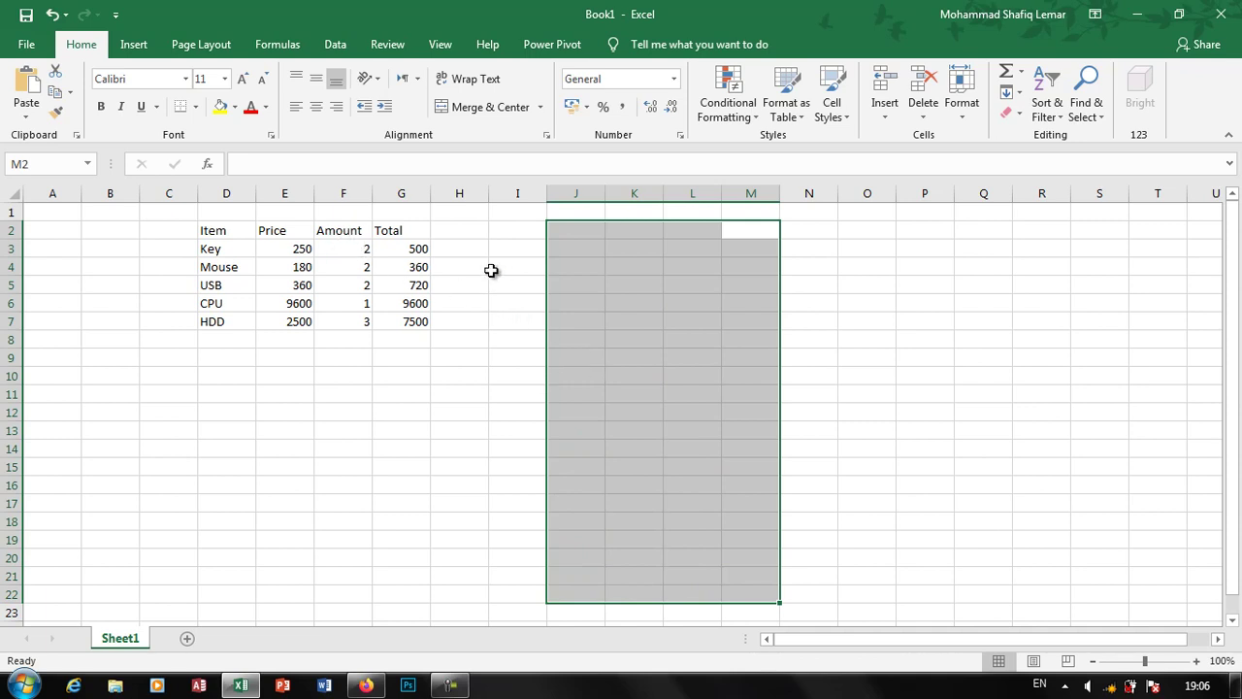
{"action": "left_click", "coordinate": [648, 285]}
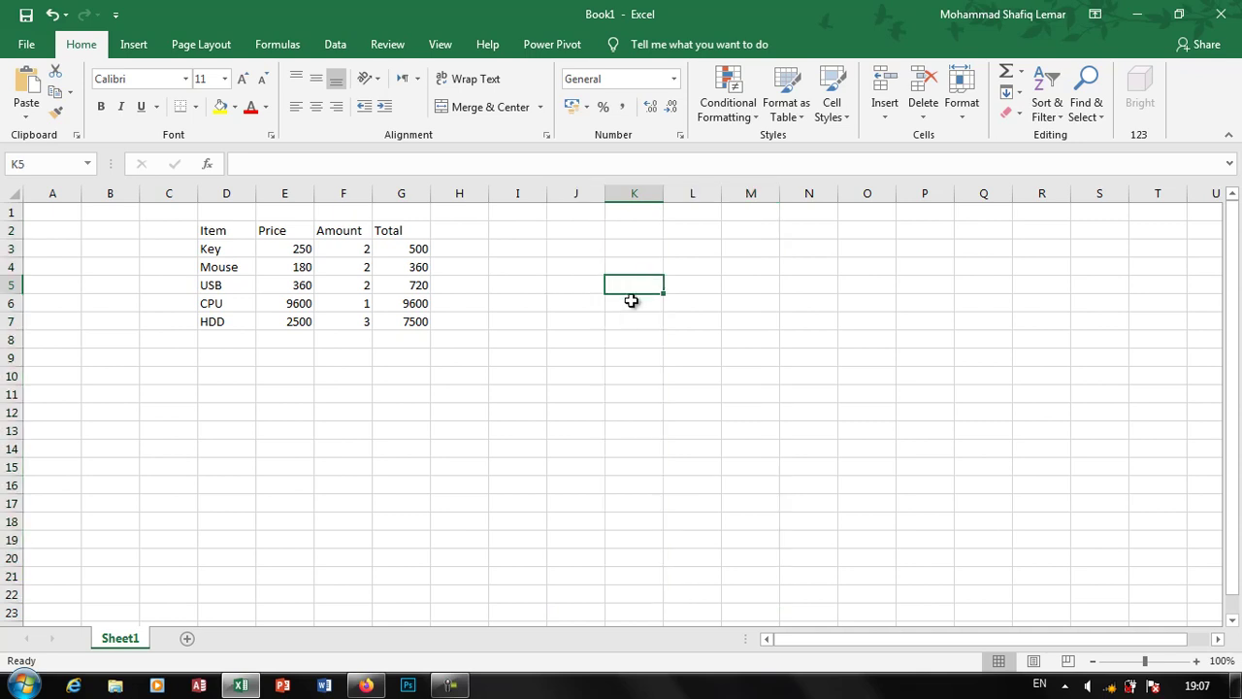
- Put the division and multiplication symbols / and * in K6 and K7
{"action": "left_click", "coordinate": [555, 393]}
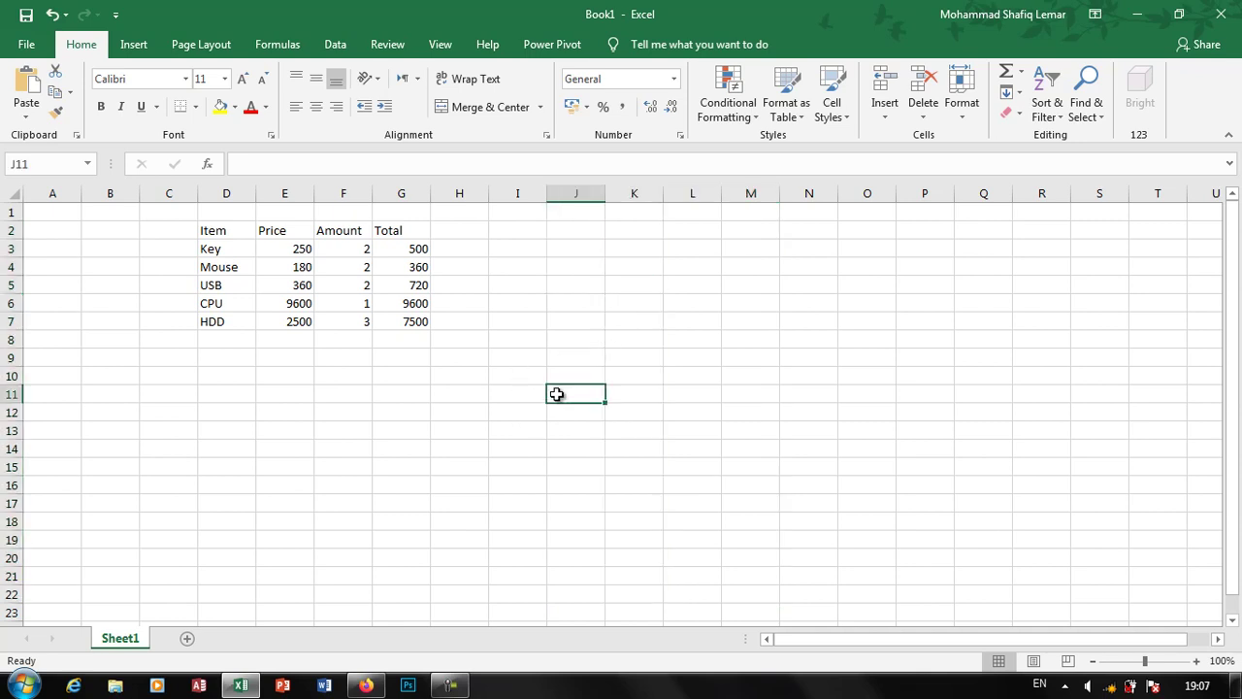
{"action": "left_click", "coordinate": [646, 308]}
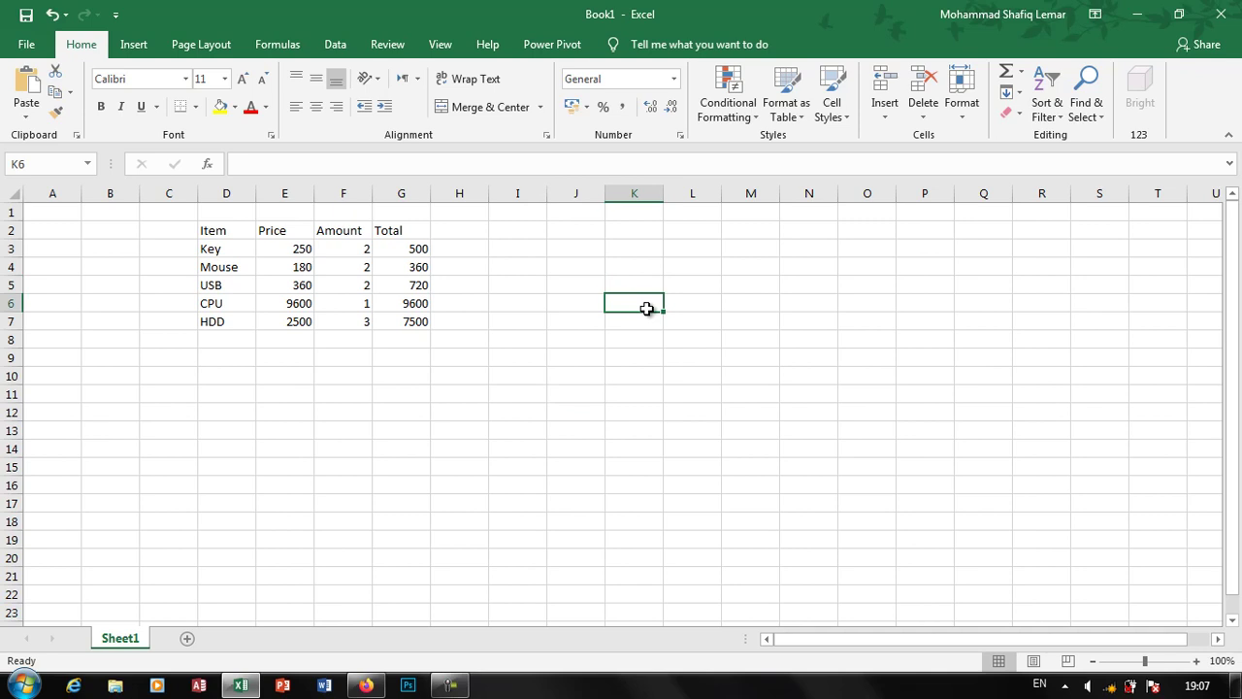
{"action": "key", "text": "alt"}
{"action": "key", "text": "alt"}
{"action": "type", "text": "/"}
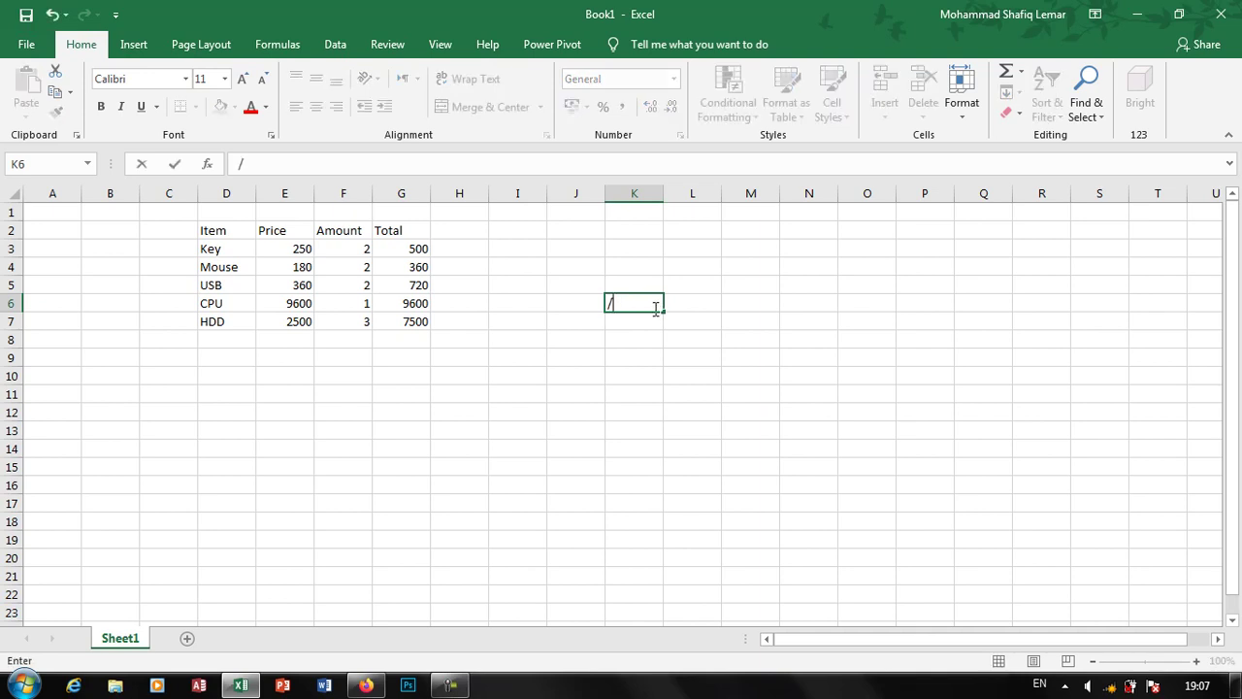
{"action": "key", "text": "Return"}
{"action": "type", "text": "*"}
{"action": "key", "text": "Return"}
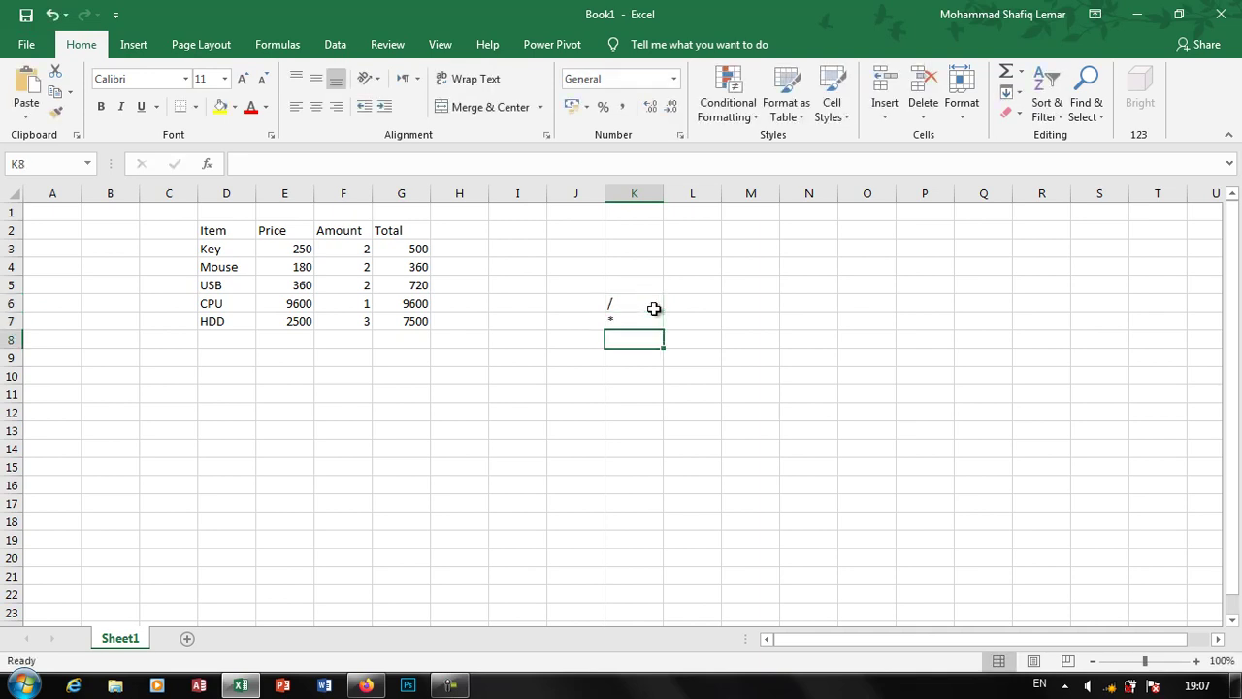
- Add the -, + and ^ symbols beneath them in K8 through K10
{"action": "type", "text": "-"}
{"action": "key", "text": "Return"}
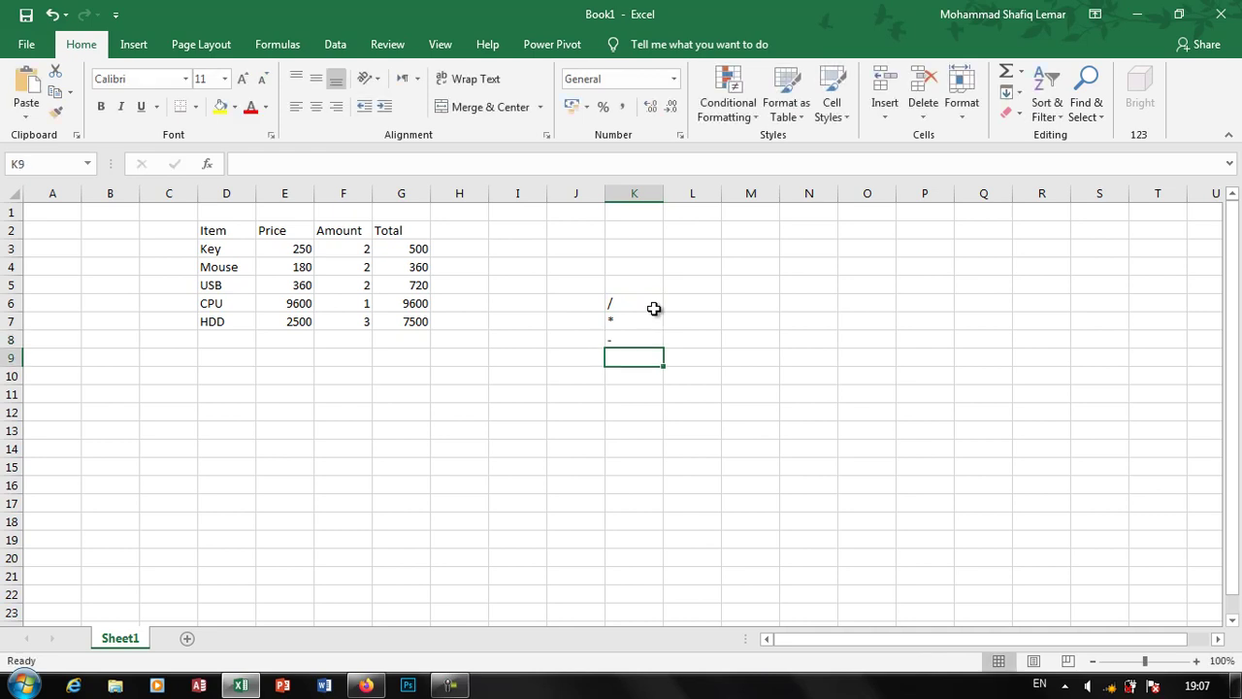
{"action": "type", "text": "+"}
{"action": "key", "text": "Return"}
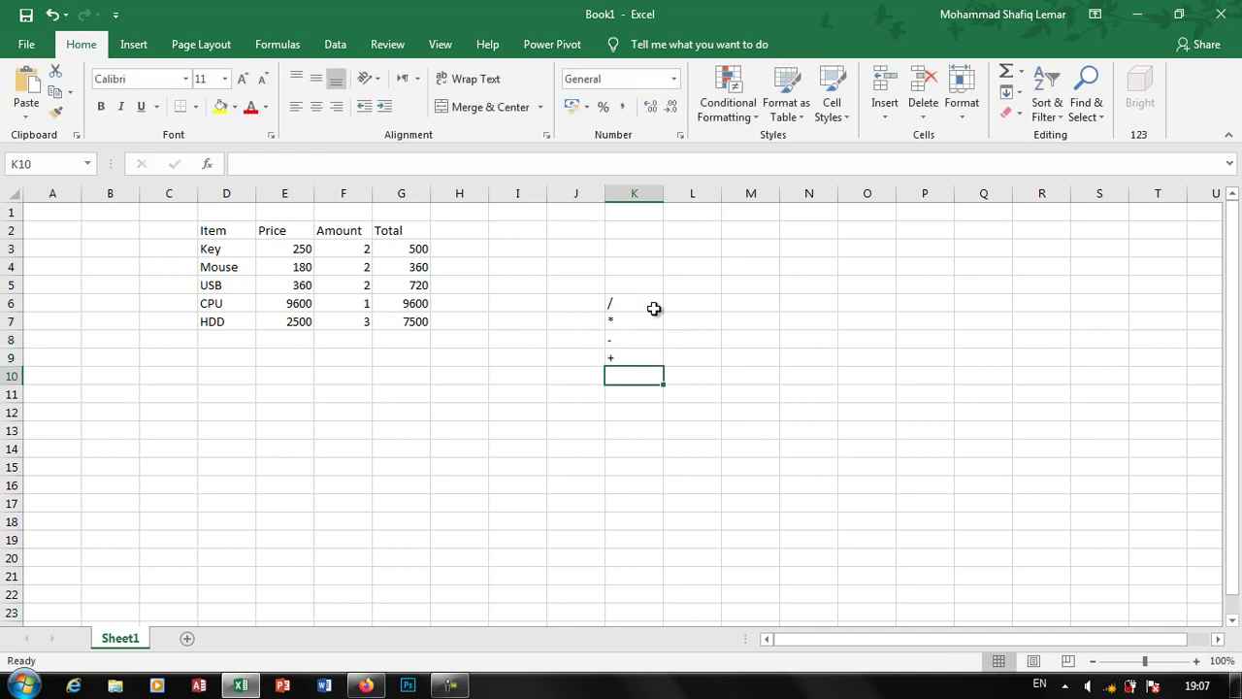
{"action": "type", "text": "^"}
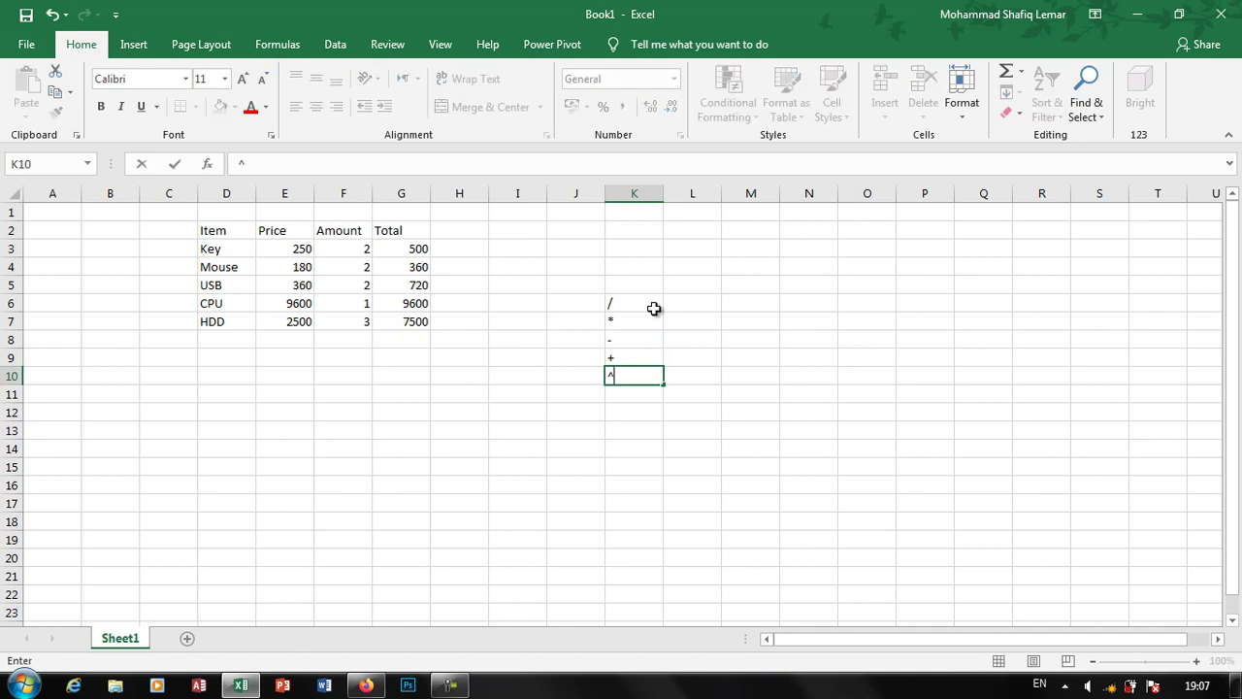
{"action": "key", "text": "Return"}
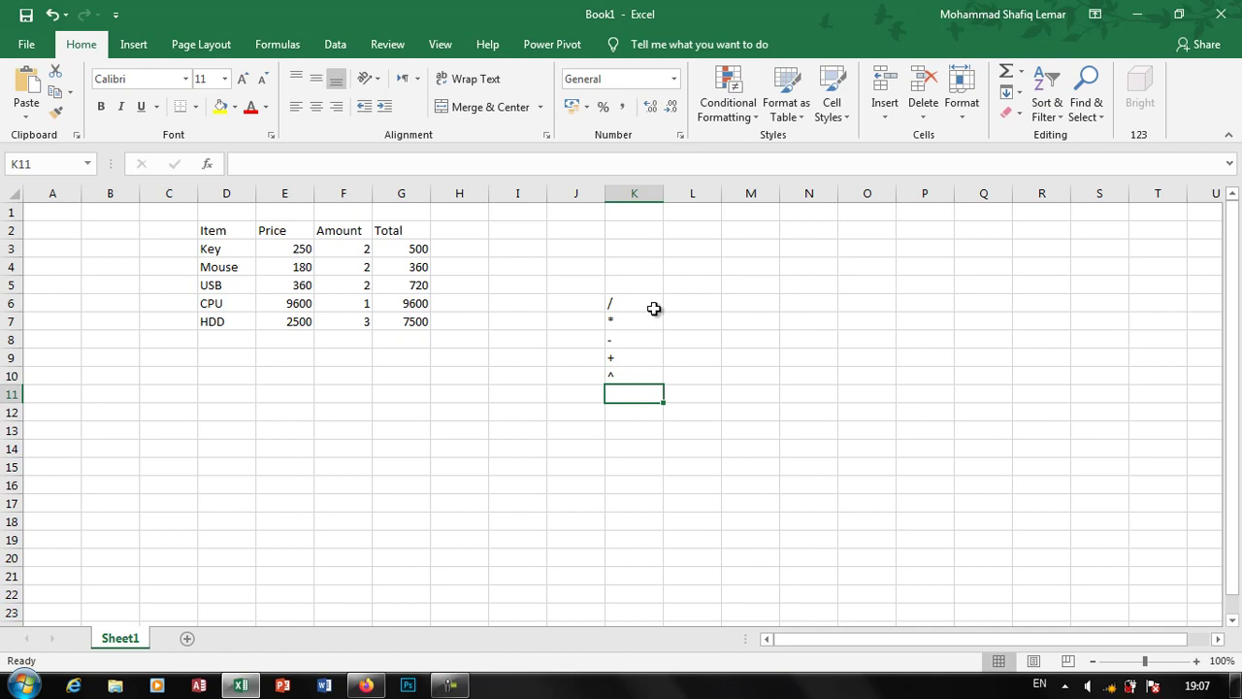
{"action": "left_click", "coordinate": [688, 301]}
- Enter 50 in K4 and 2 in L4
{"action": "left_click", "coordinate": [626, 264]}
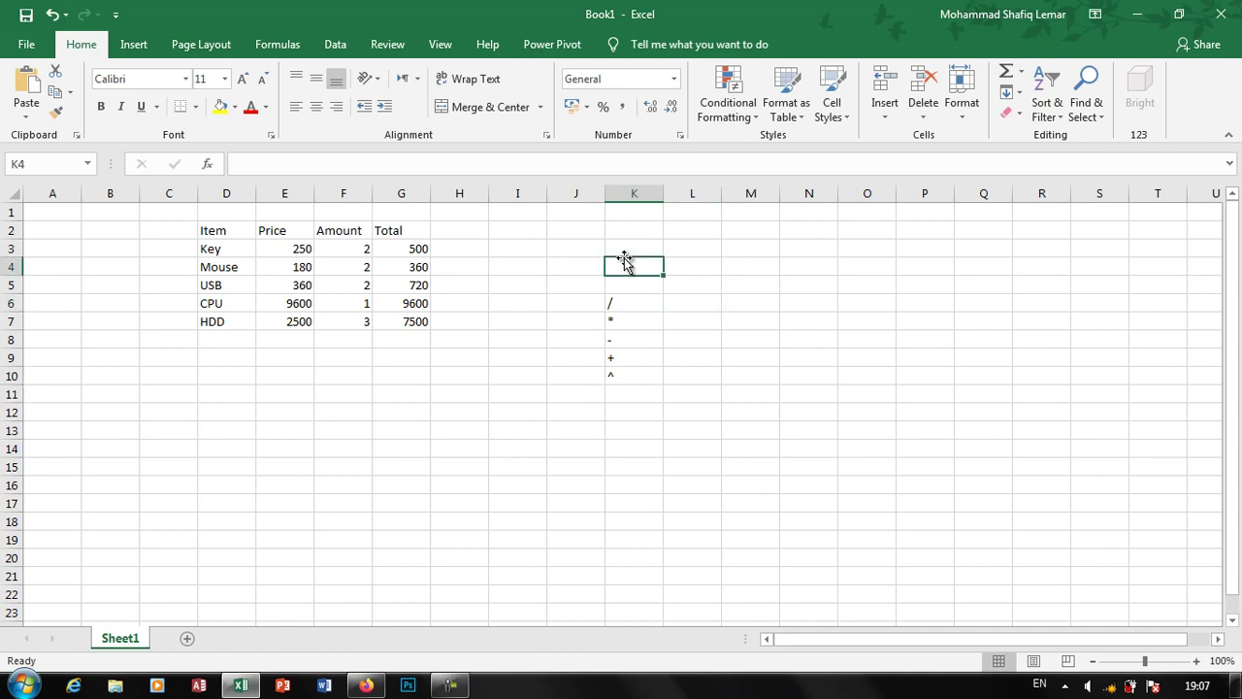
{"action": "type", "text": "50"}
{"action": "key", "text": "Tab"}
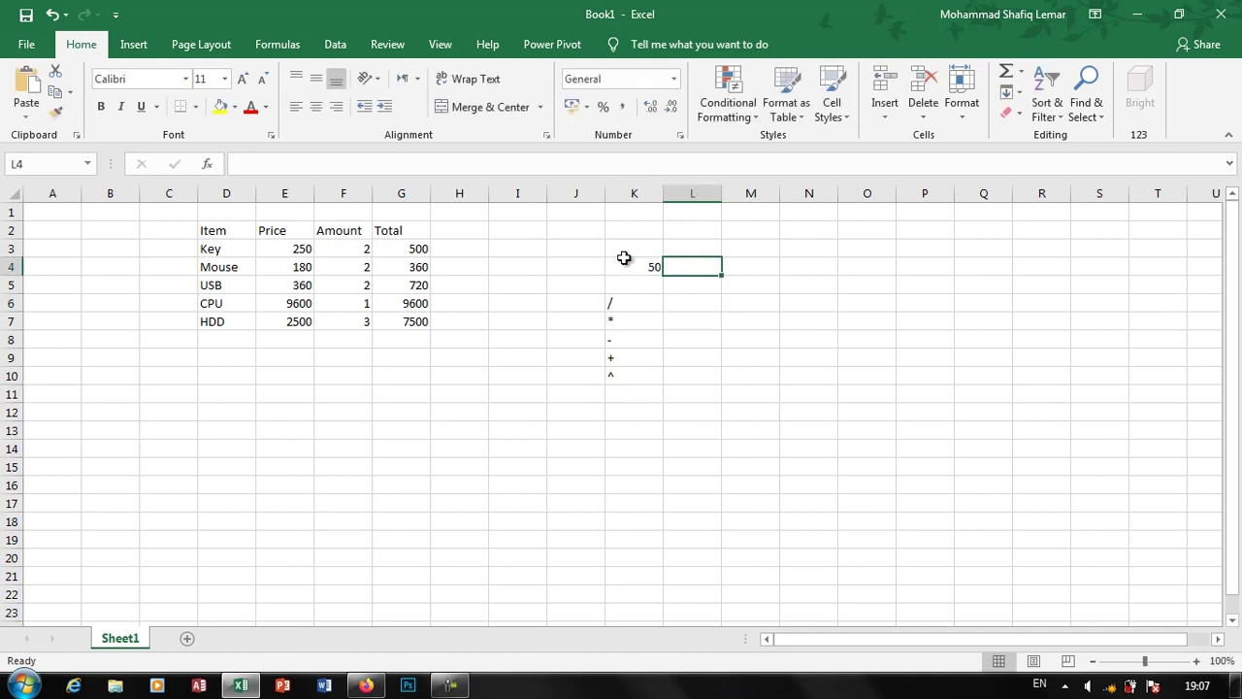
{"action": "type", "text": "2"}
{"action": "key", "text": "Return"}
{"action": "key", "text": "Return"}
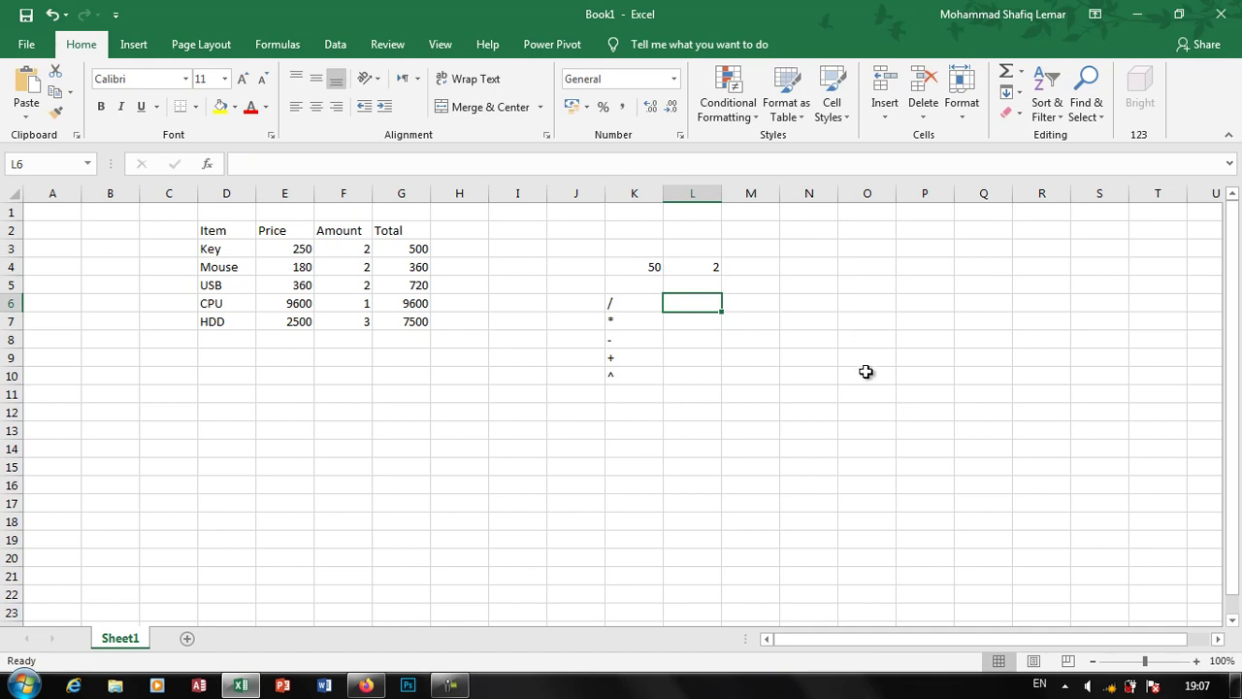
- Make L6 divide K4 by L4 with =K4/L4, giving 25
{"action": "type", "text": "="}
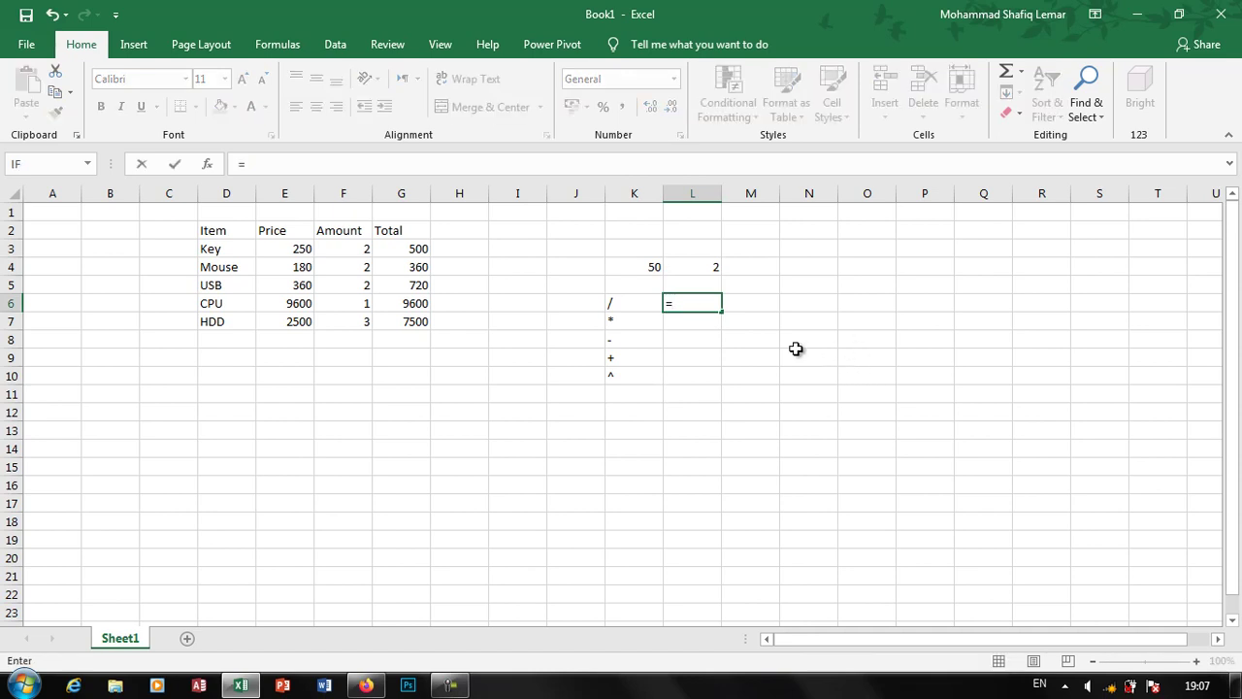
{"action": "left_click", "coordinate": [654, 266]}
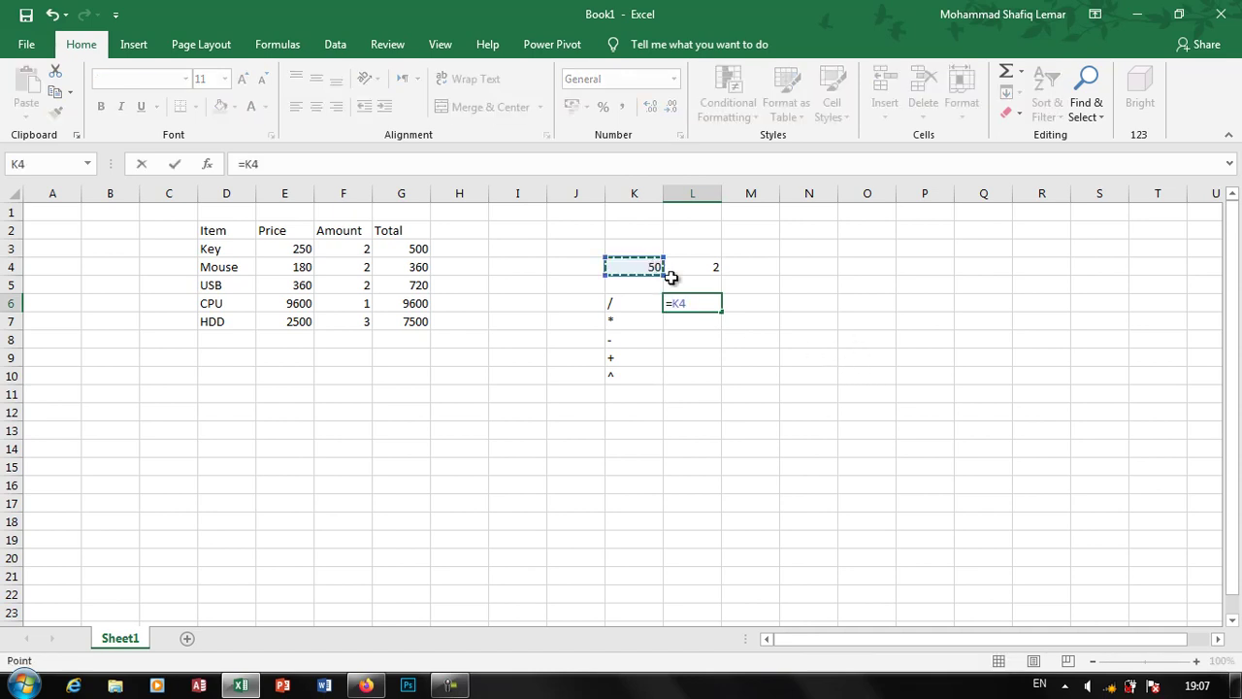
{"action": "type", "text": "/"}
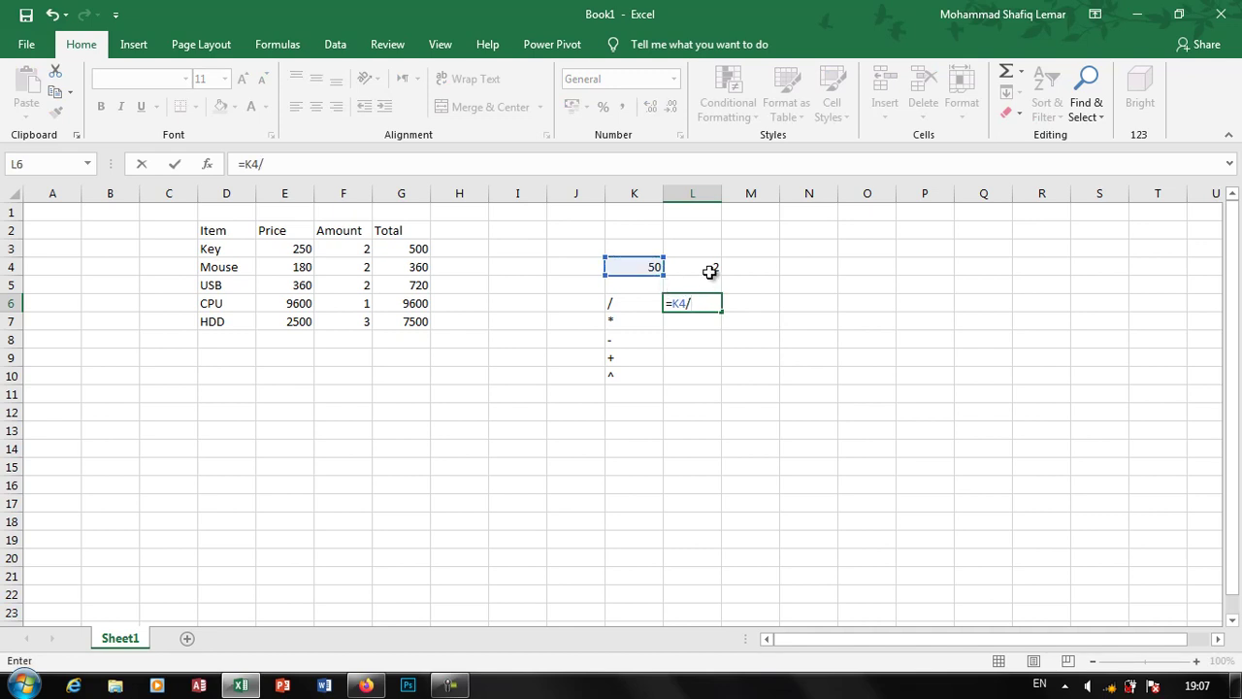
{"action": "left_click", "coordinate": [710, 268]}
{"action": "key", "text": "Return"}
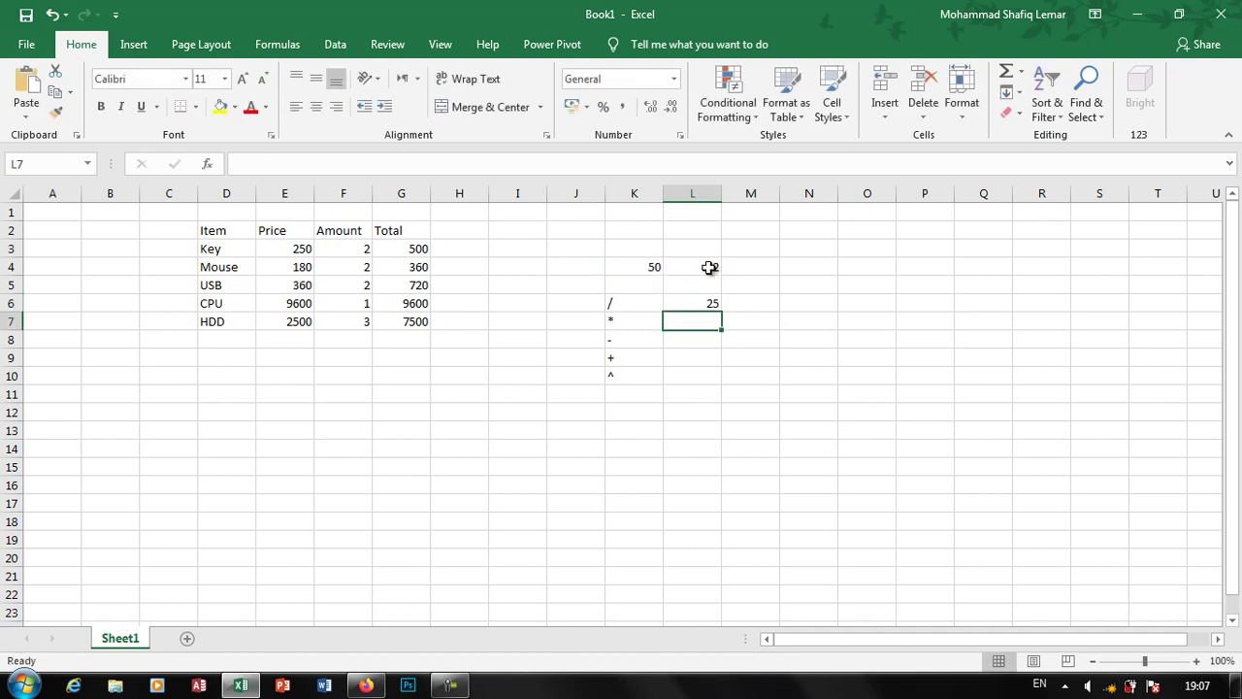
{"action": "key", "text": "Up"}
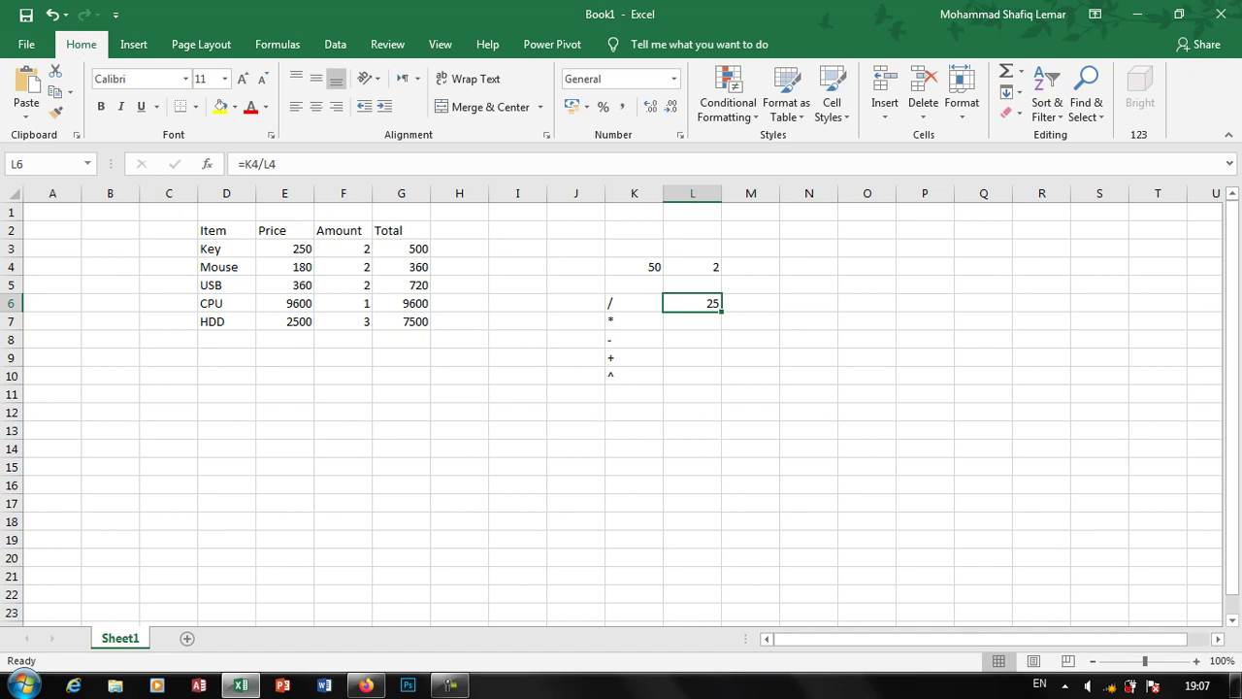
{"action": "left_click", "coordinate": [691, 321]}
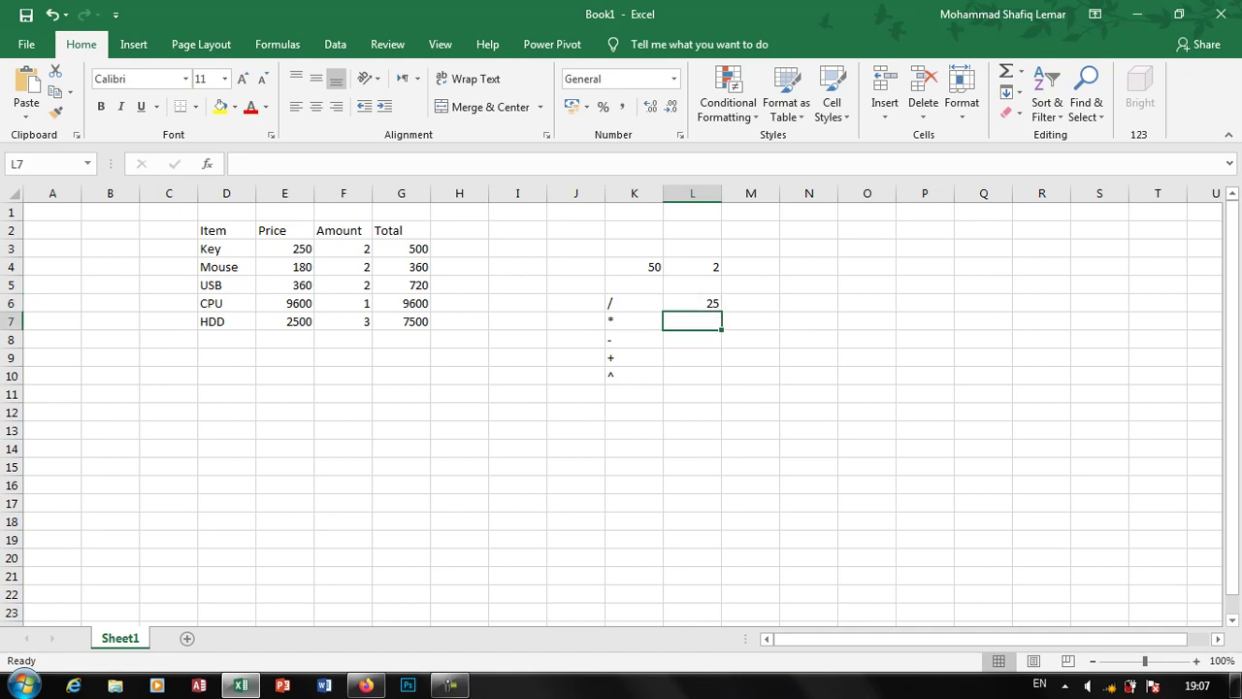
{"action": "type", "text": "="}
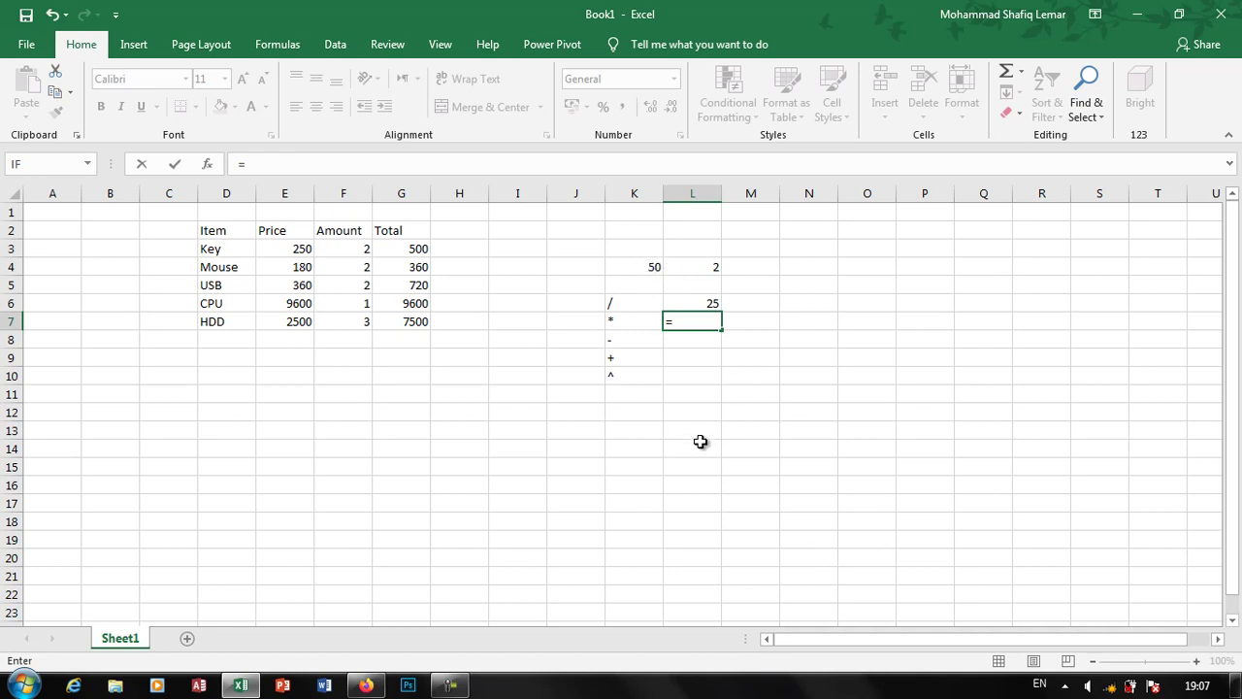
- Finish L7 as =K4*L4 (100) and enter =K4-L4 in L8 (48)
{"action": "type", "text": "K4*"}
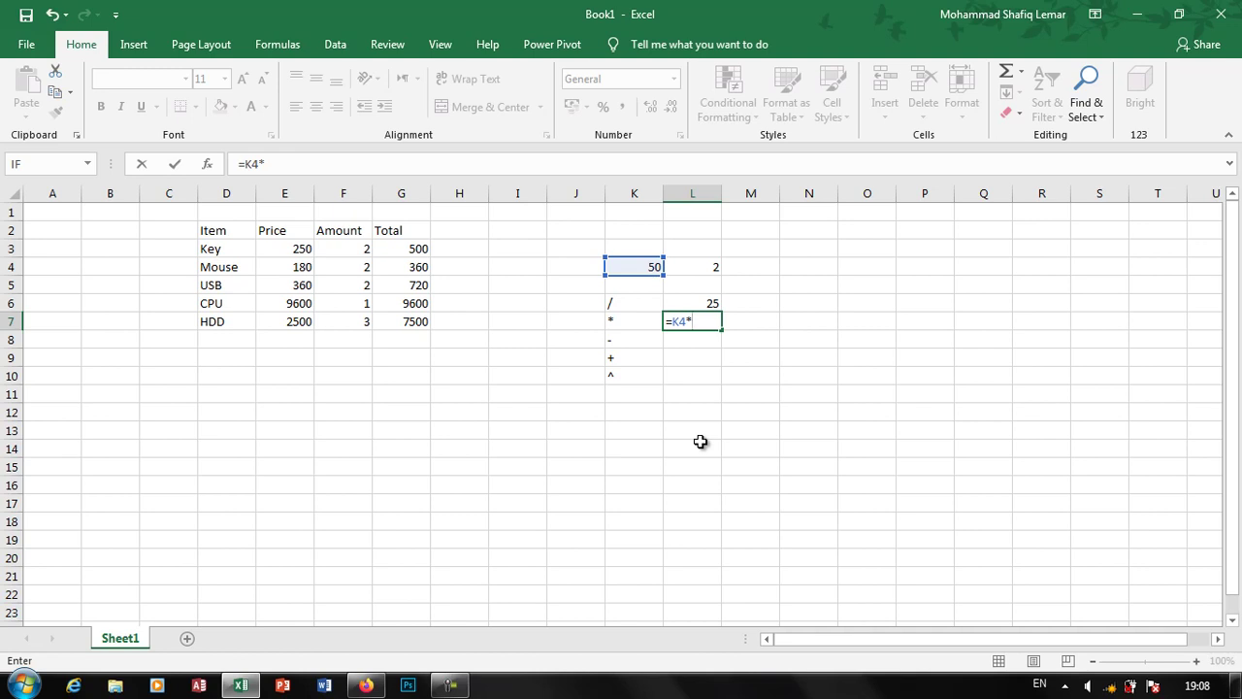
{"action": "type", "text": "L4"}
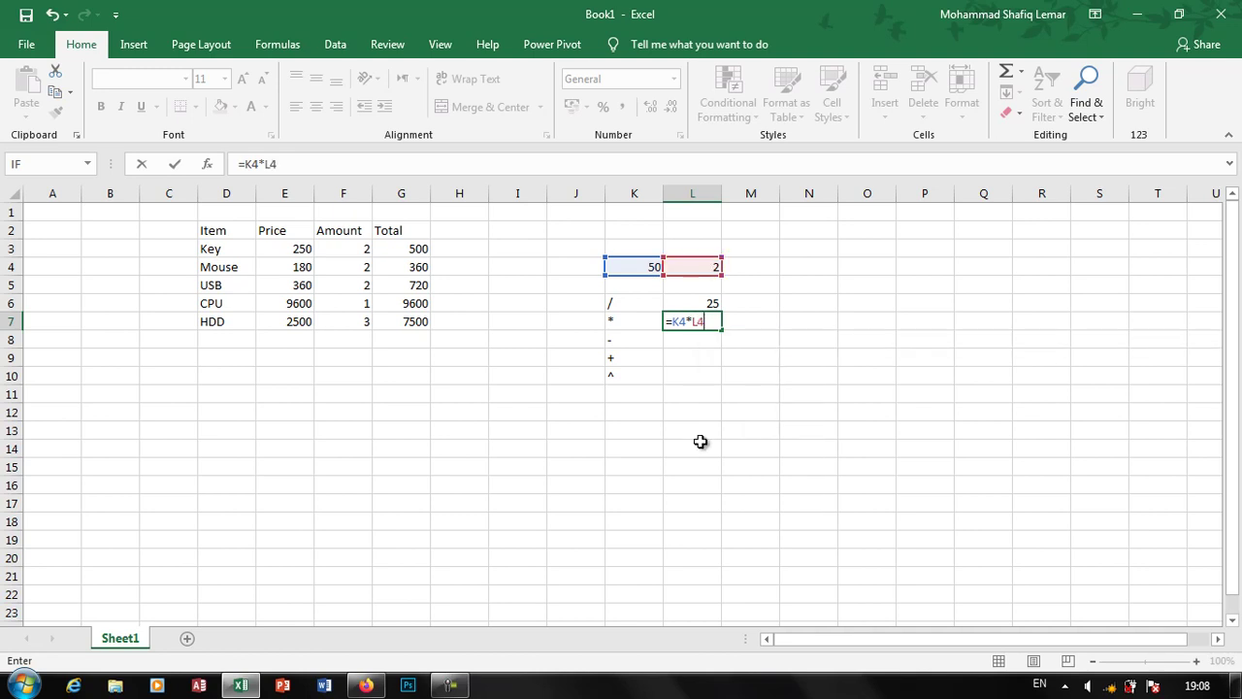
{"action": "key", "text": "Return"}
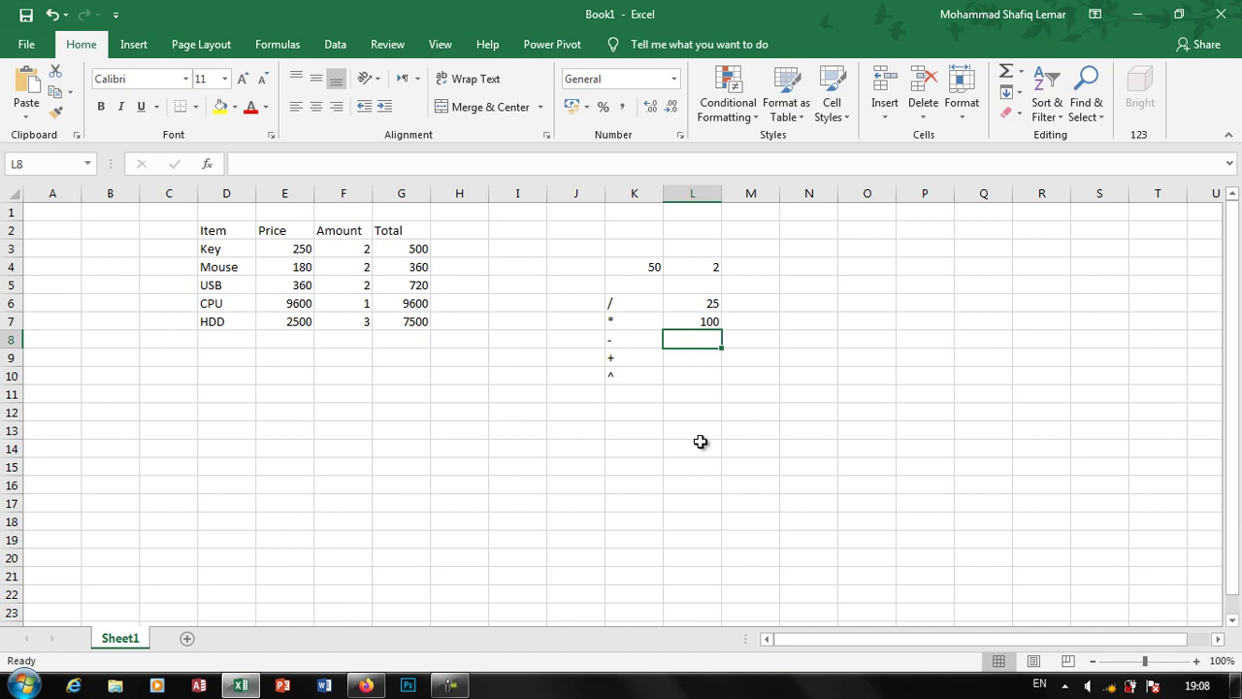
{"action": "type", "text": "=K"}
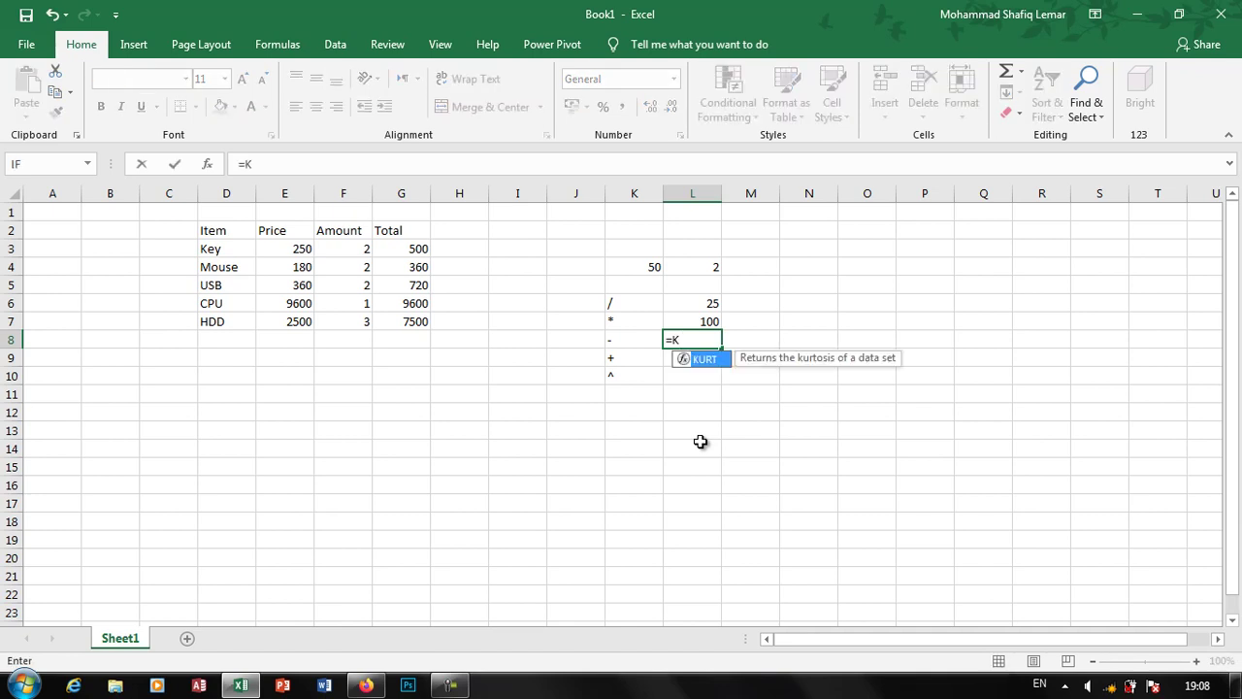
{"action": "type", "text": "4-"}
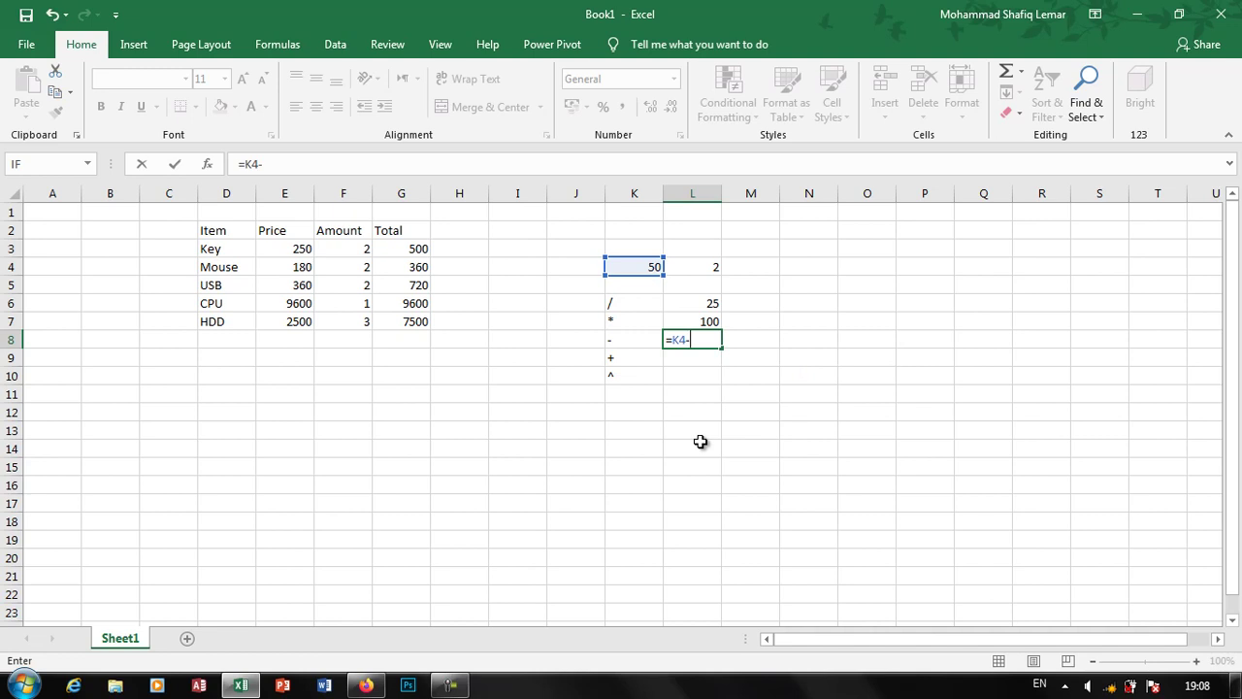
{"action": "type", "text": "L4"}
{"action": "key", "text": "Return"}
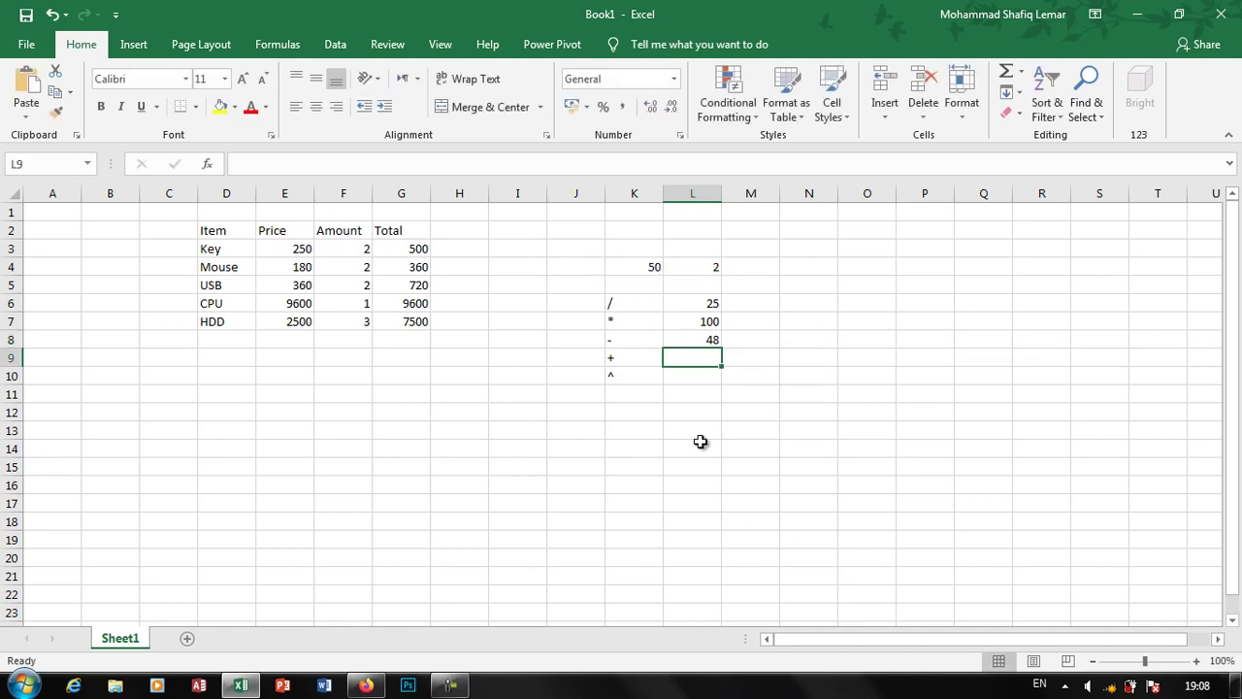
{"action": "key", "text": "Up"}
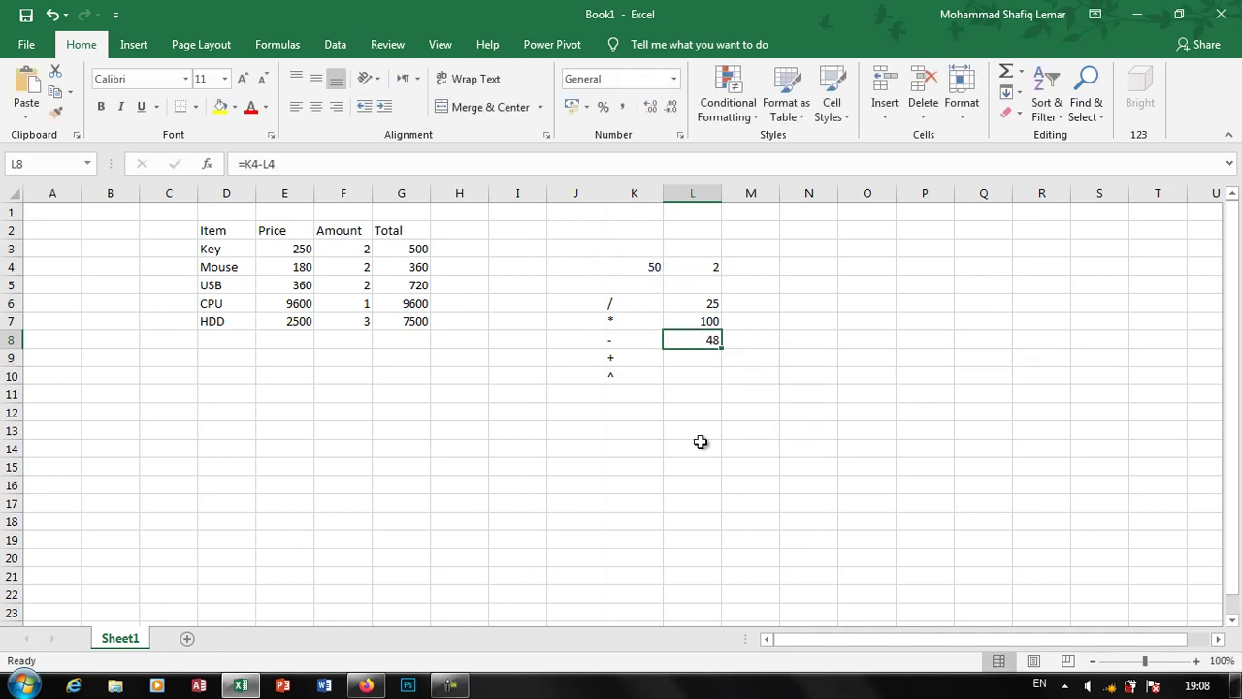
- Enter =K4+L4 in L9 (52) and =K4^L4 in L10 (2500)
{"action": "key", "text": "Down"}
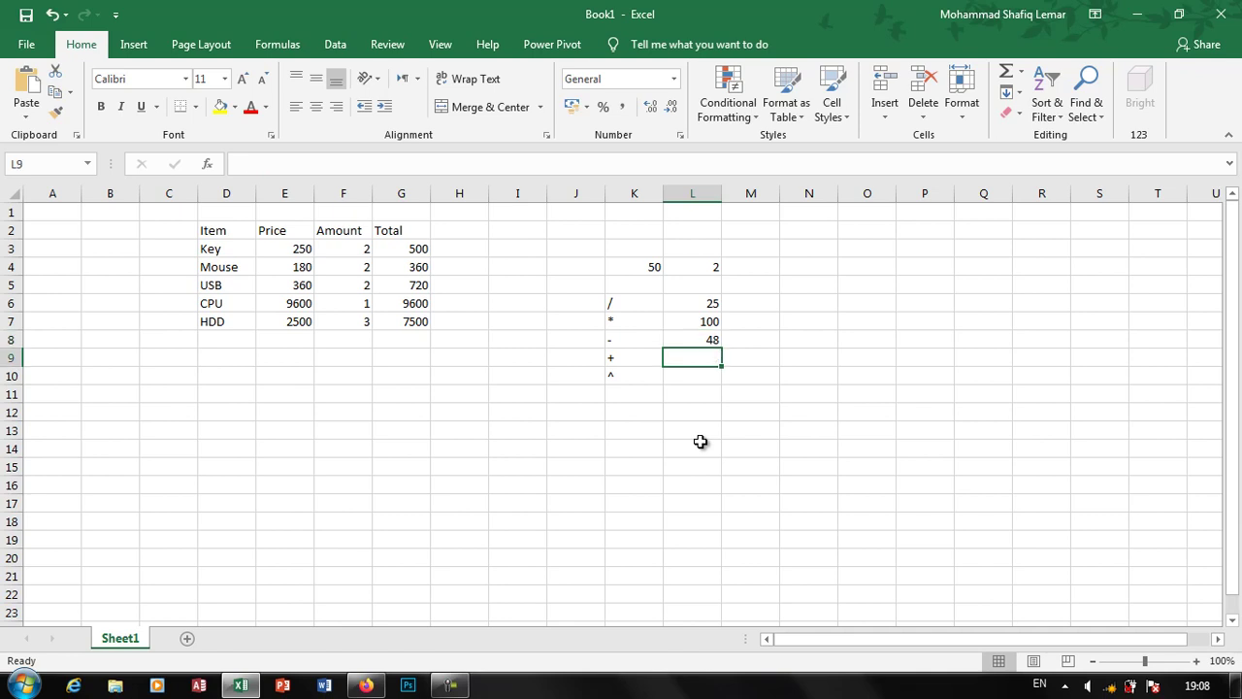
{"action": "type", "text": "=K"}
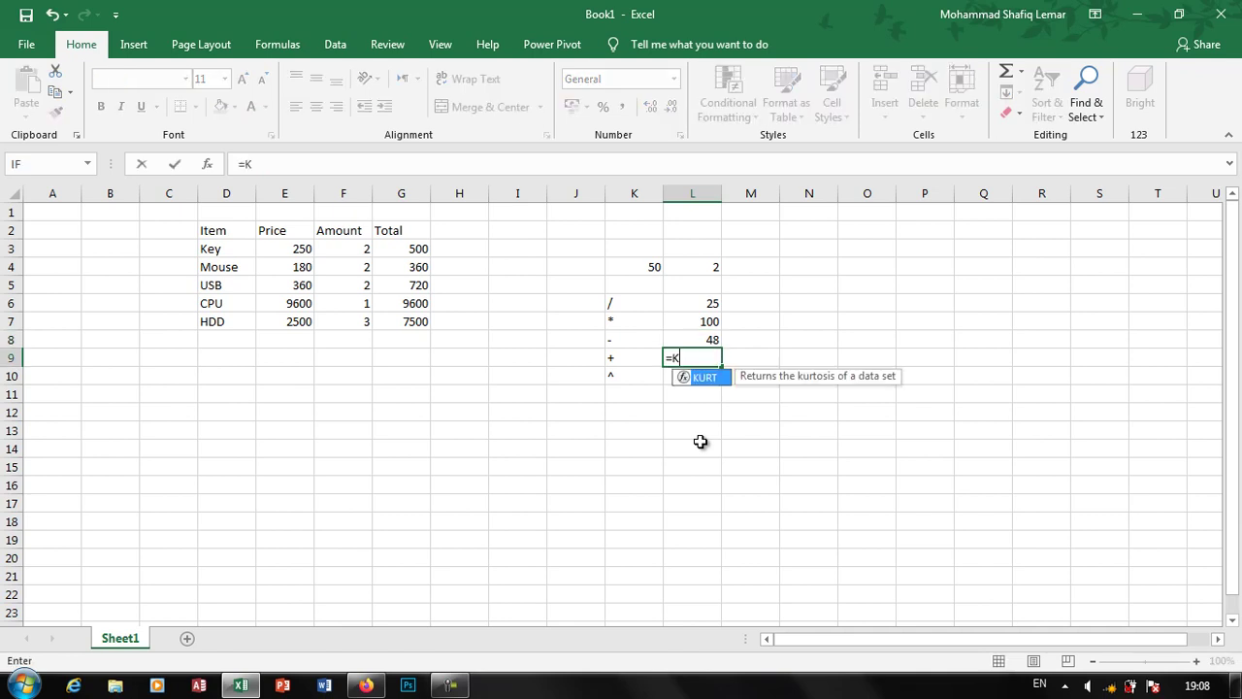
{"action": "type", "text": "4+L4"}
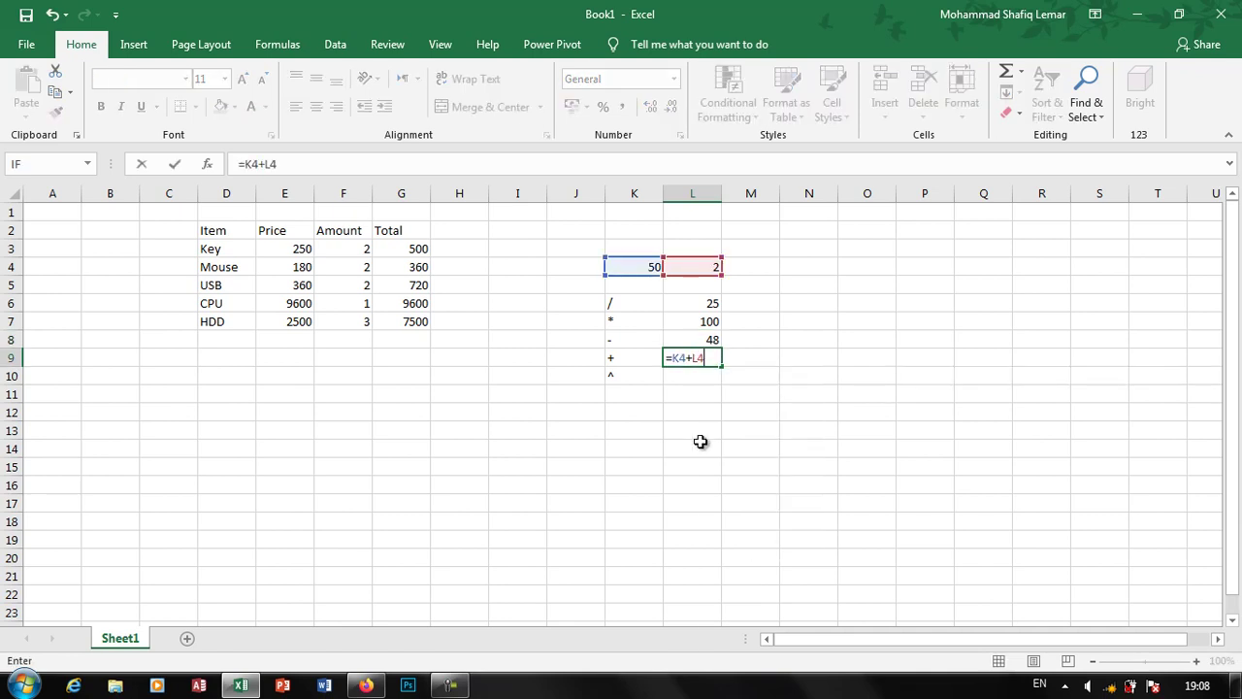
{"action": "key", "text": "Return"}
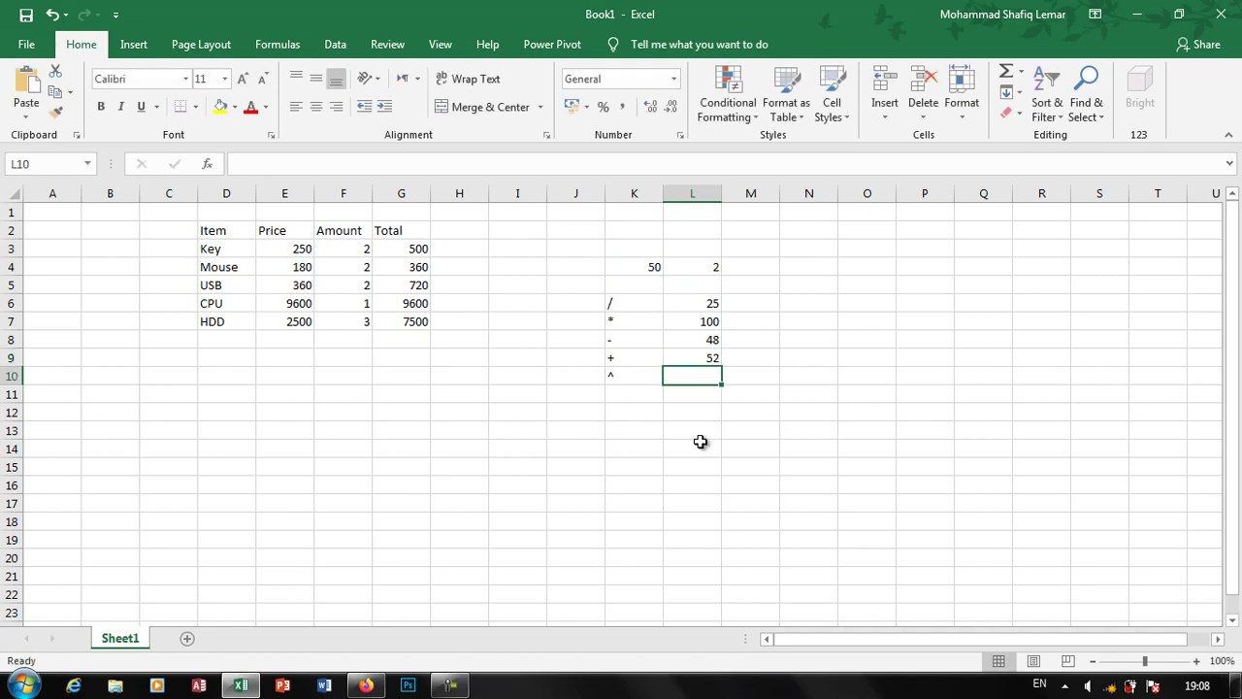
{"action": "type", "text": "="}
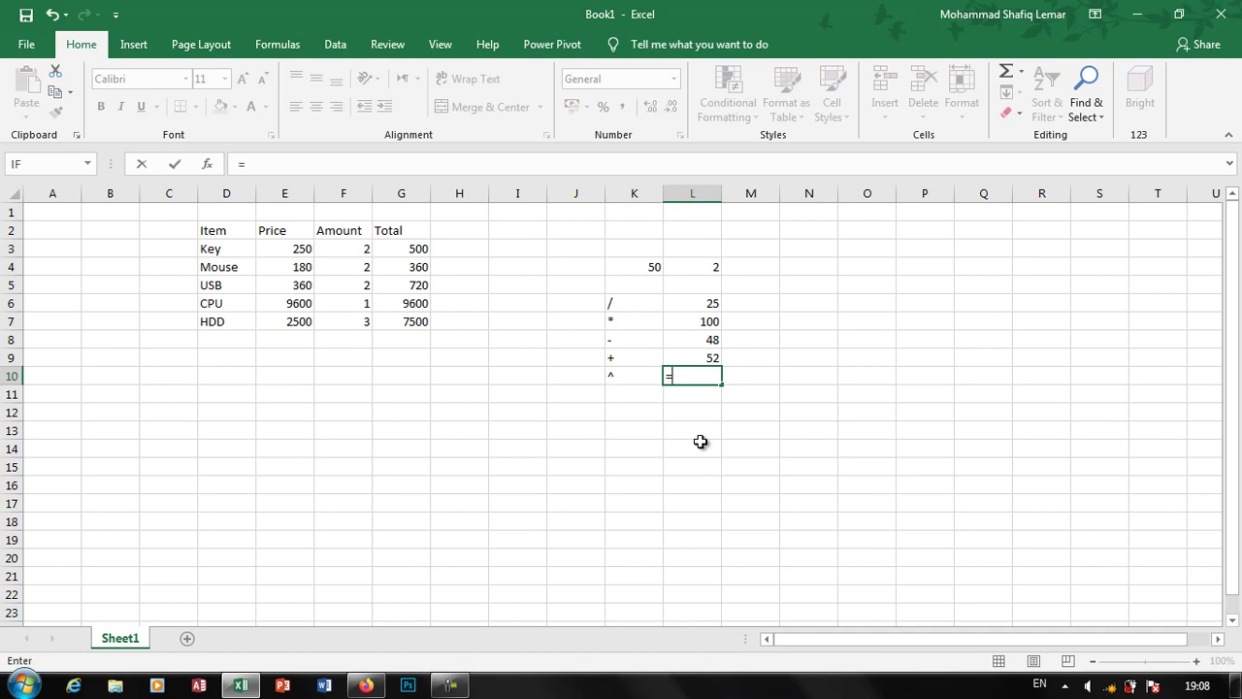
{"action": "type", "text": "K"}
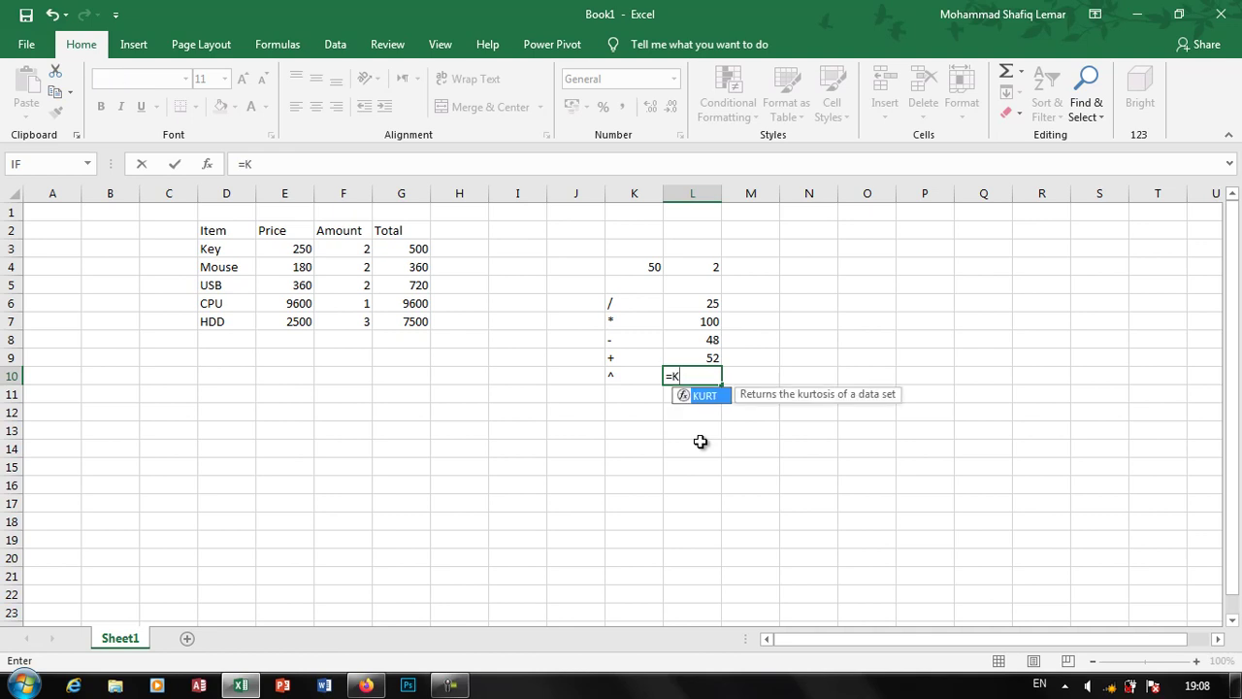
{"action": "type", "text": "4^"}
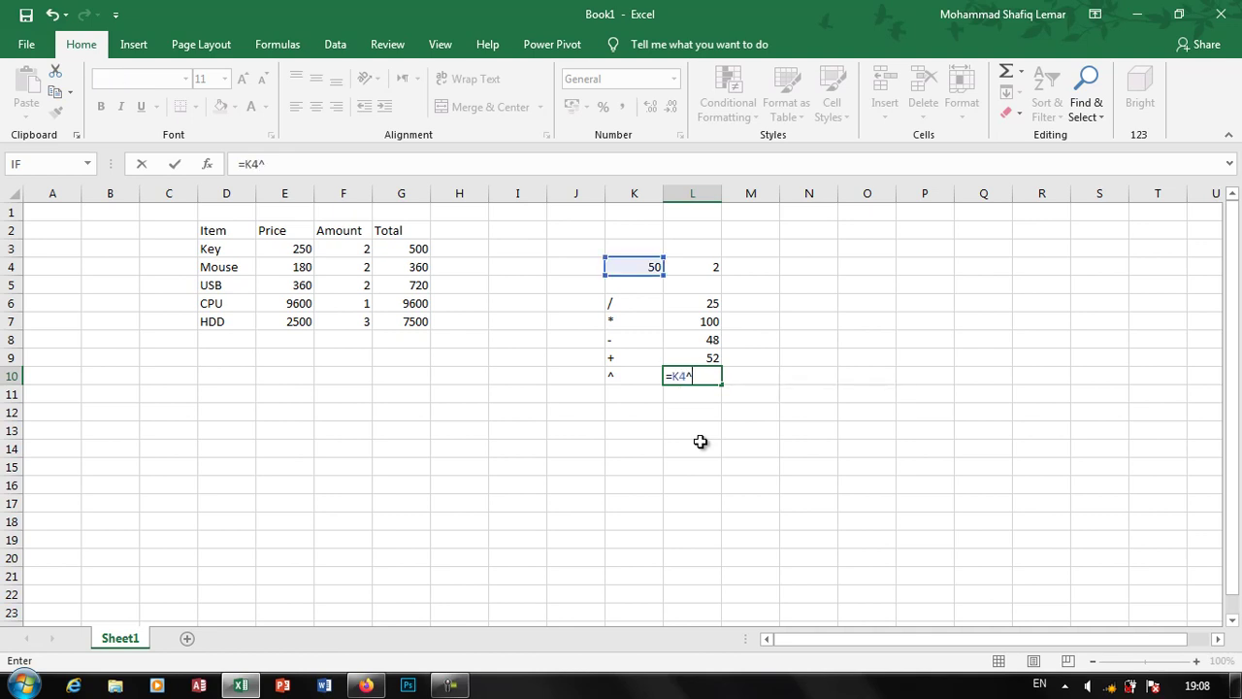
{"action": "type", "text": "L"}
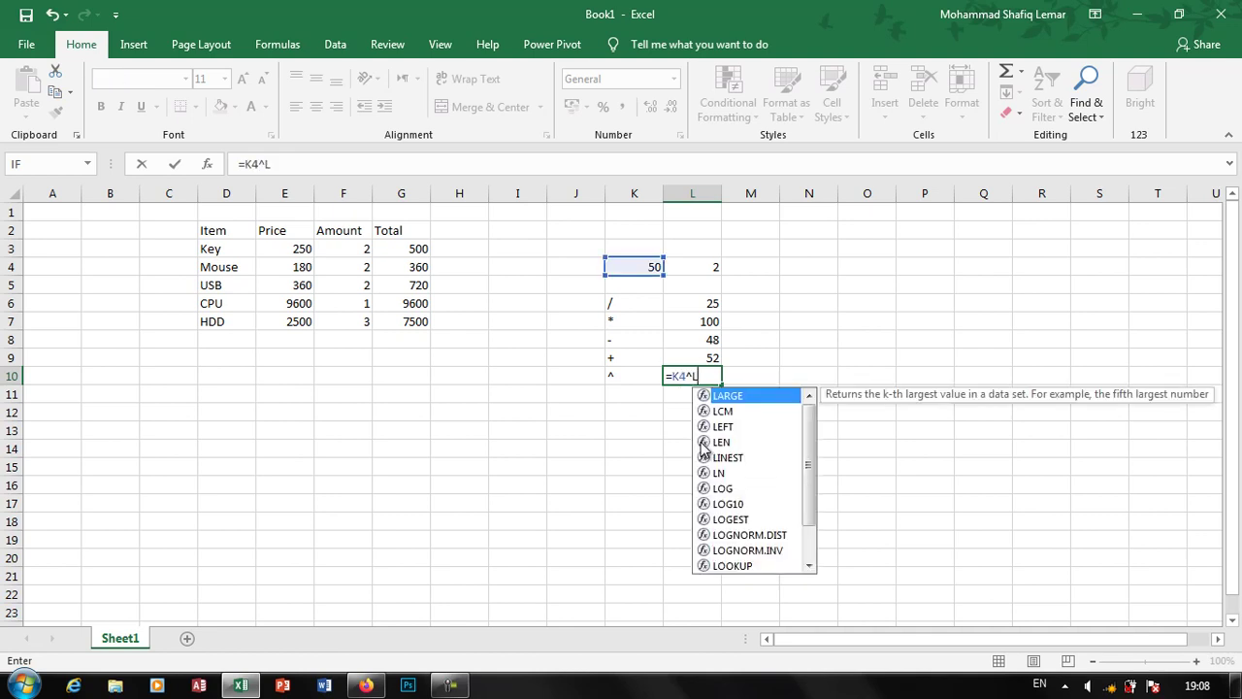
{"action": "type", "text": "4"}
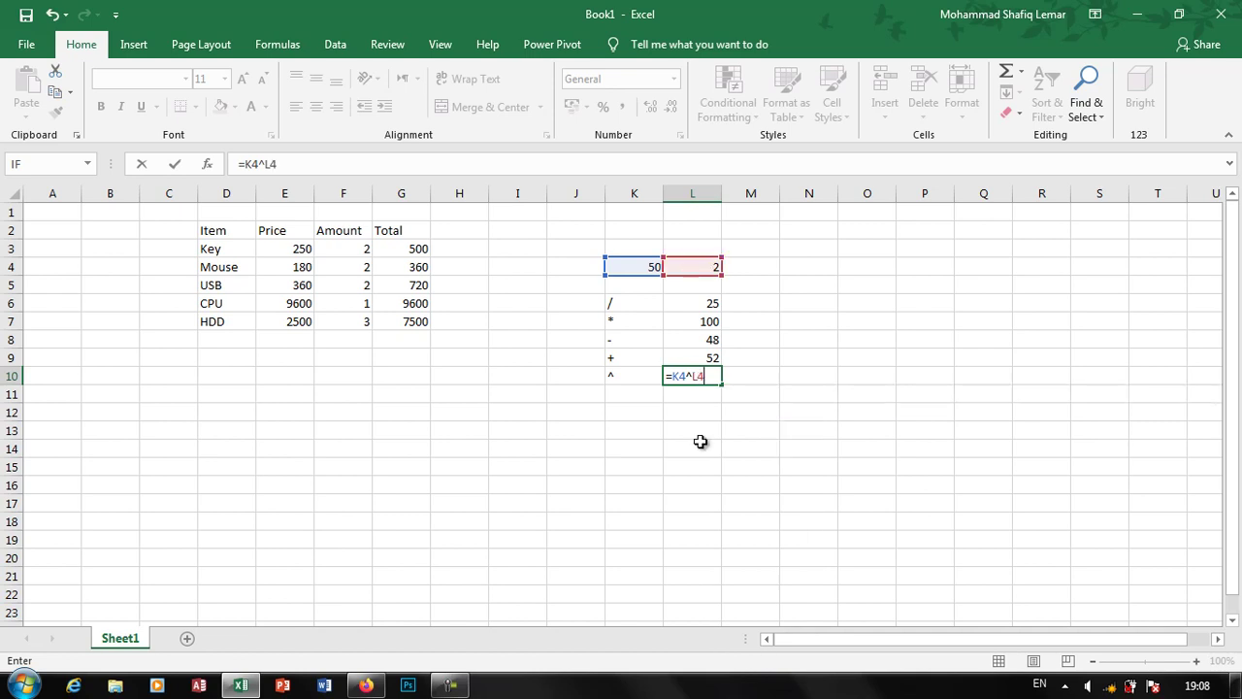
{"action": "key", "text": "Return"}
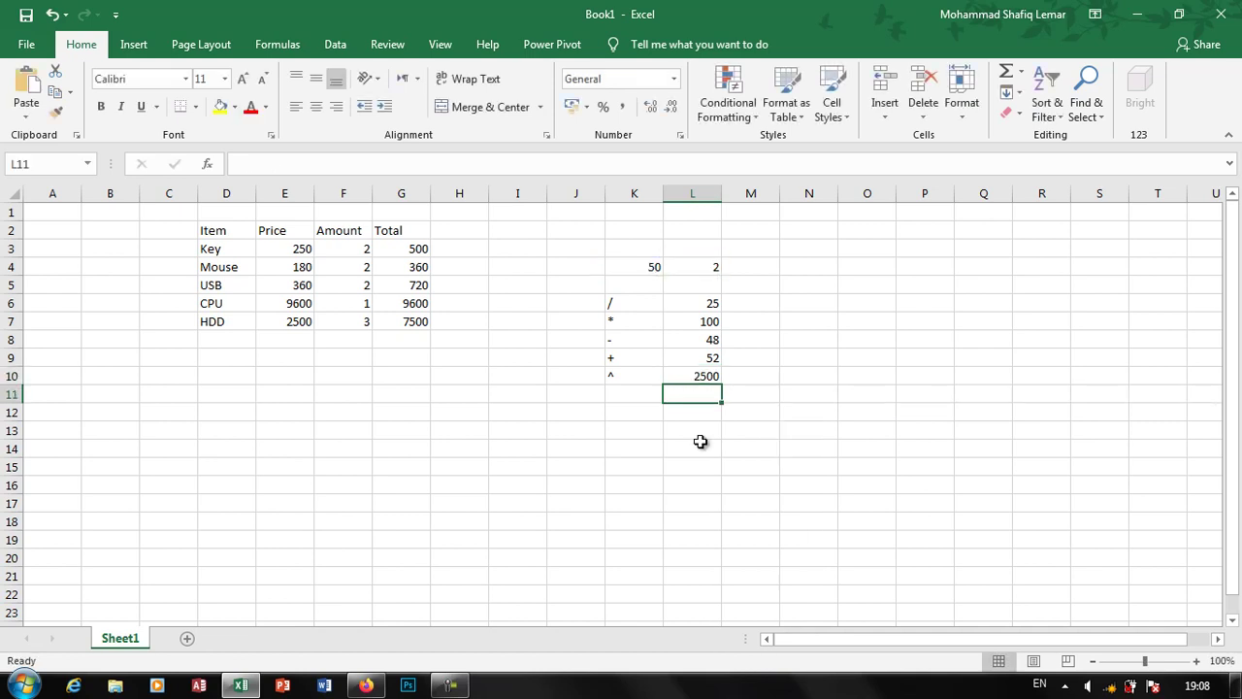
{"action": "key", "text": "Up"}
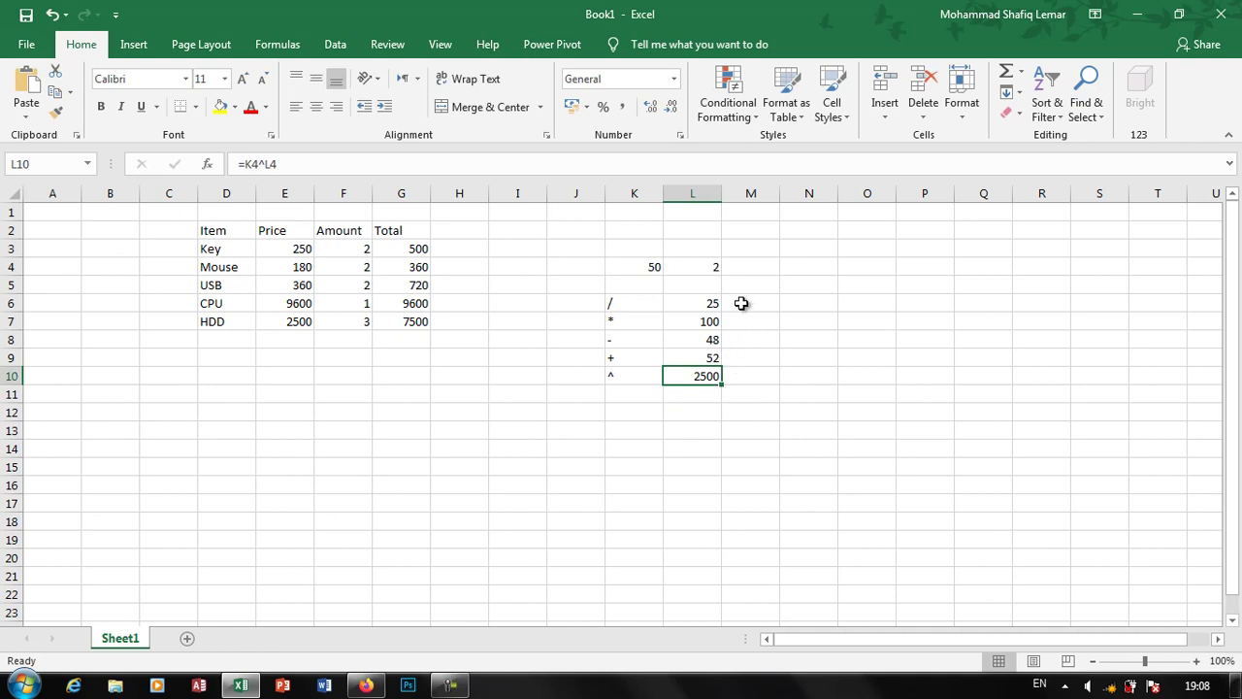
{"action": "left_click", "coordinate": [707, 268]}
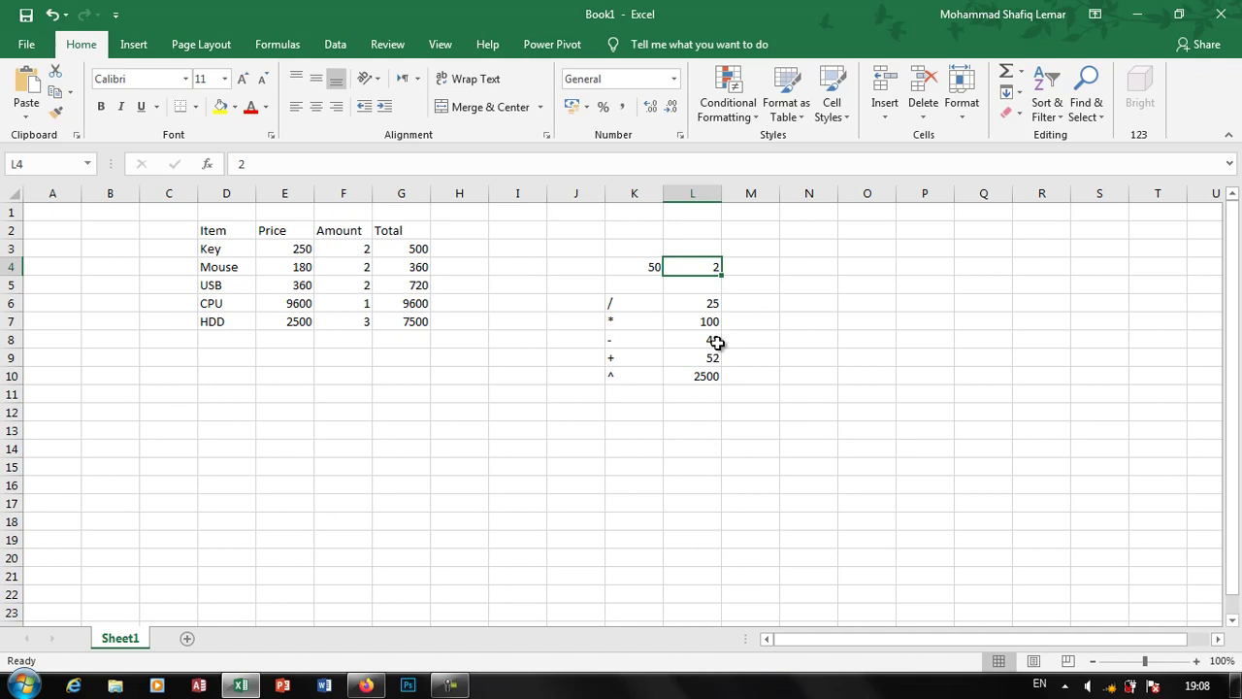
{"action": "type", "text": "1"}
{"action": "key", "text": "Return"}
{"action": "key", "text": "Up"}
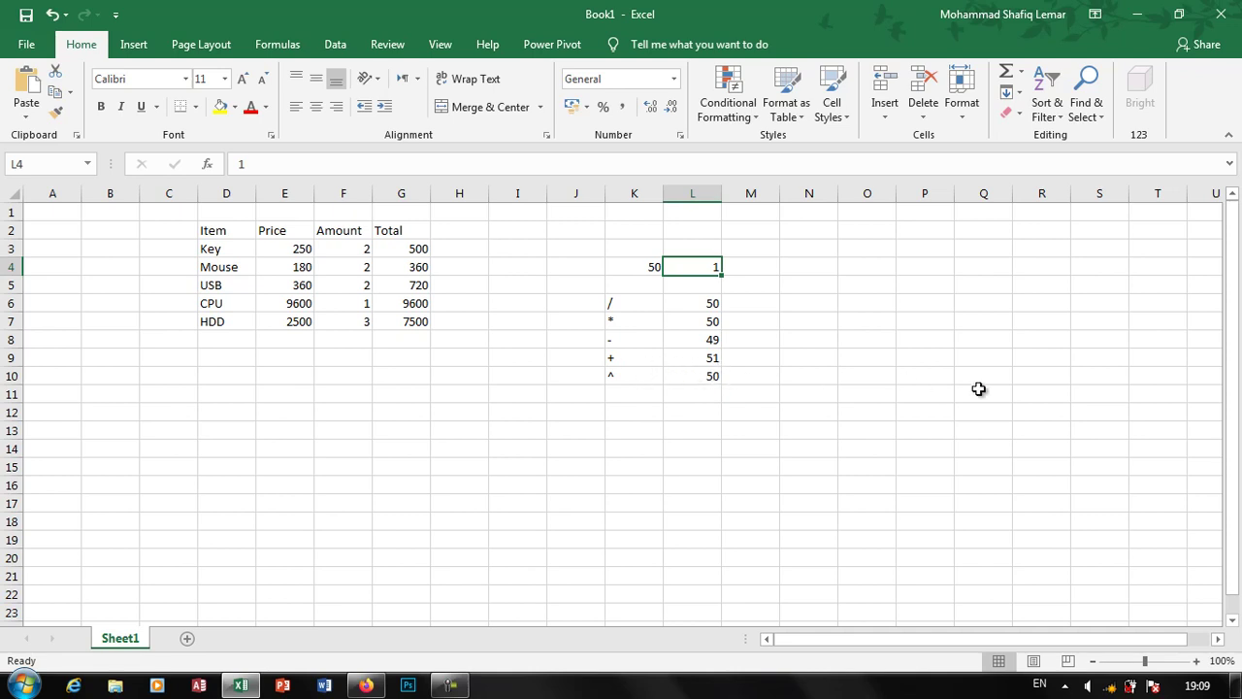
{"action": "type", "text": "6"}
{"action": "key", "text": "Return"}
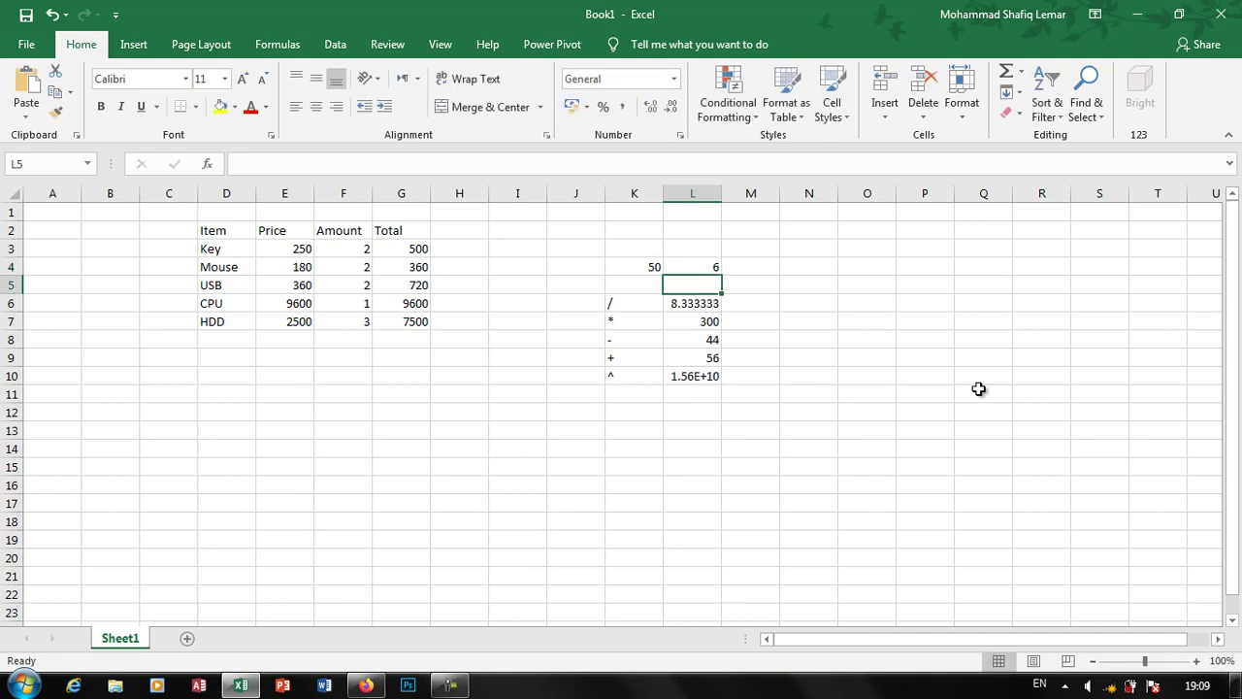
{"action": "key", "text": "Up"}
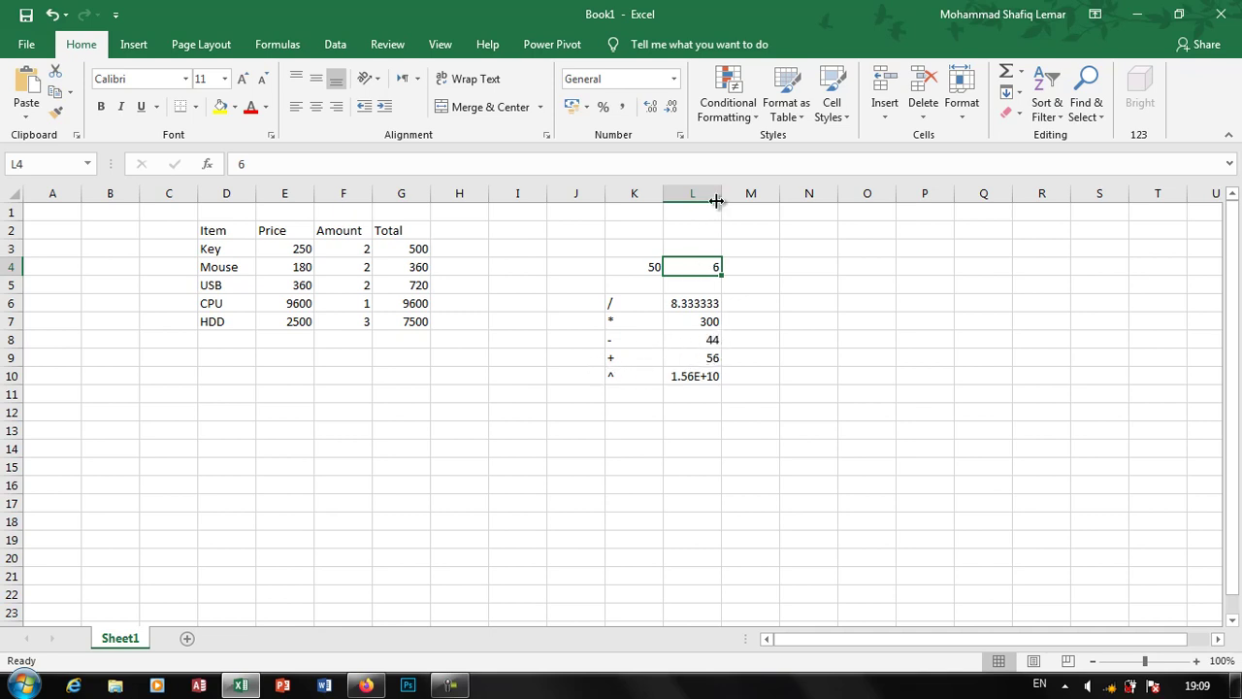
{"action": "left_click_drag", "start_coordinate": [721, 193], "coordinate": [775, 179]}
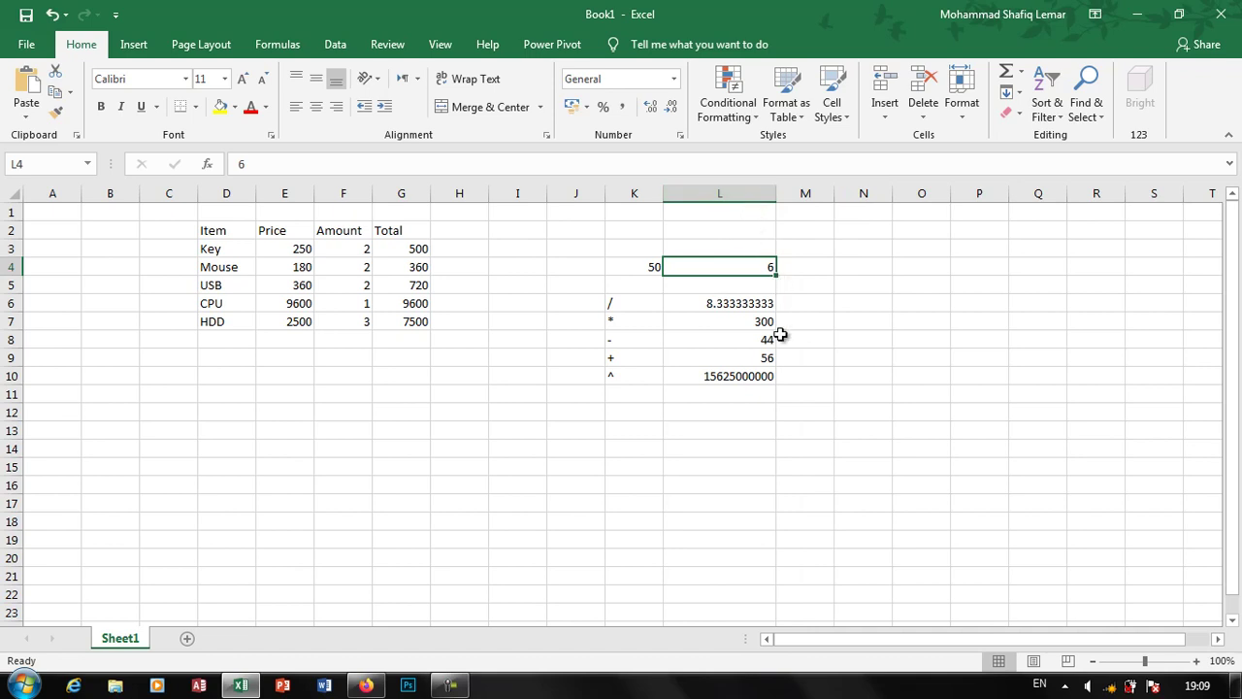
{"action": "left_click", "coordinate": [726, 378]}
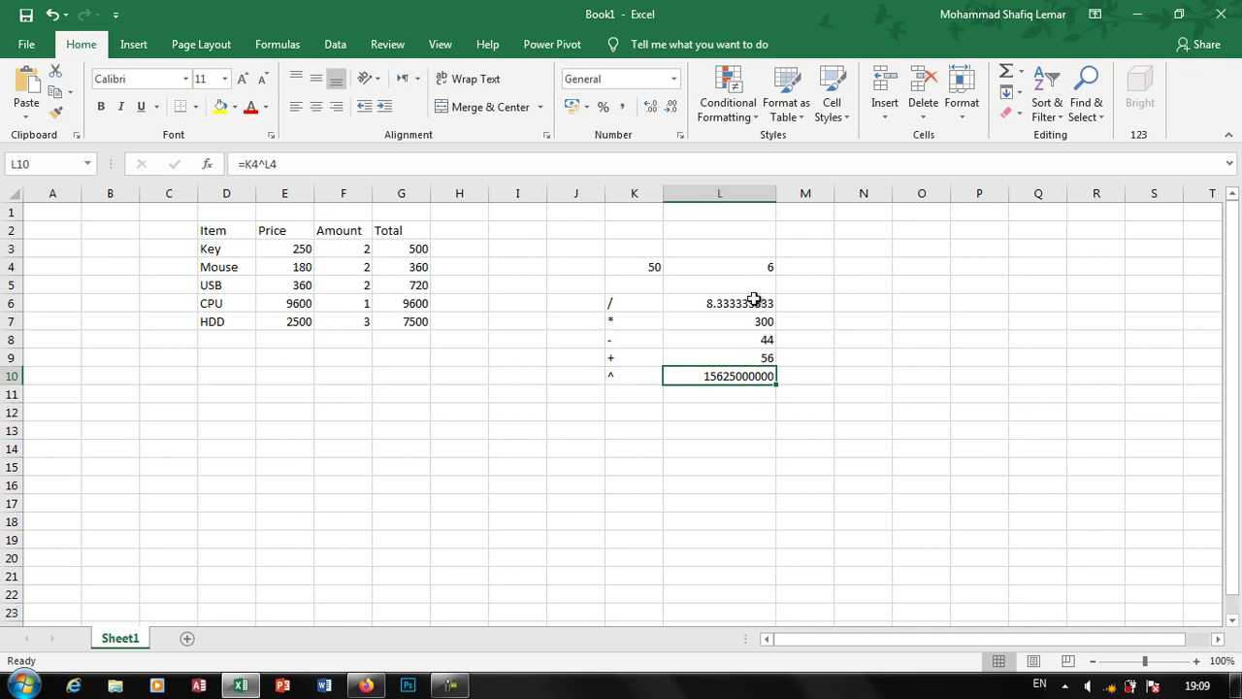
- Type the header 'Tax' in H2, next to Total
{"action": "left_click", "coordinate": [455, 250]}
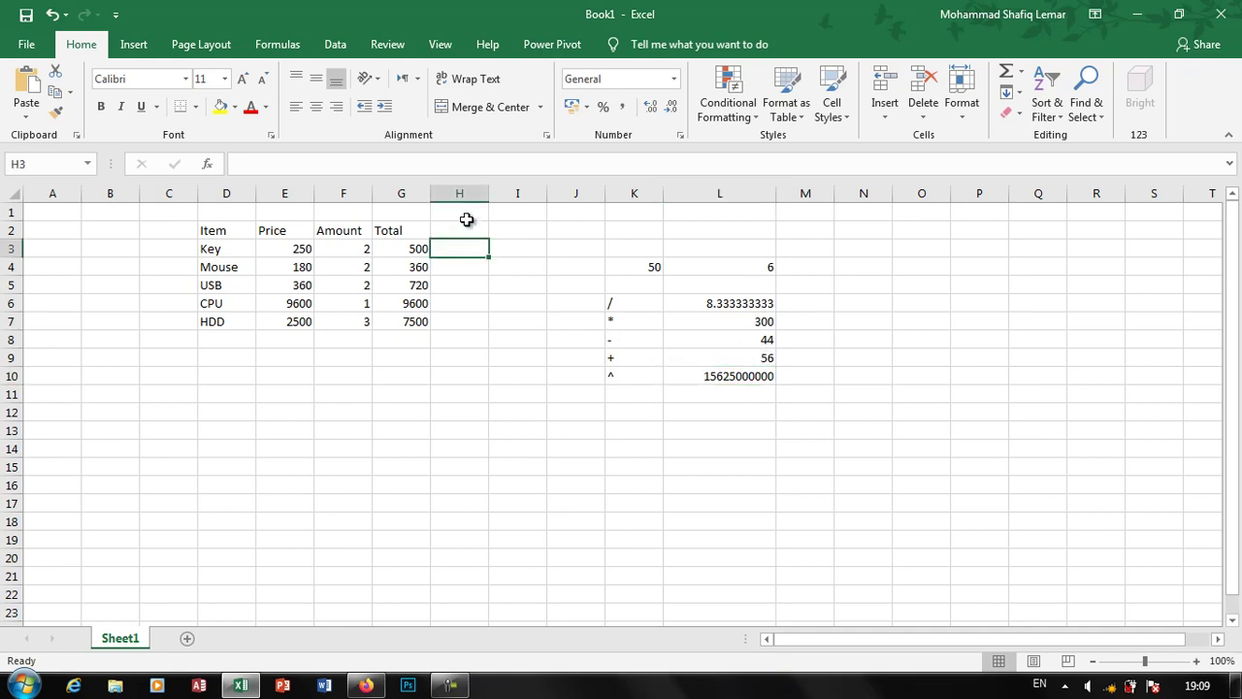
{"action": "left_click", "coordinate": [470, 227]}
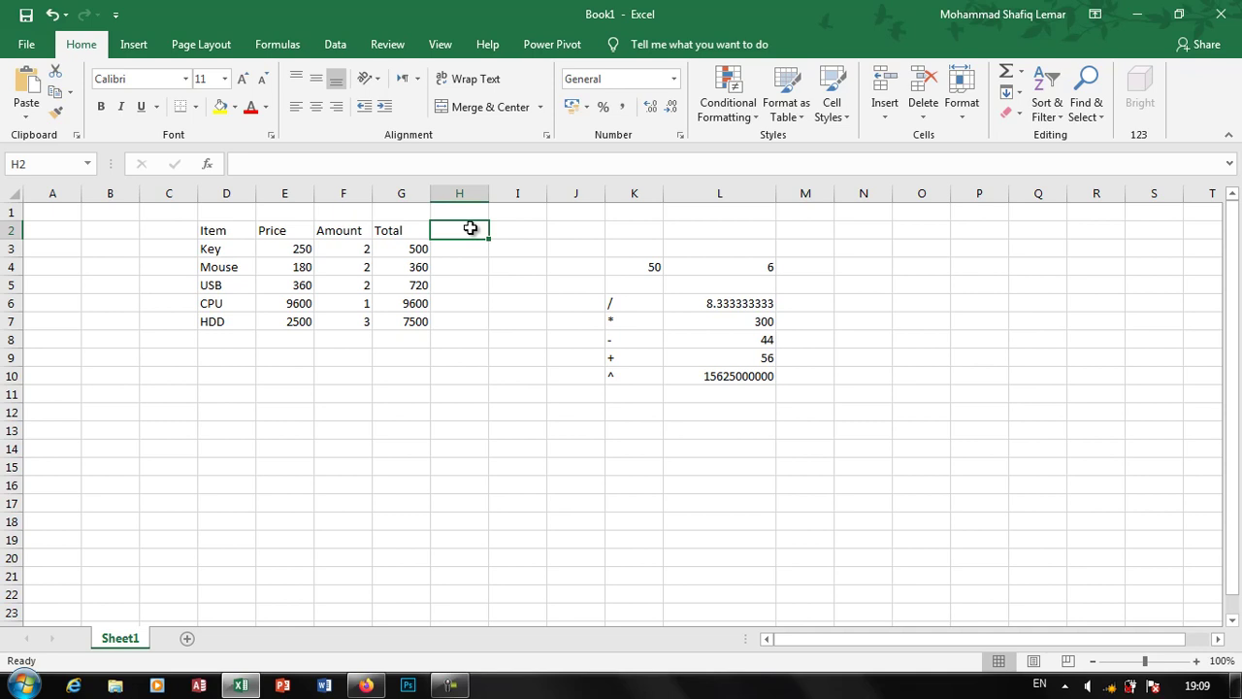
{"action": "type", "text": "Thay"}
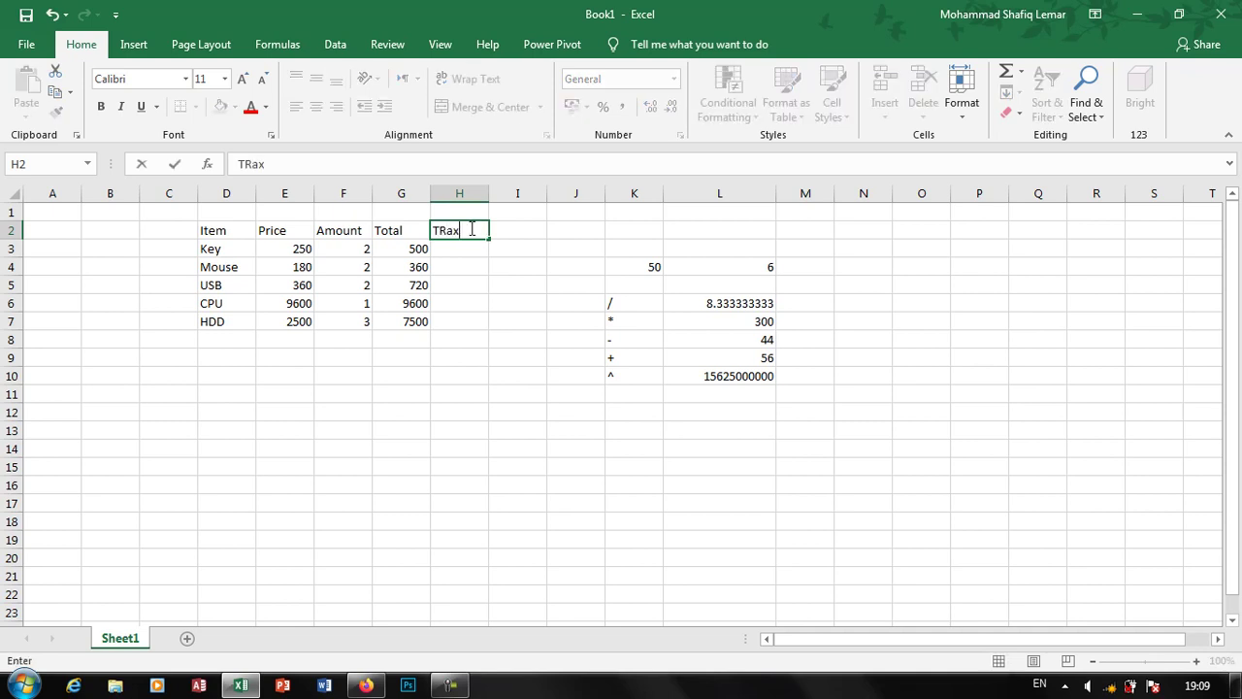
{"action": "key", "text": "BackSpace"}
{"action": "key", "text": "BackSpace"}
{"action": "key", "text": "BackSpace"}
{"action": "key", "text": "BackSpace"}
{"action": "type", "text": "Ta"}
{"action": "type", "text": "x"}
{"action": "key", "text": "Return"}
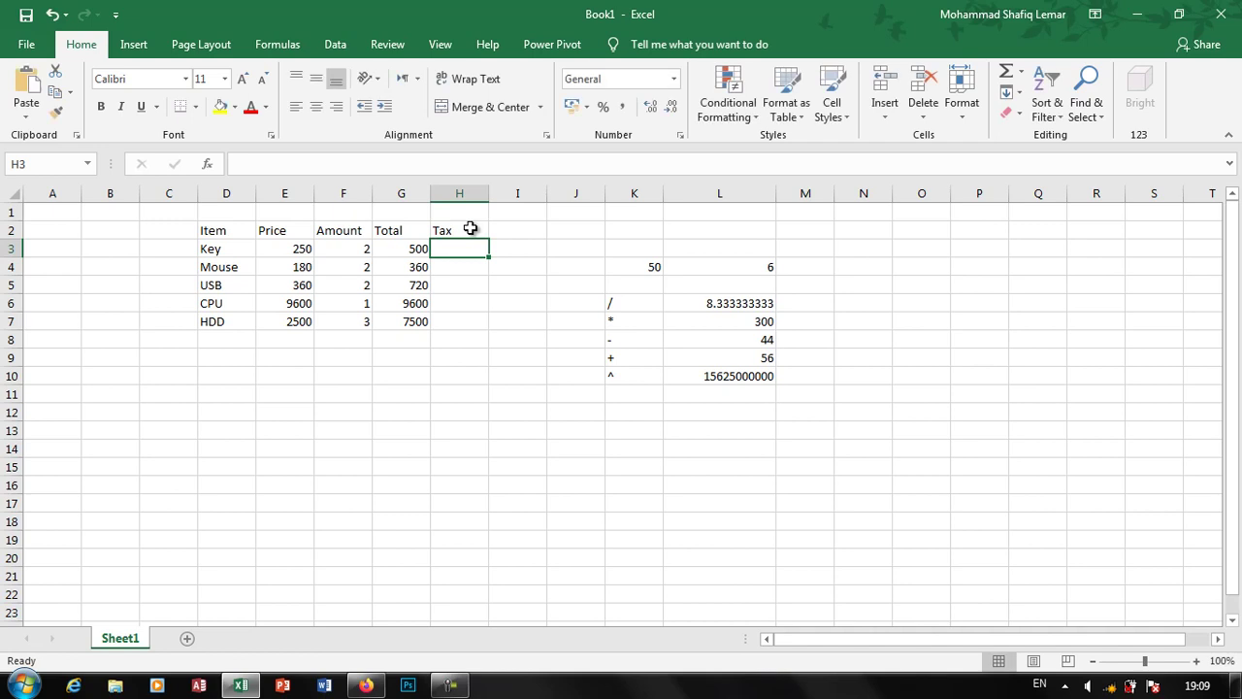
- Enter =G3-20 in H3, giving 480
{"action": "type", "text": "="}
{"action": "key", "text": "Left"}
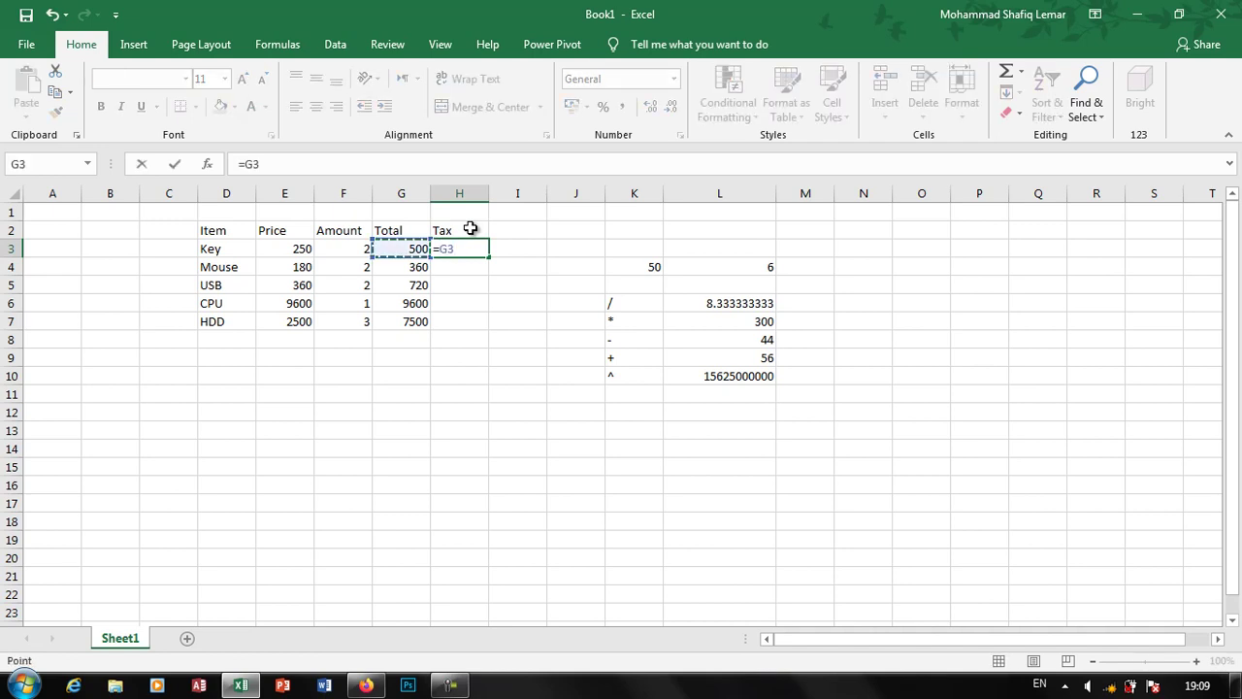
{"action": "type", "text": "-"}
{"action": "type", "text": "2"}
{"action": "type", "text": "0"}
{"action": "key", "text": "Return"}
{"action": "key", "text": "Up"}
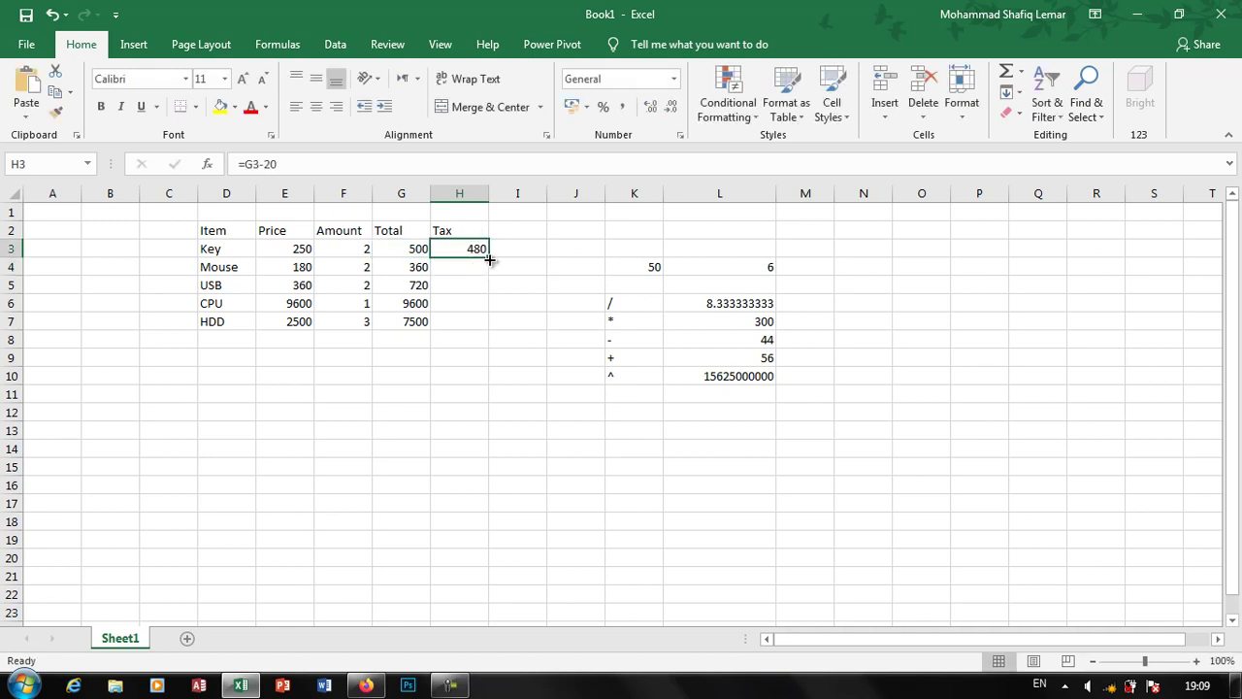
- Copy H3's Tax formula down to H7, giving 340, 700, 9580 and 7480
{"action": "left_click_drag", "start_coordinate": [489, 256], "coordinate": [490, 327]}
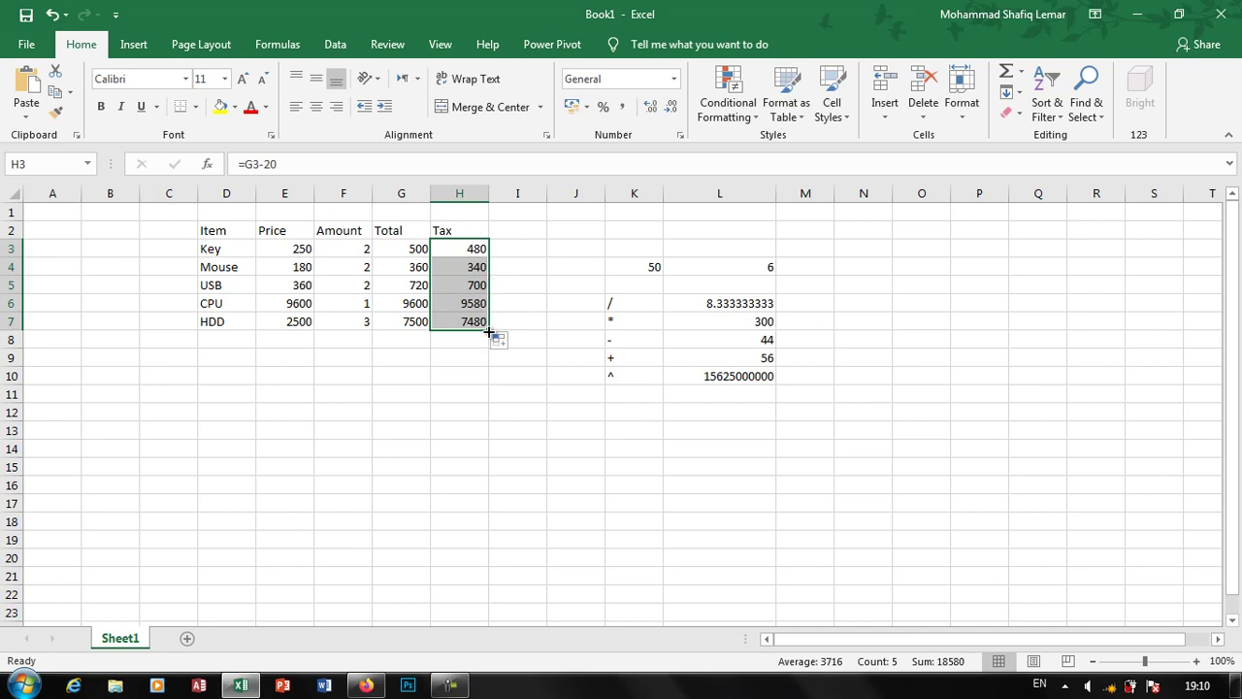
{"action": "left_click", "coordinate": [457, 231]}
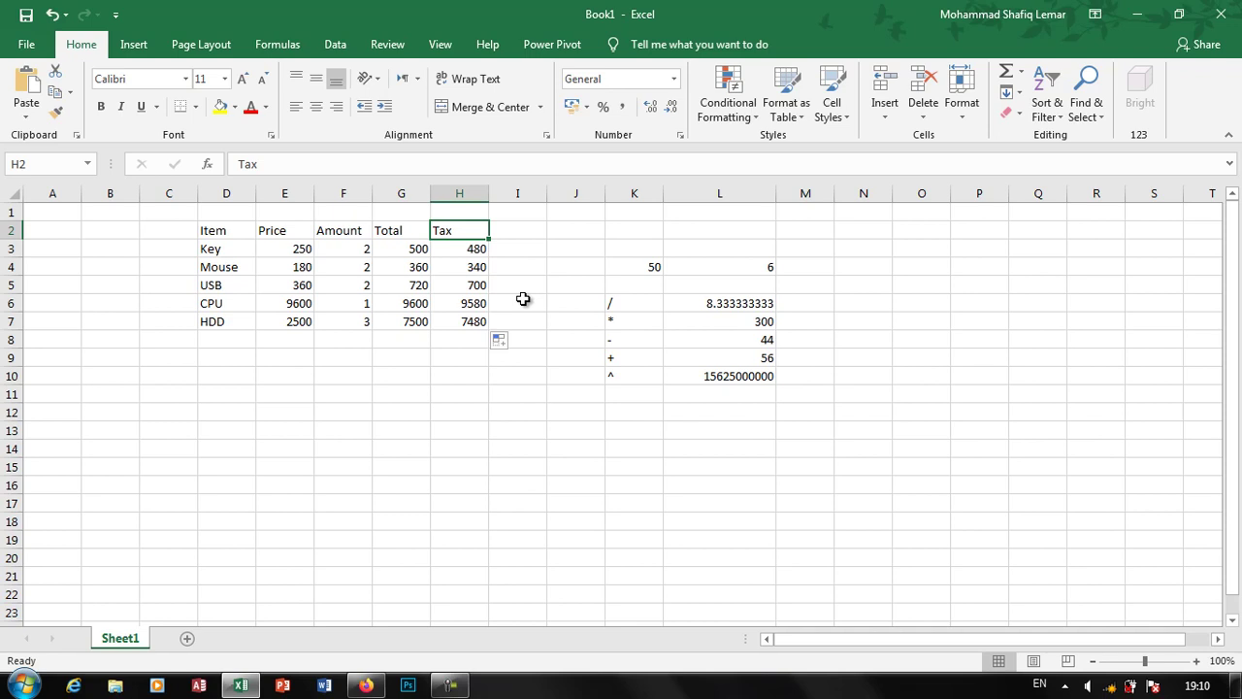
{"action": "left_click", "coordinate": [454, 342]}
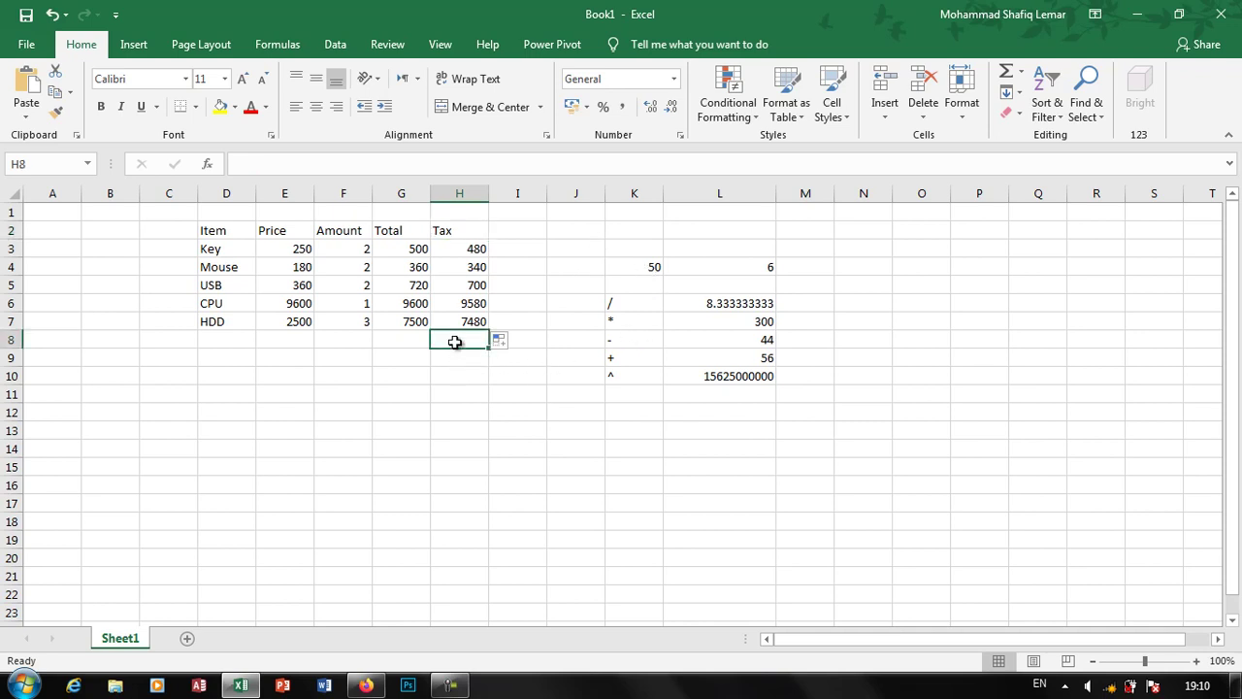
- Type 'Built in' in N9 and 'Manual' in N10
{"action": "left_click", "coordinate": [883, 364]}
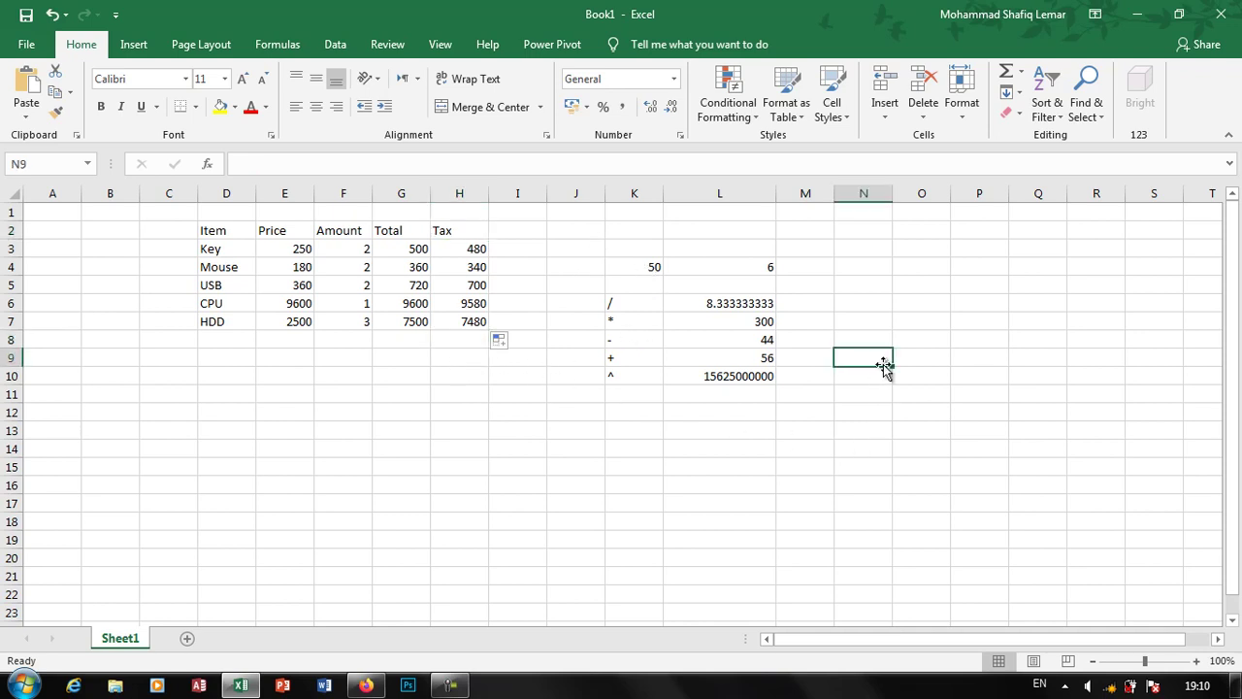
{"action": "type", "text": "Buil"}
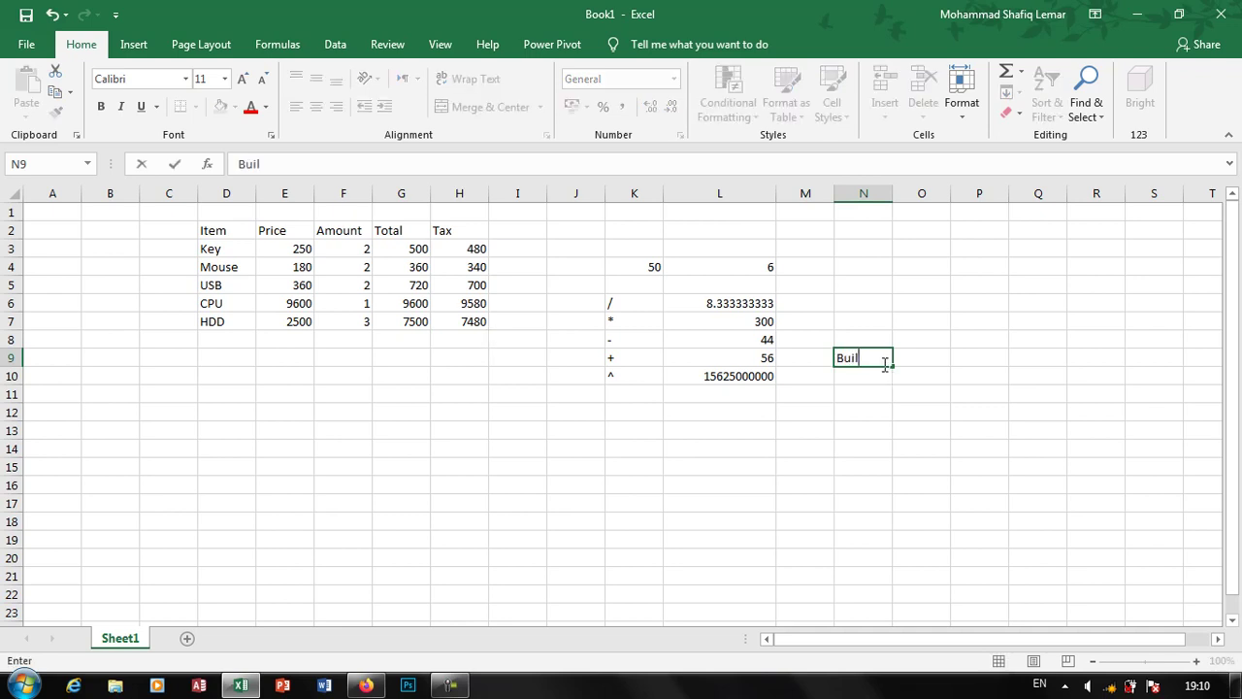
{"action": "type", "text": "t in"}
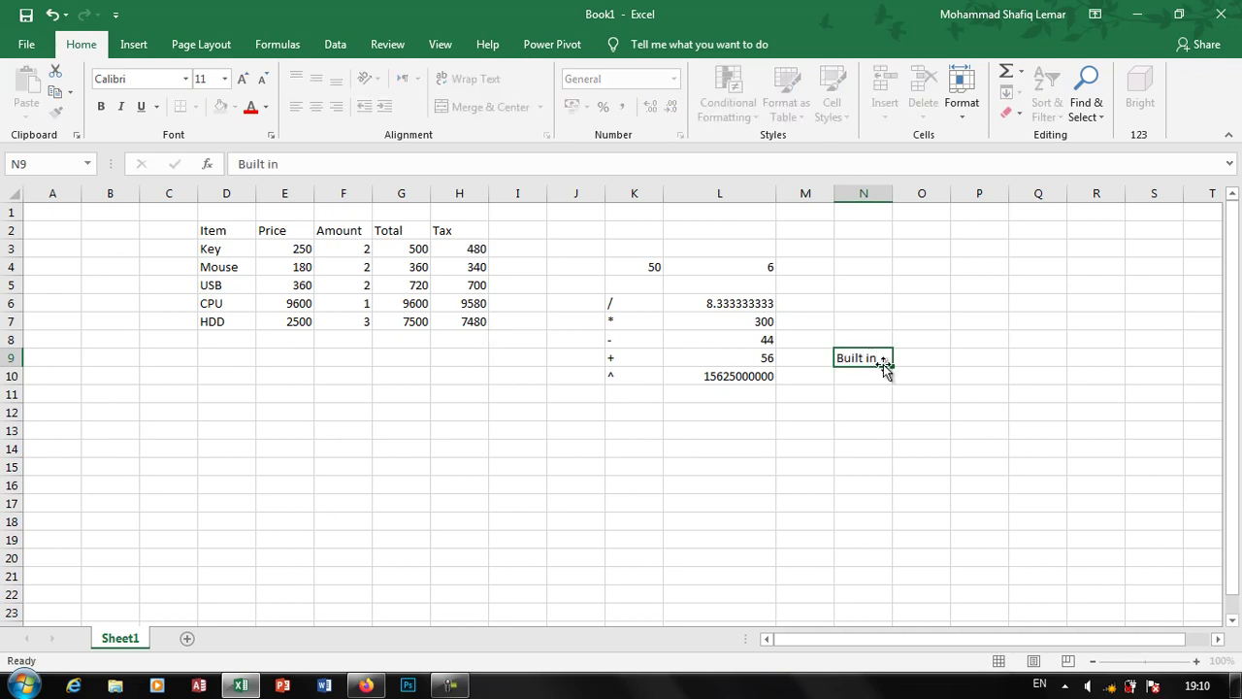
{"action": "key", "text": "Return"}
{"action": "type", "text": "Manua"}
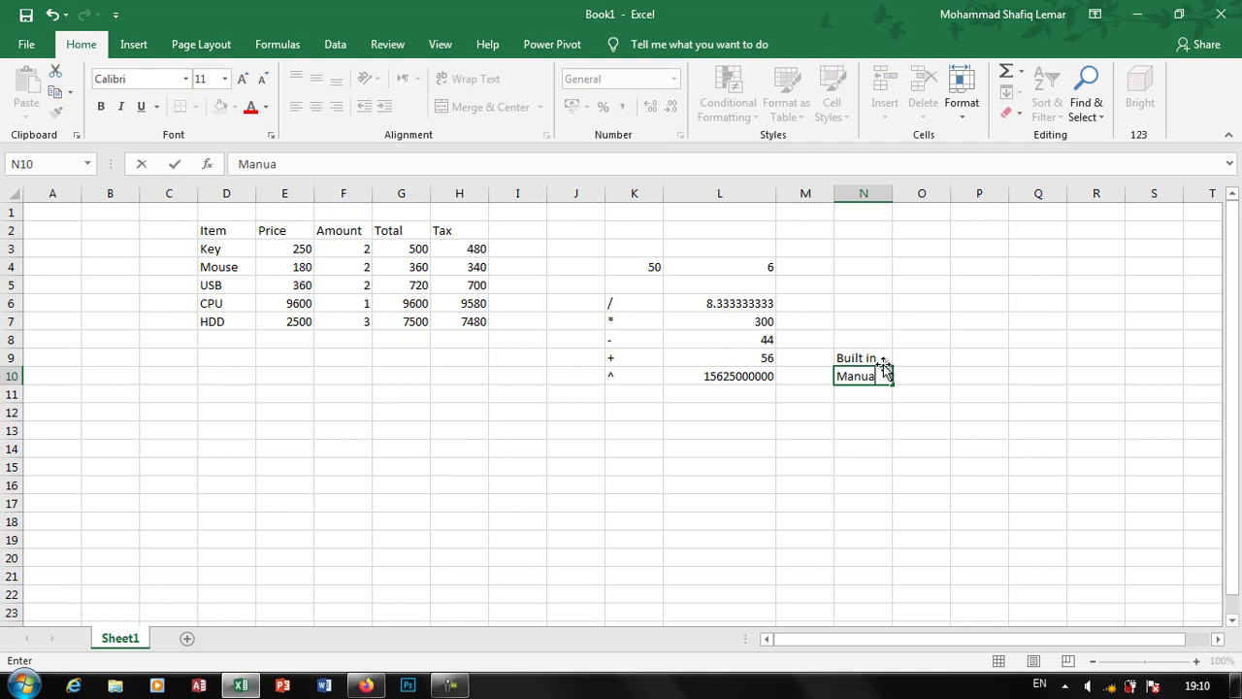
{"action": "type", "text": "l"}
{"action": "key", "text": "Return"}
- Enter 'User Define' in O10 beside the Manual note
{"action": "key", "text": "Up"}
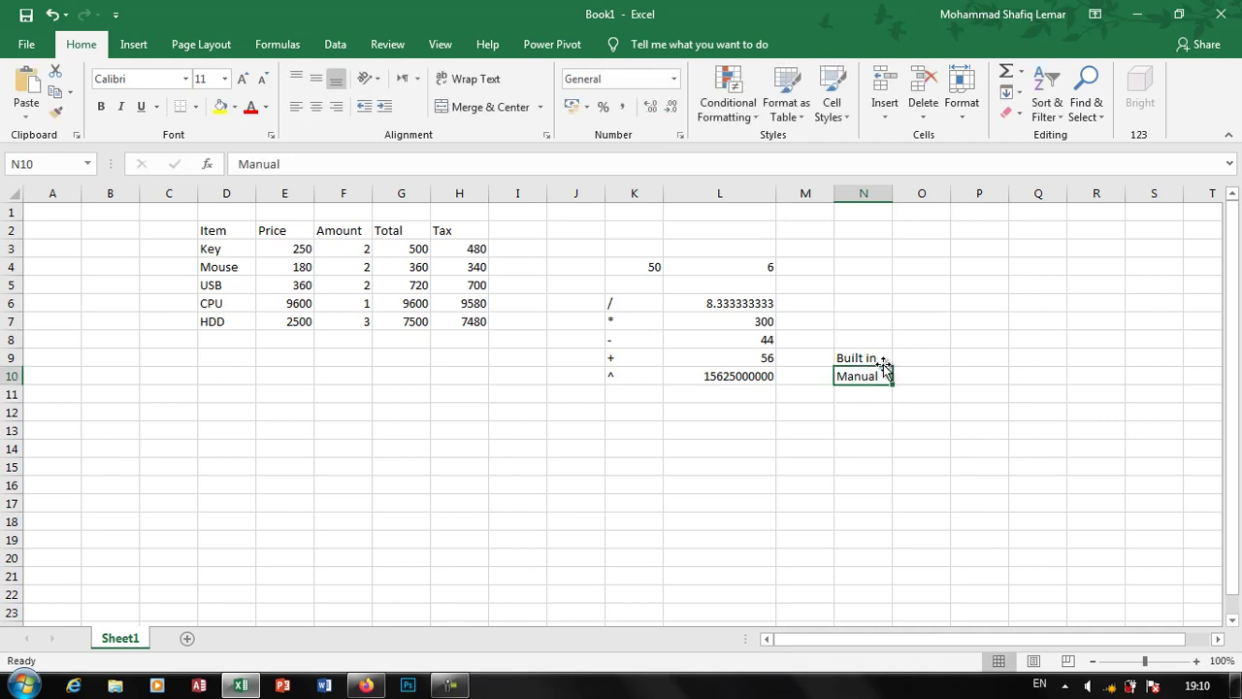
{"action": "key", "text": "Up"}
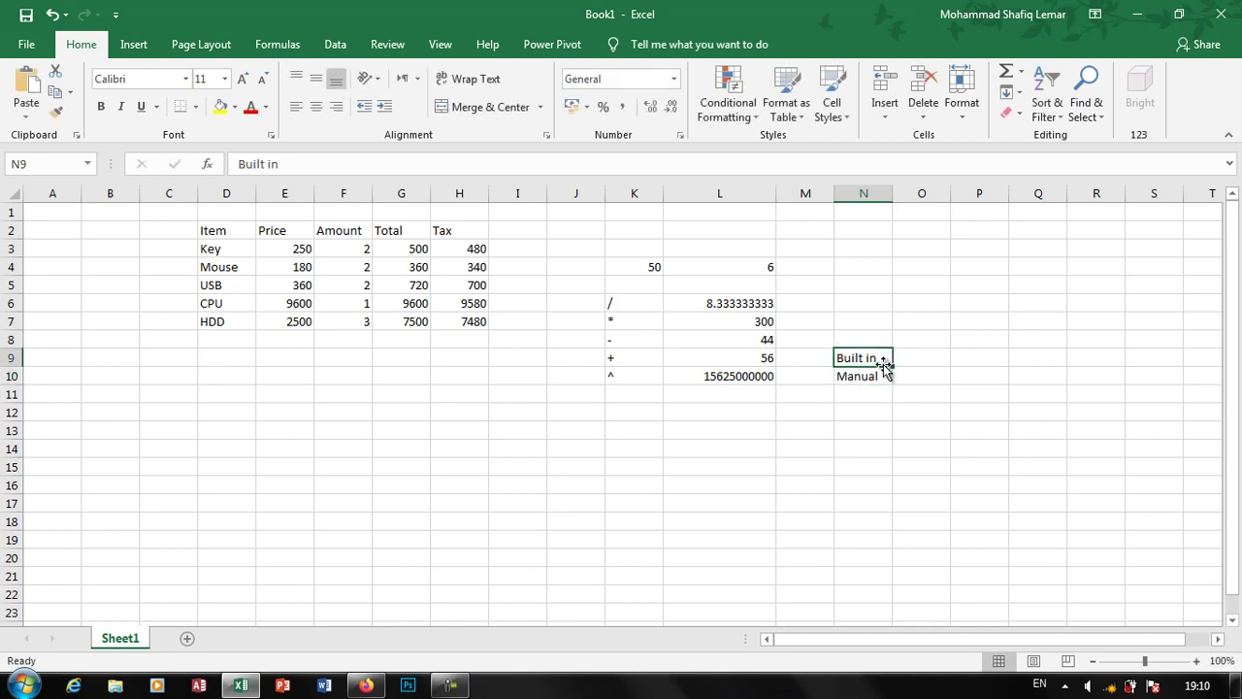
{"action": "key", "text": "Down"}
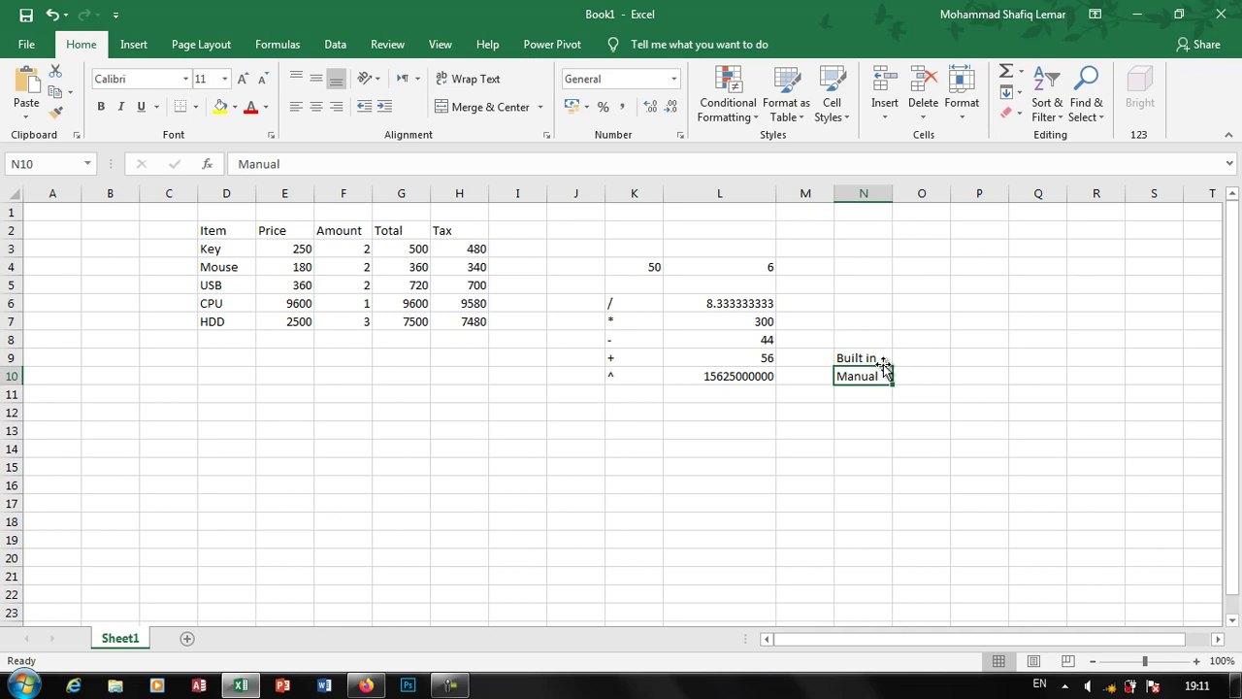
{"action": "key", "text": "Down"}
{"action": "key", "text": "Up"}
{"action": "key", "text": "Right"}
{"action": "type", "text": "ser"}
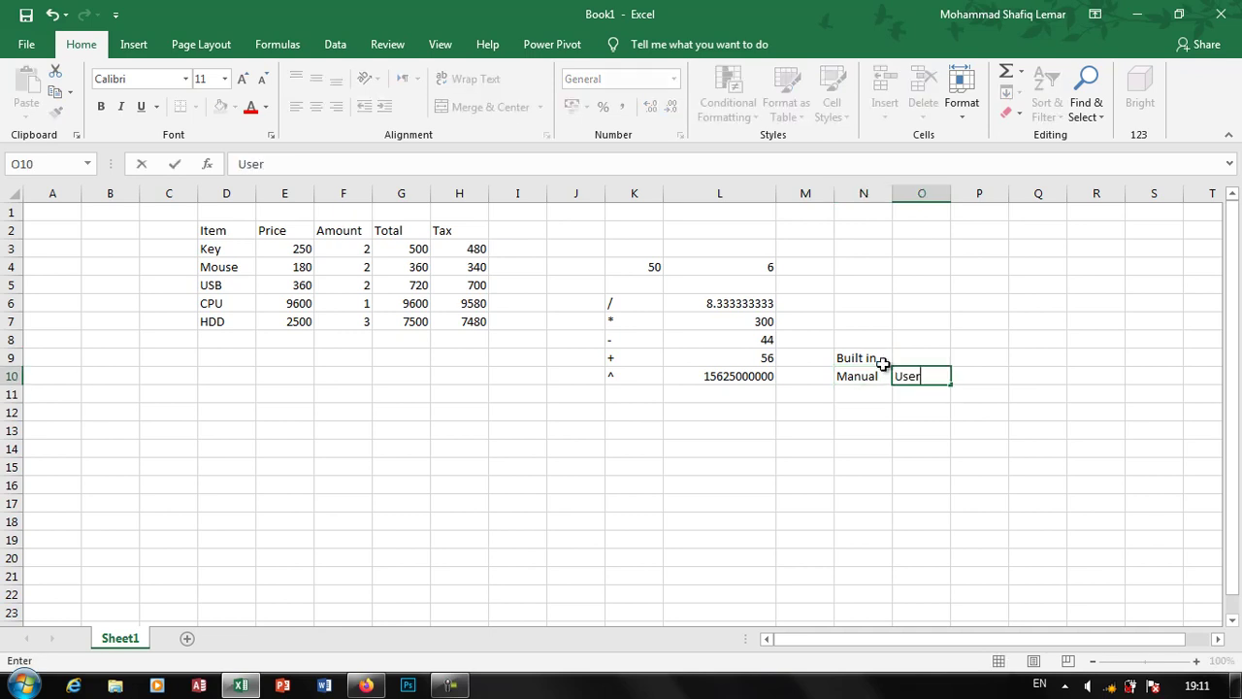
{"action": "type", "text": " Define"}
{"action": "key", "text": "Return"}
- Review the notes and operator results across columns L to O
{"action": "key", "text": "Up"}
{"action": "key", "text": "Left"}
{"action": "key", "text": "Left"}
{"action": "key", "text": "Left"}
{"action": "key", "text": "Up"}
{"action": "key", "text": "Up"}
{"action": "key", "text": "Up"}
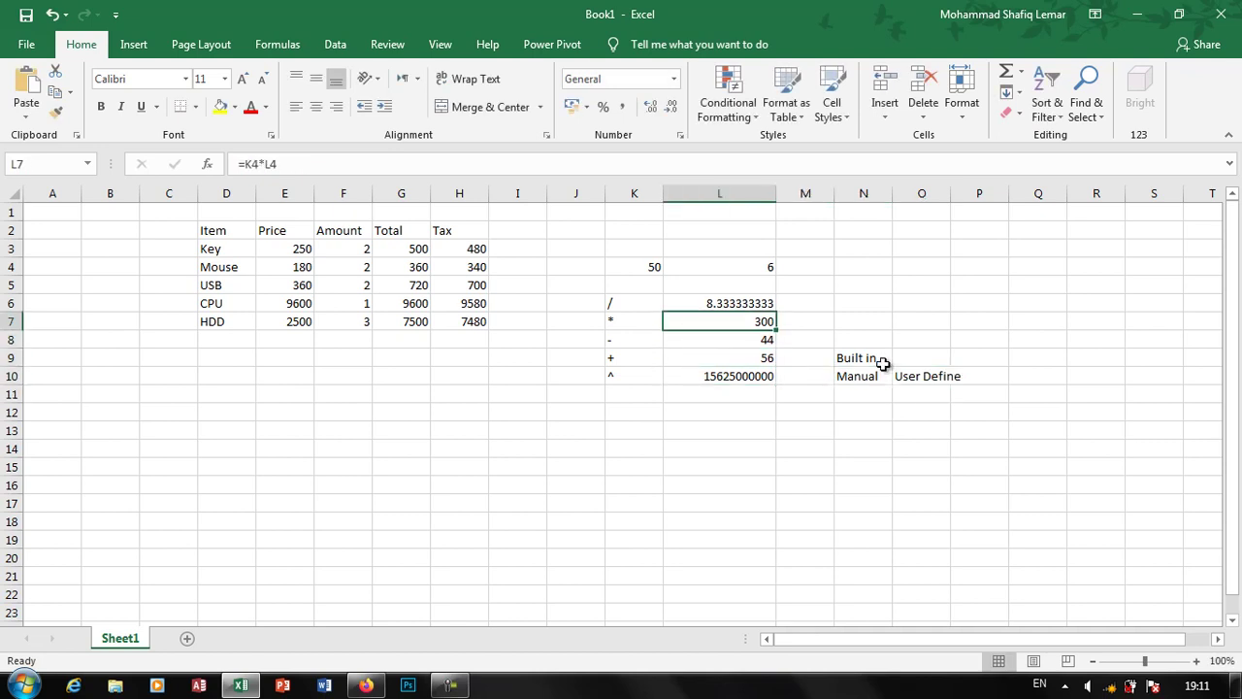
{"action": "key", "text": "Up"}
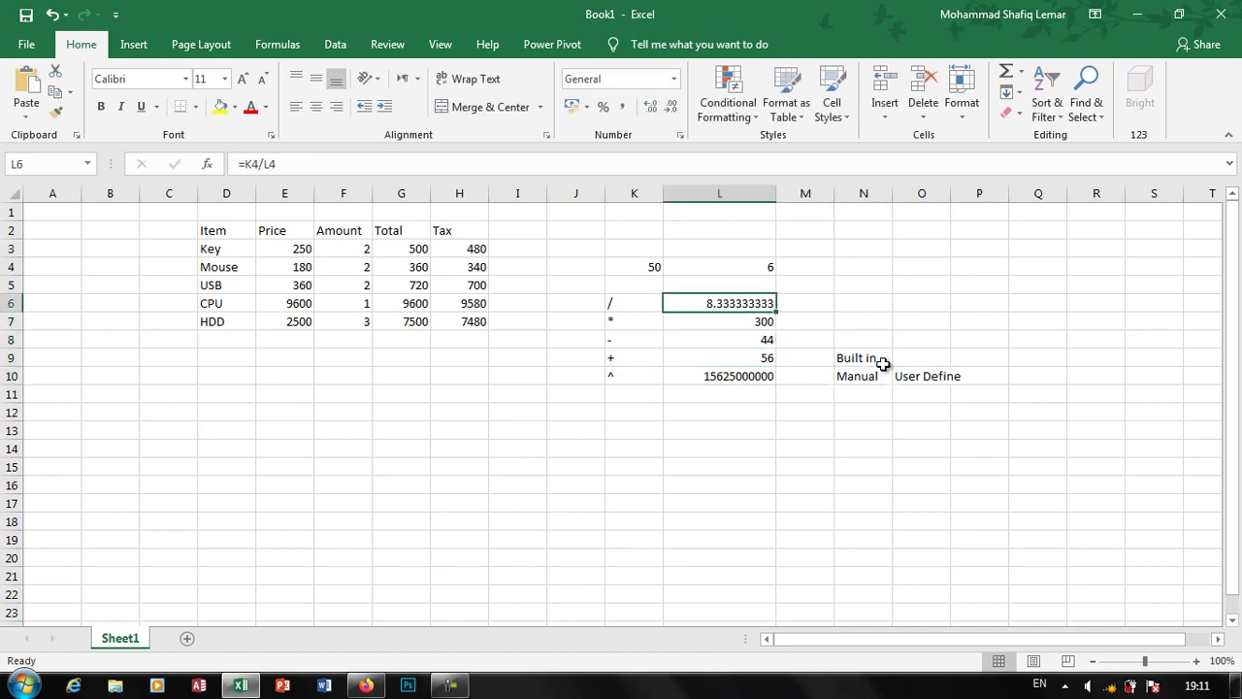
{"action": "key", "text": "Right"}
{"action": "key", "text": "Right"}
{"action": "key", "text": "Right"}
{"action": "key", "text": "Down"}
{"action": "key", "text": "Down"}
{"action": "key", "text": "Down"}
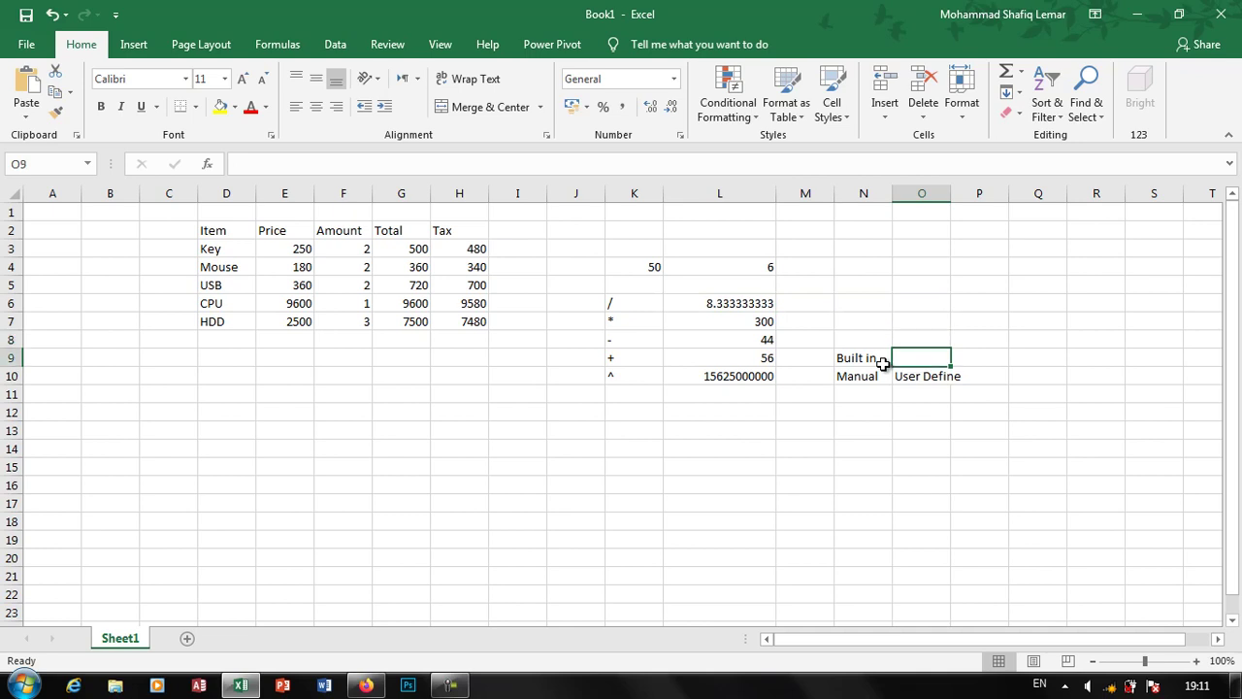
{"action": "key", "text": "Left"}
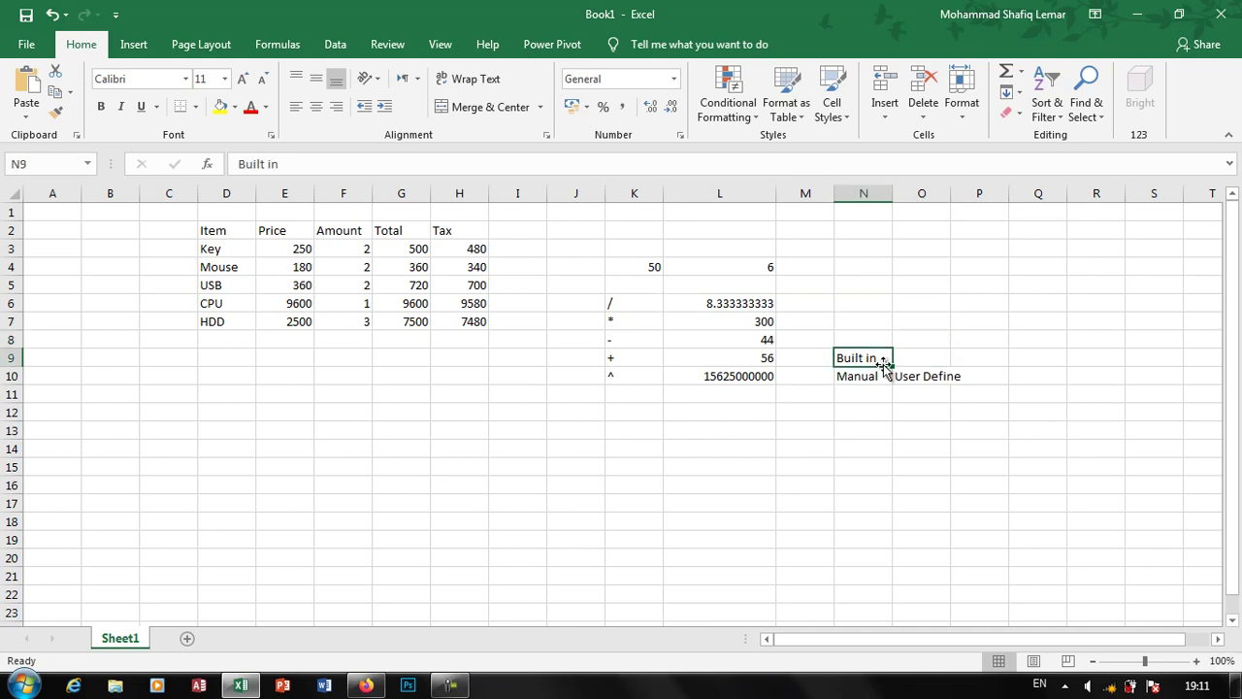